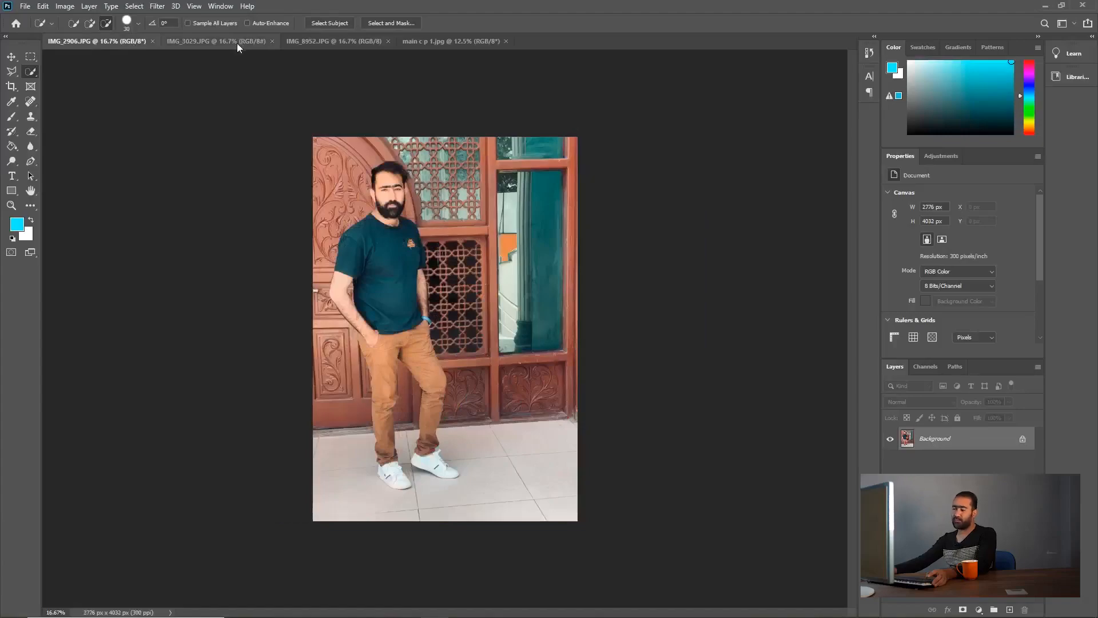
Step: Bring up the IMG_8952.JPG portrait of the man in the red shirt and activate the Pen Tool
left_click(236, 43)
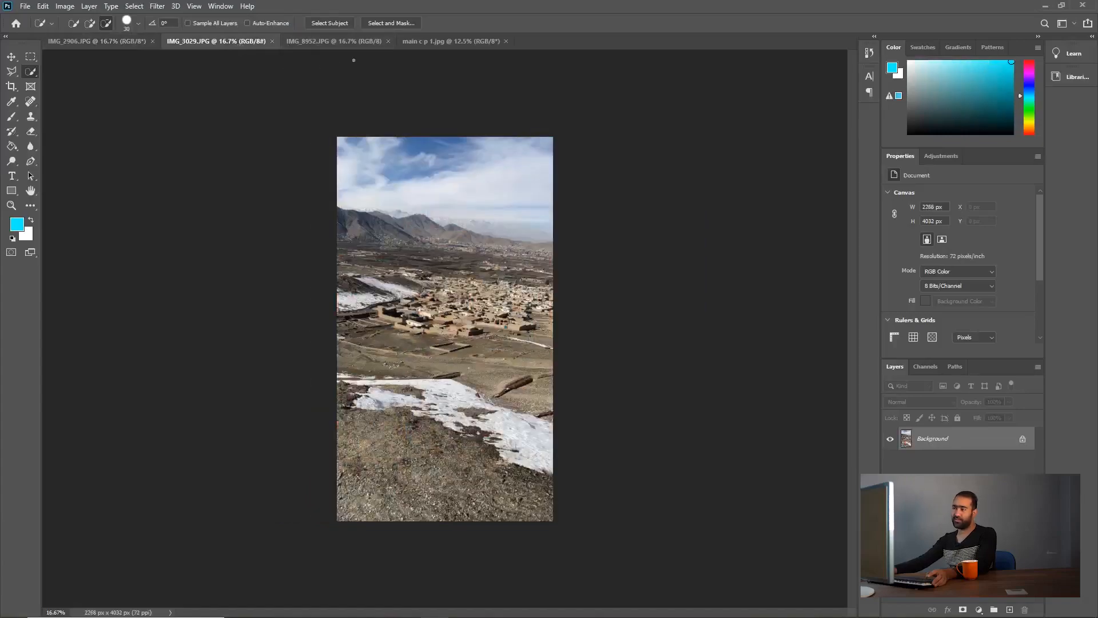
left_click(365, 42)
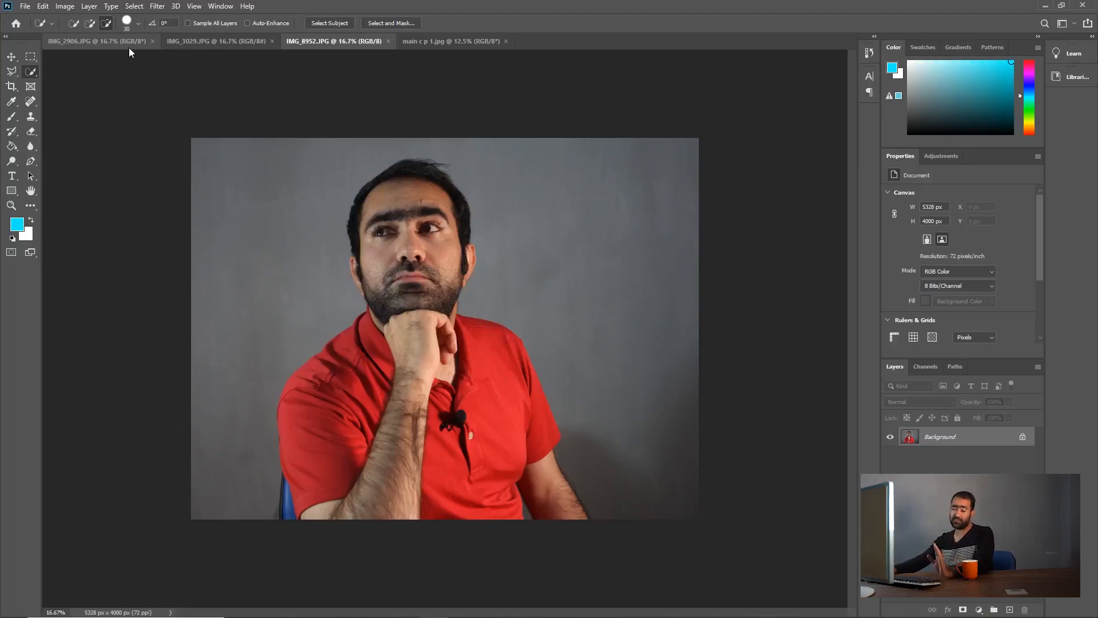
right_click(30, 162)
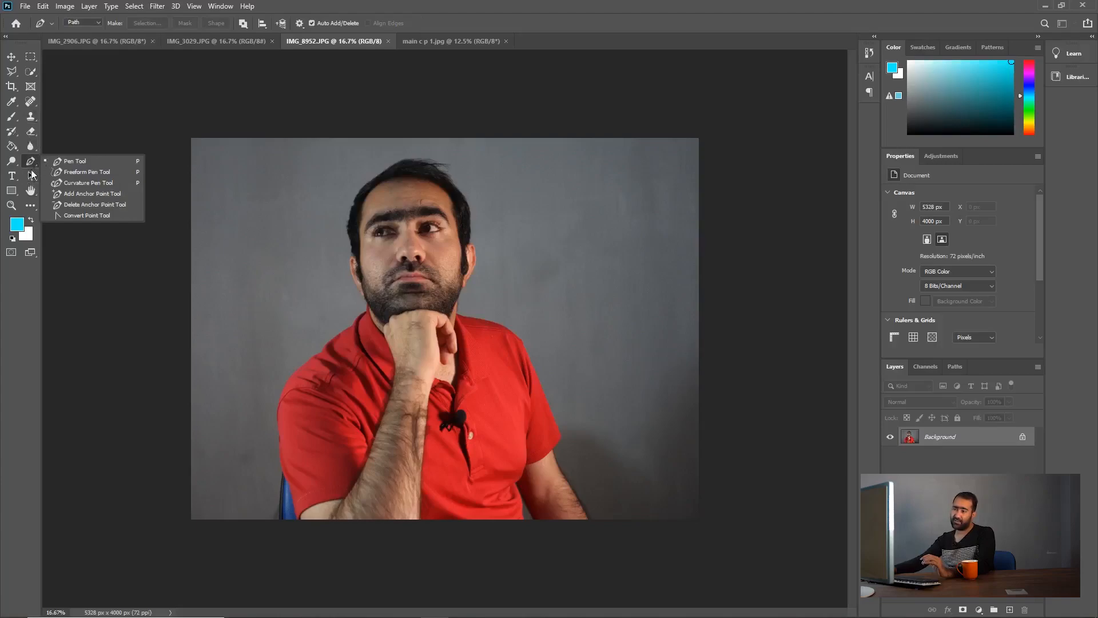
left_click(32, 162)
right_click(32, 163)
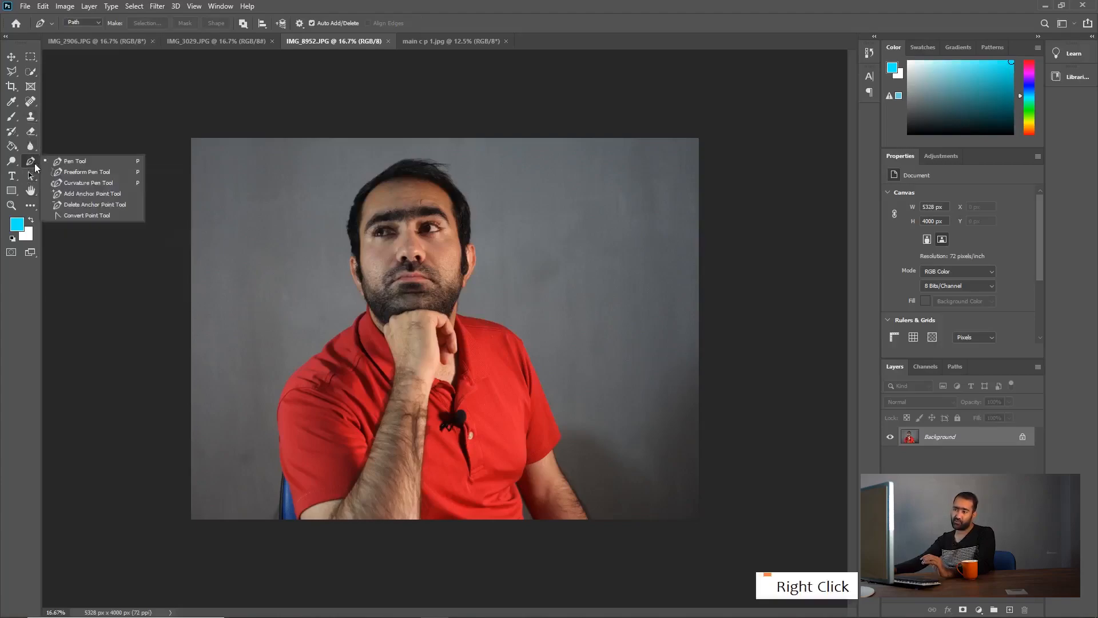
left_click(93, 163)
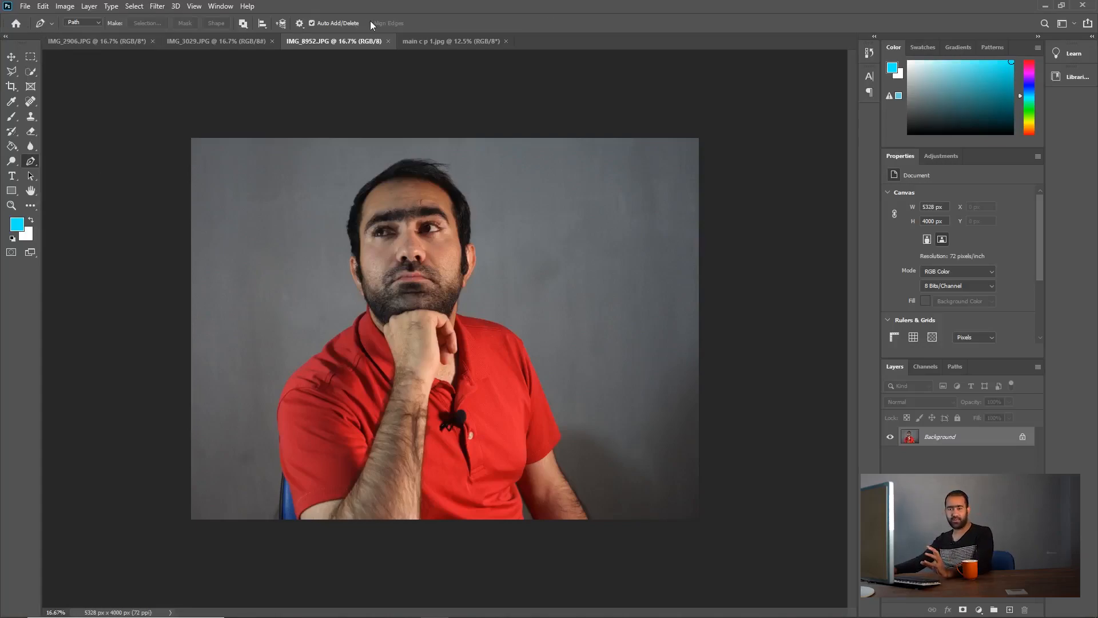
Step: Draw a closed curved blue shape over the man's face and chest with the Pen Tool in Shape mode
left_click(78, 23)
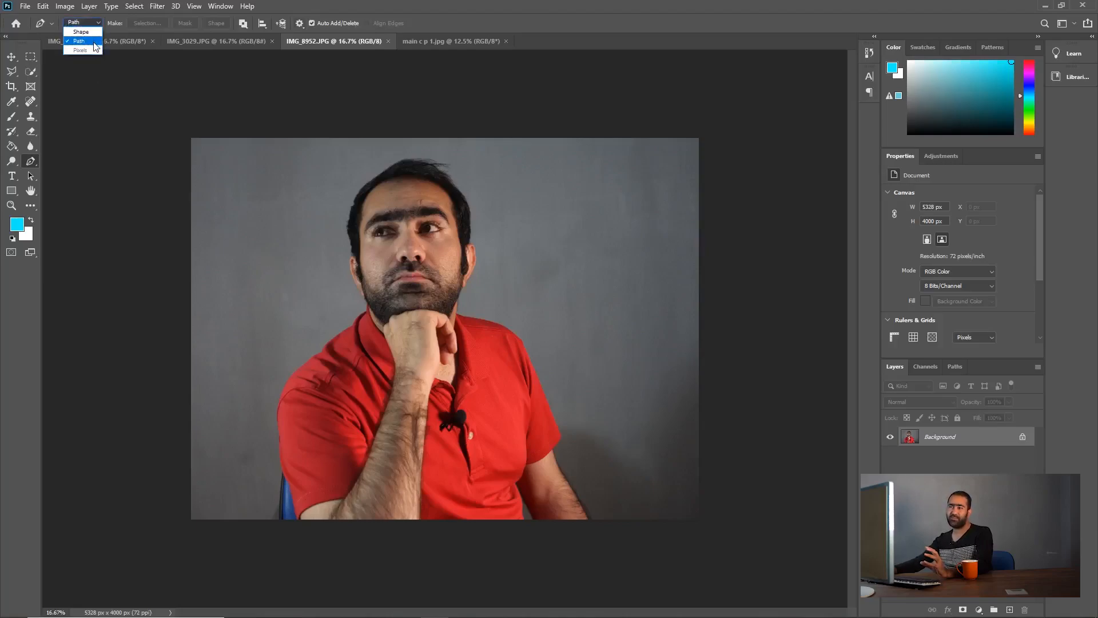
left_click(93, 33)
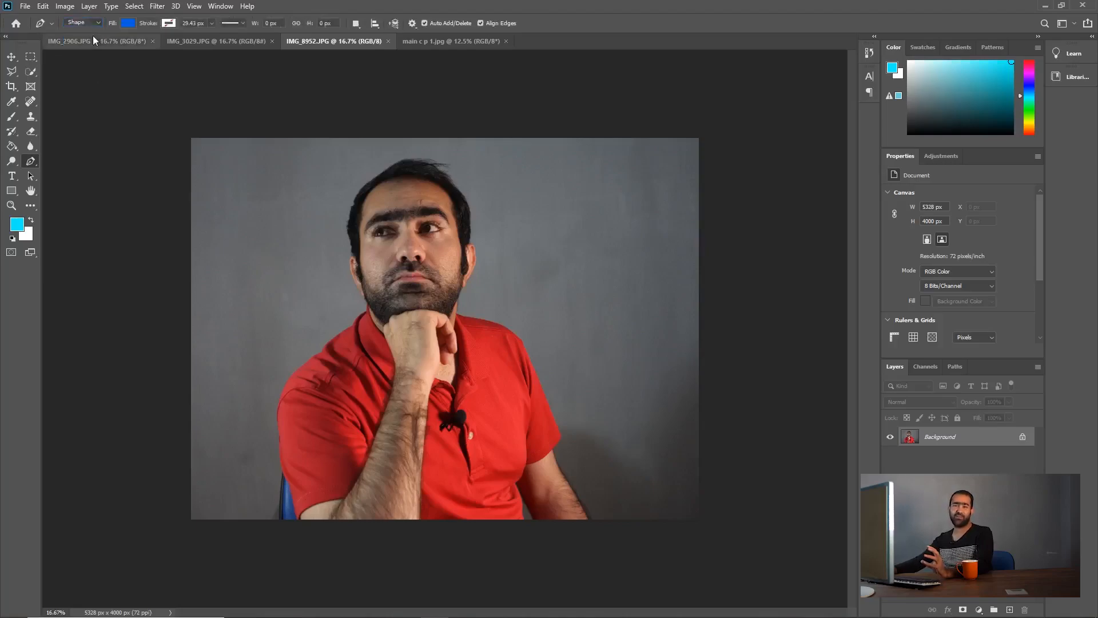
left_click(393, 382)
left_click_drag(339, 293, 347, 236)
left_click_drag(580, 210, 633, 304)
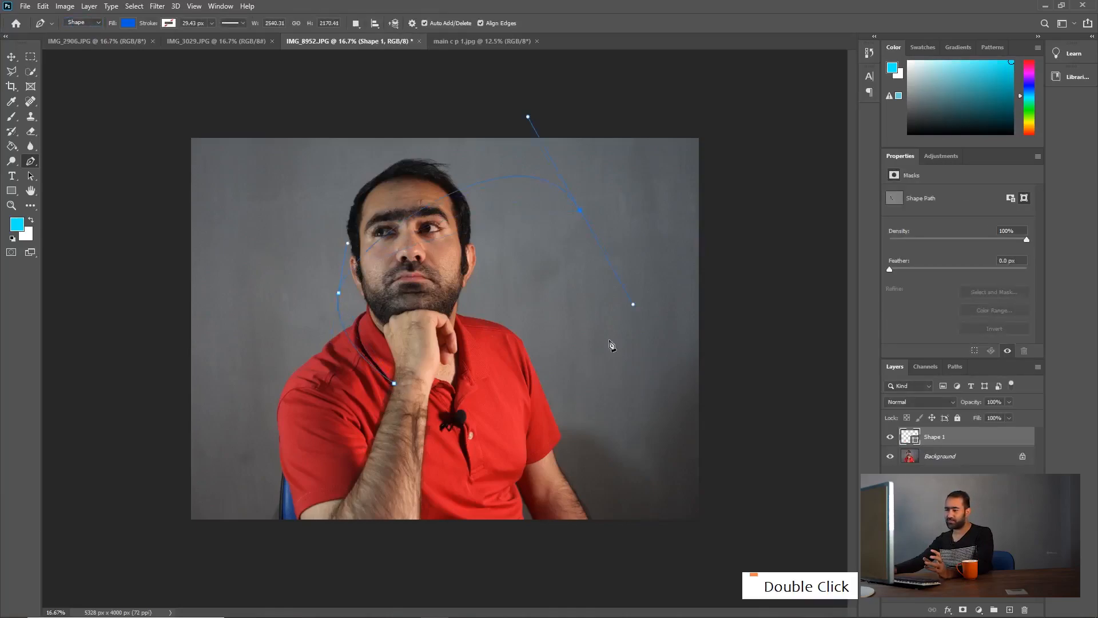
left_click_drag(552, 364, 587, 425)
left_click_drag(549, 475, 476, 479)
left_click_drag(415, 460, 378, 427)
left_click(394, 382)
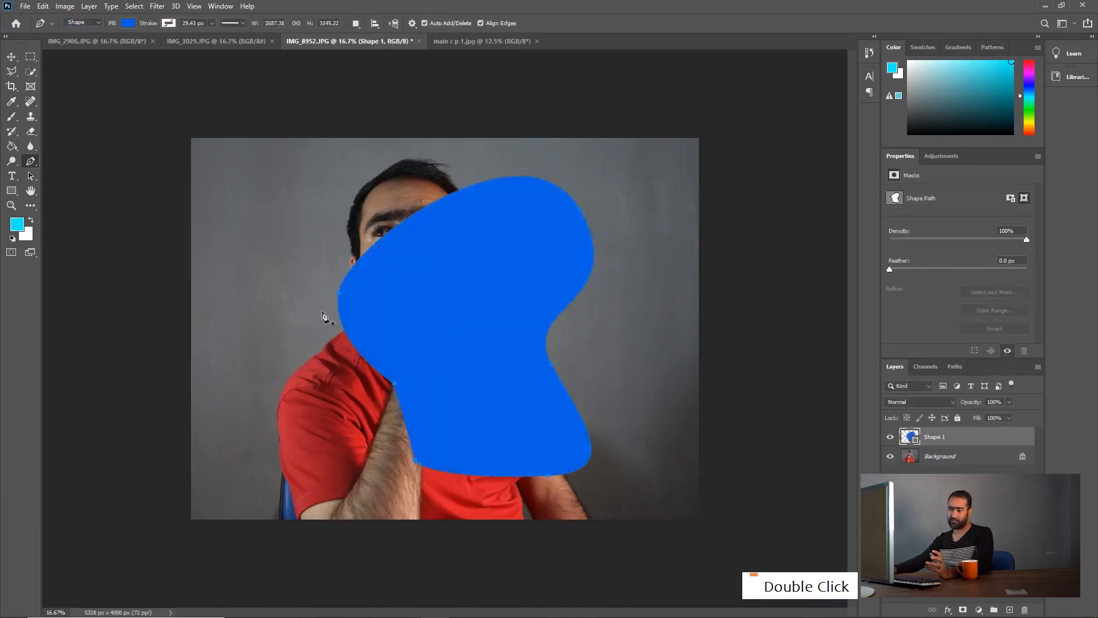
Step: Delete the blue shape layer and set the Pen Tool to Path mode
key("v")
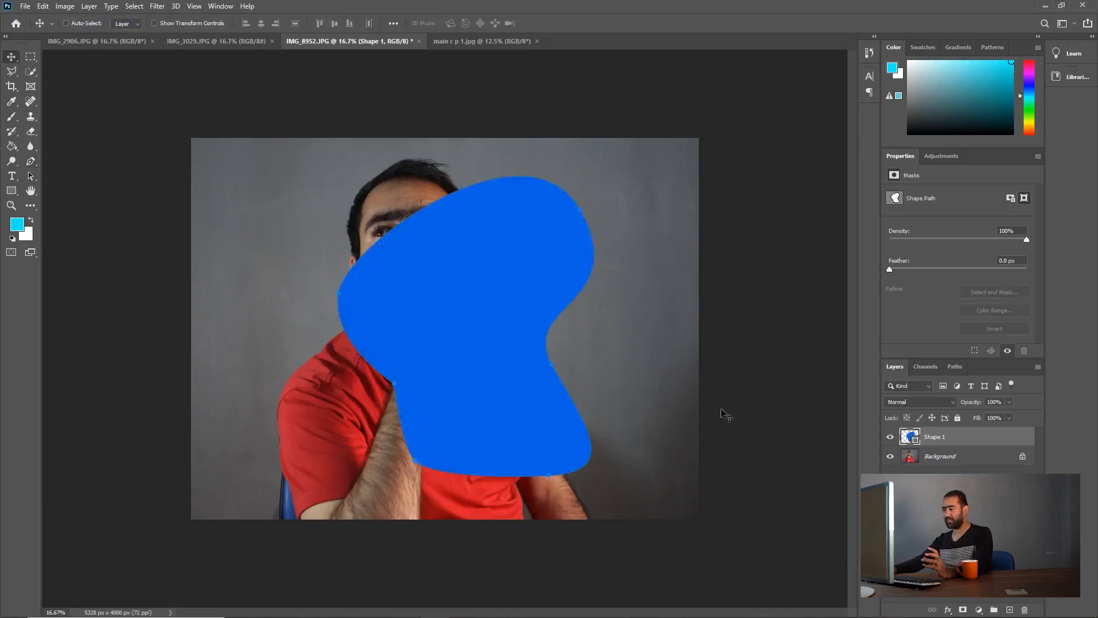
key("Delete")
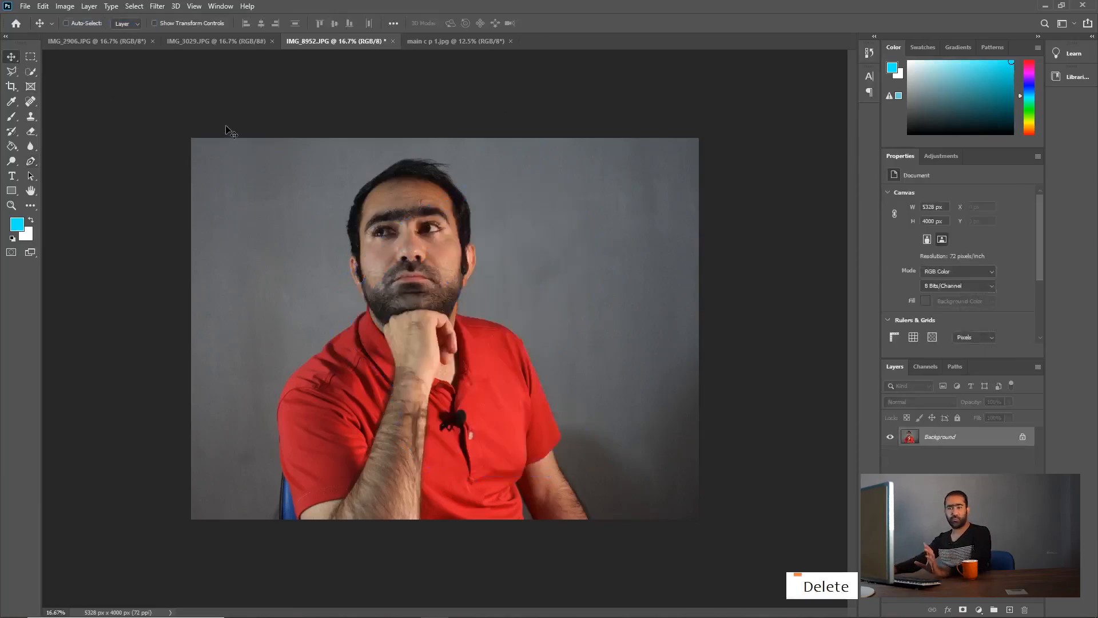
left_click(28, 165)
left_click(96, 23)
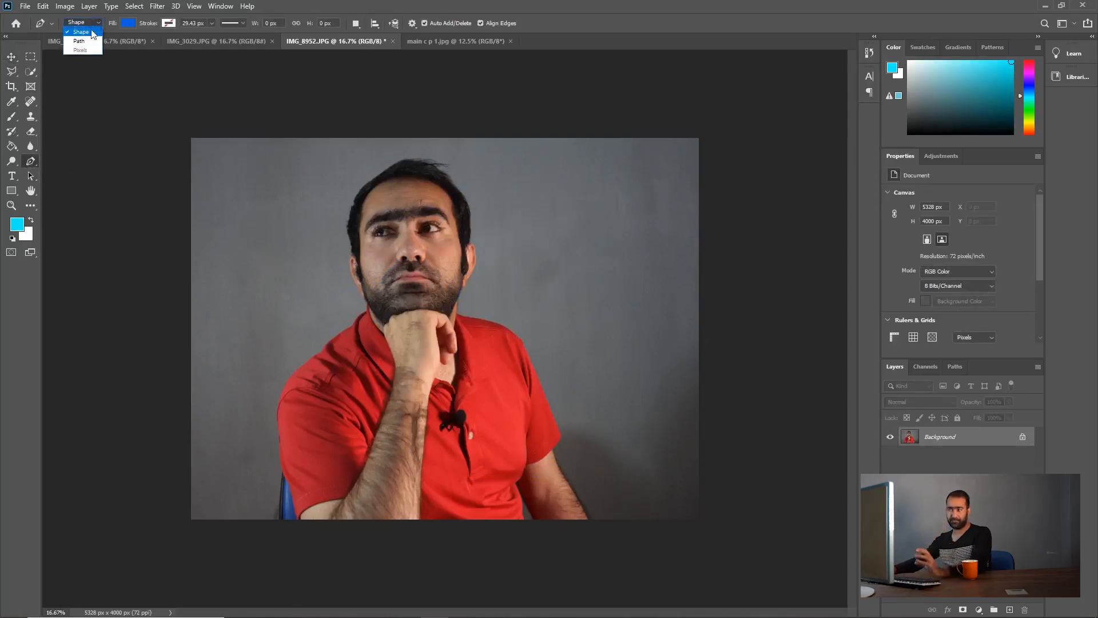
left_click(89, 39)
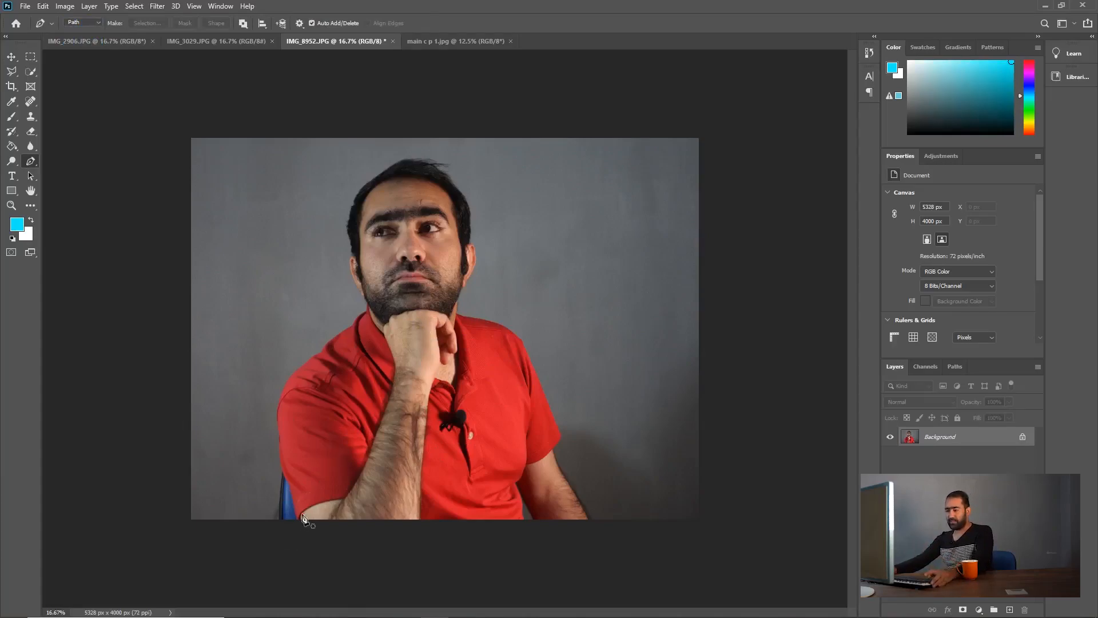
Step: Start a path at the photo's lower edge where the red sleeve meets the blue chair, following the sleeve's edge upward
scroll(292, 509, "up", 3, "alt")
left_click_drag(443, 540, 431, 421)
scroll(355, 357, "up", 4, "alt")
scroll(296, 392, "up", 2, "alt")
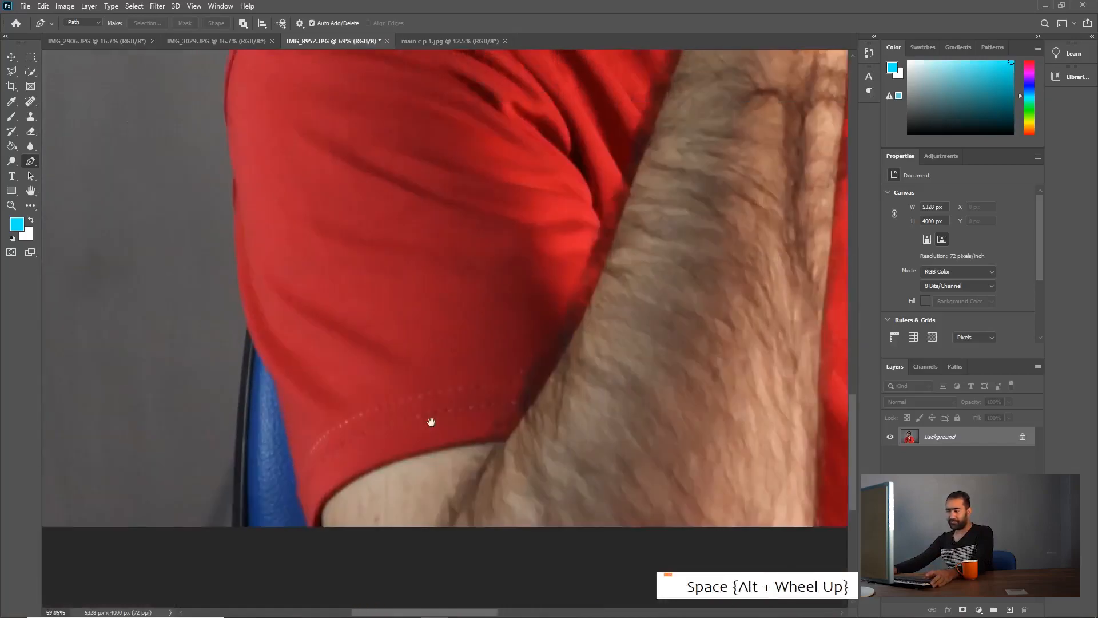
scroll(306, 515, "up", 1, "alt")
left_click(309, 536)
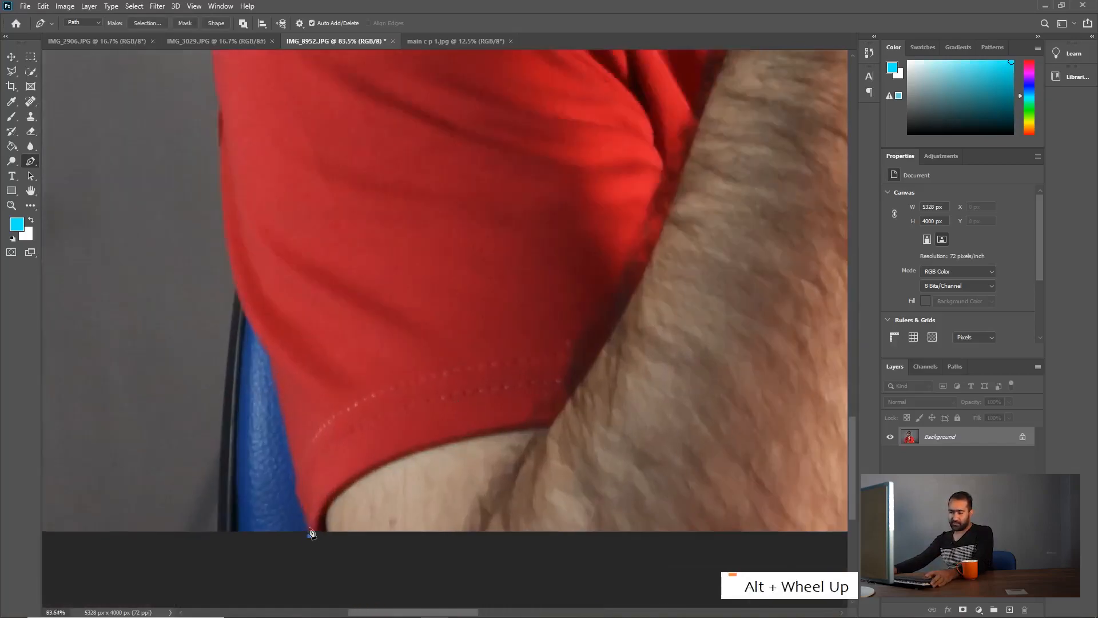
left_click_drag(305, 514, 301, 490)
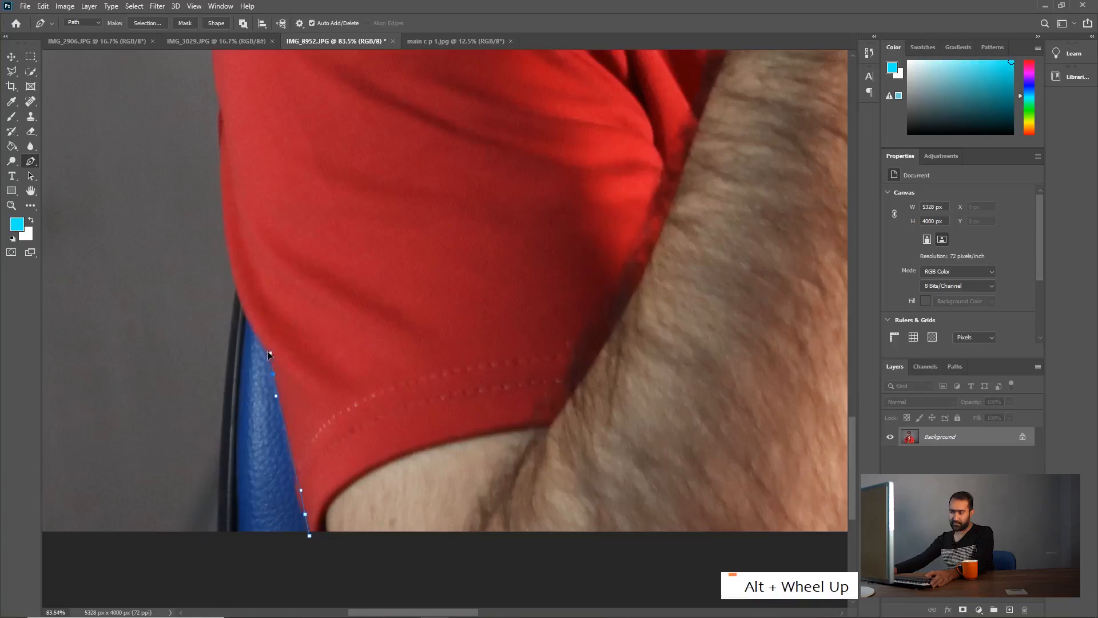
Step: Extend the path in a curve up the sleeve's outer edge and remove the last anchor's outgoing handle
left_click_drag(280, 319, 270, 429)
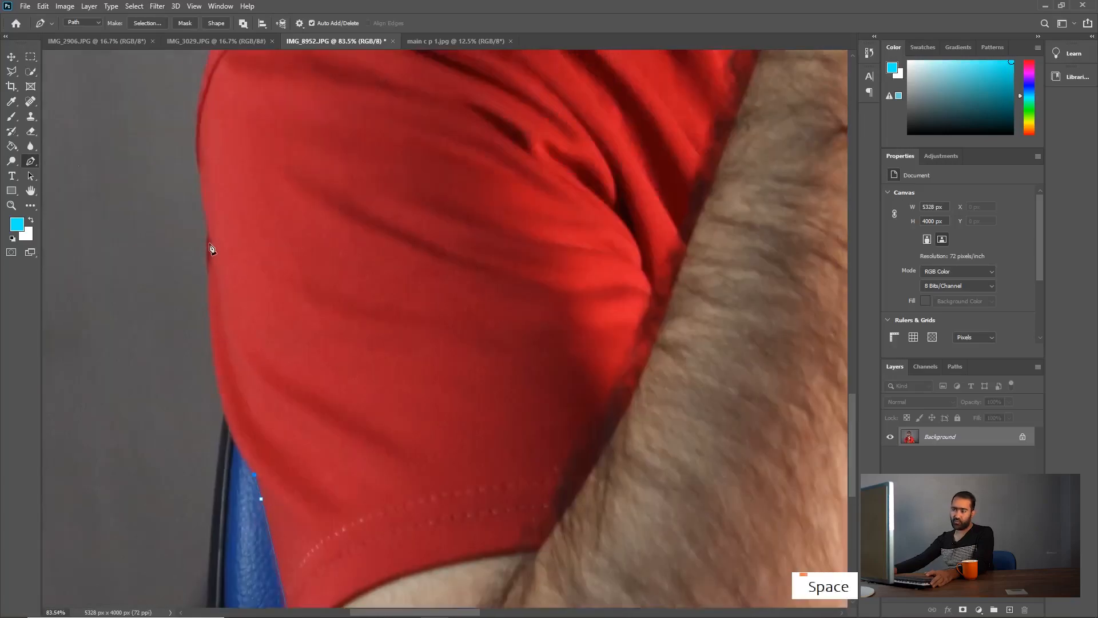
left_click_drag(210, 238, 246, 120)
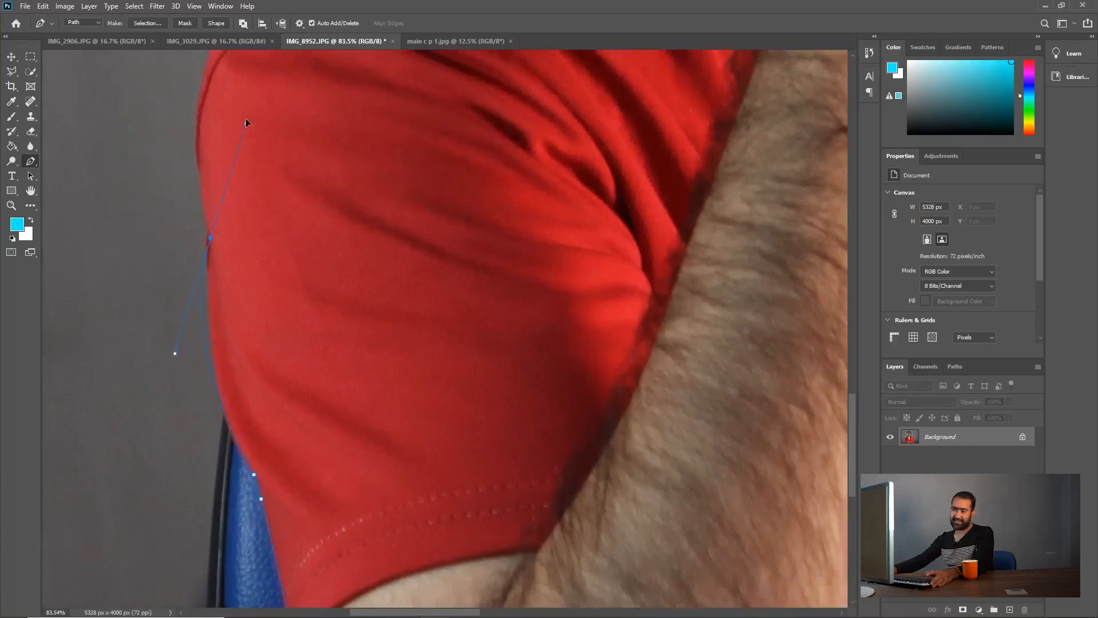
left_click_drag(214, 243, 228, 89)
left_click(211, 238, "alt")
Step: Continue the path around the rounded shoulder with curved segments, removing each anchor's outgoing handle
left_click_drag(245, 238, 225, 475)
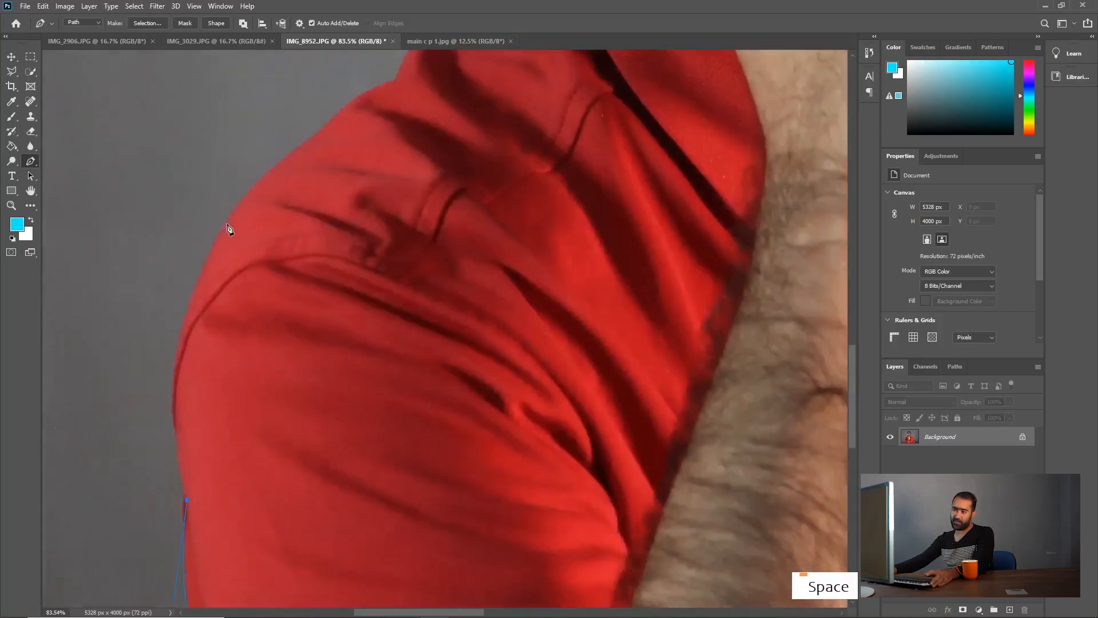
left_click_drag(227, 225, 307, 106)
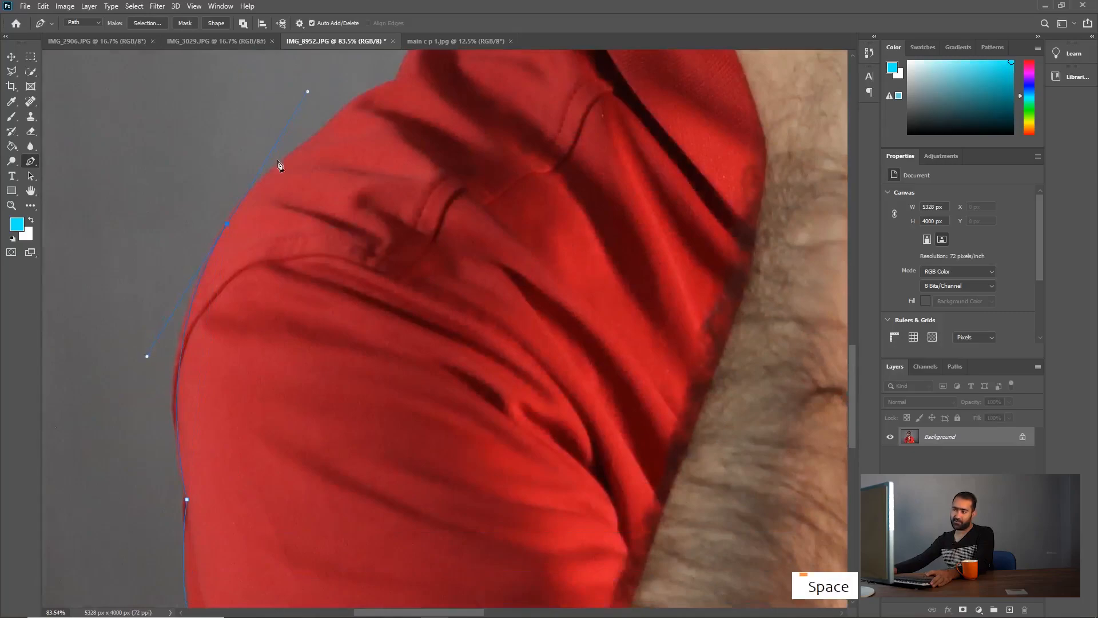
left_click(227, 224, "alt")
left_click_drag(363, 150, 341, 310)
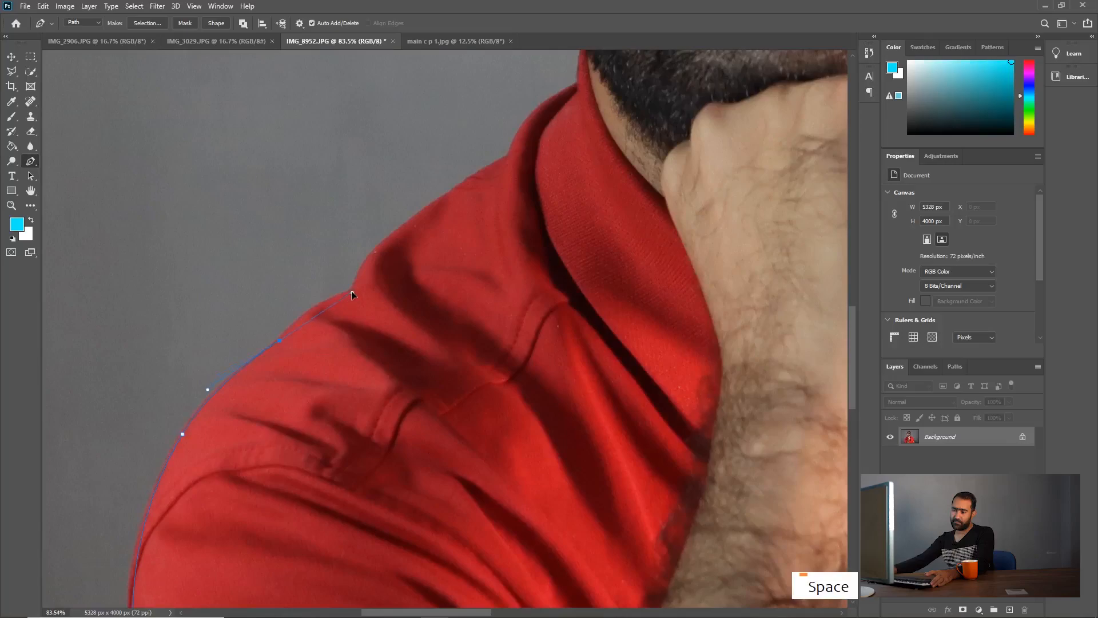
left_click(280, 341, "alt")
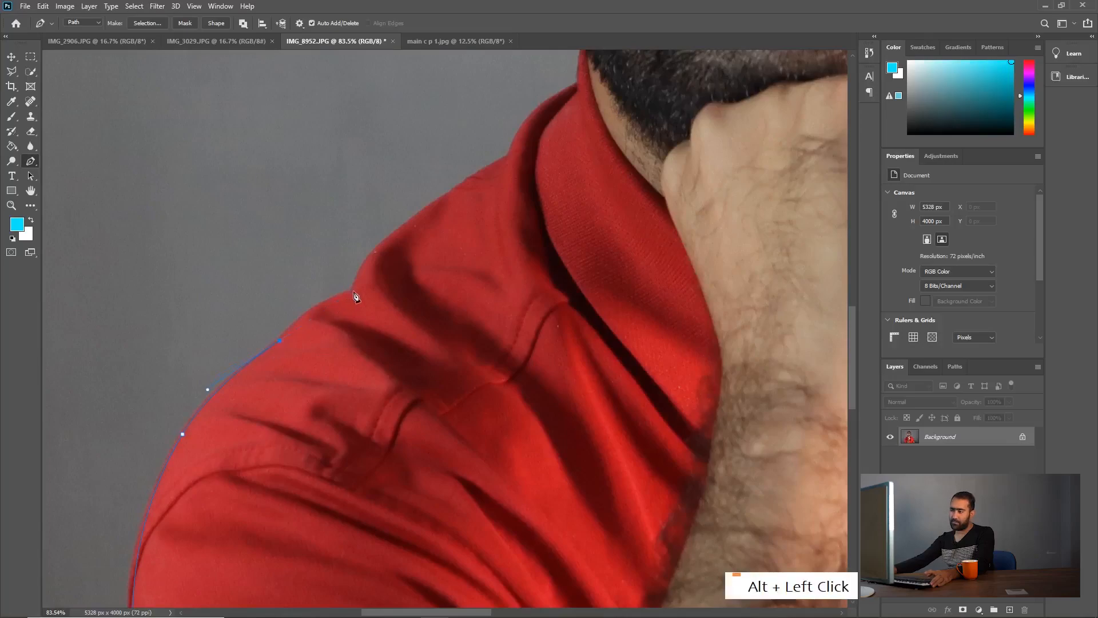
Step: Trace the path along the upper shoulder seam to the base of the shirt collar, ending on a corner anchor
left_click_drag(353, 291, 148, 489)
left_click(354, 292, "alt")
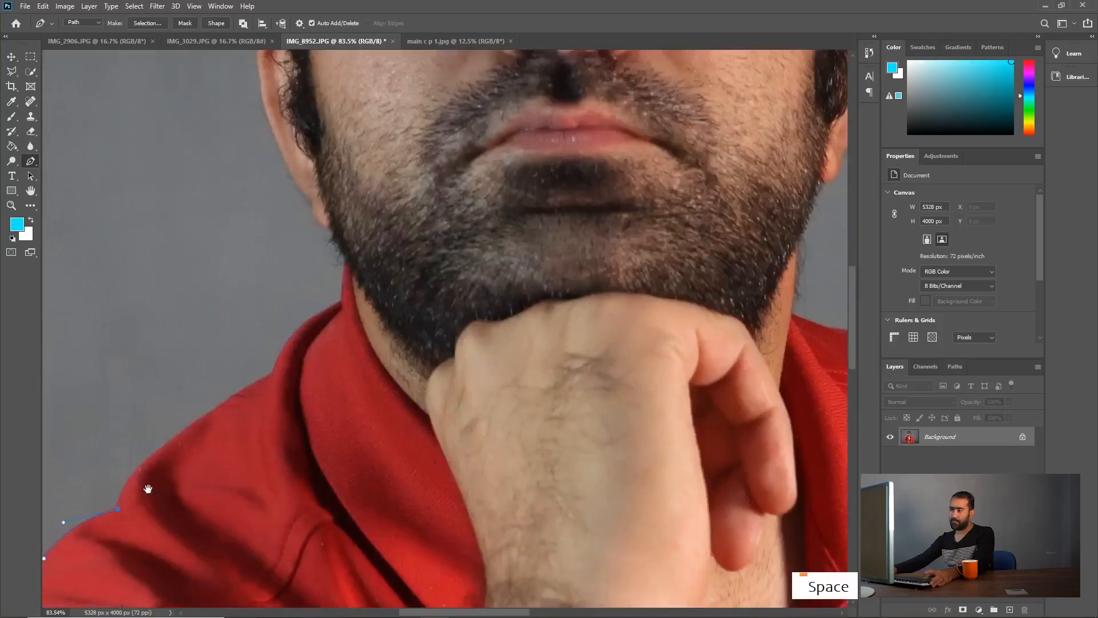
left_click_drag(205, 416, 284, 419)
left_click(270, 377)
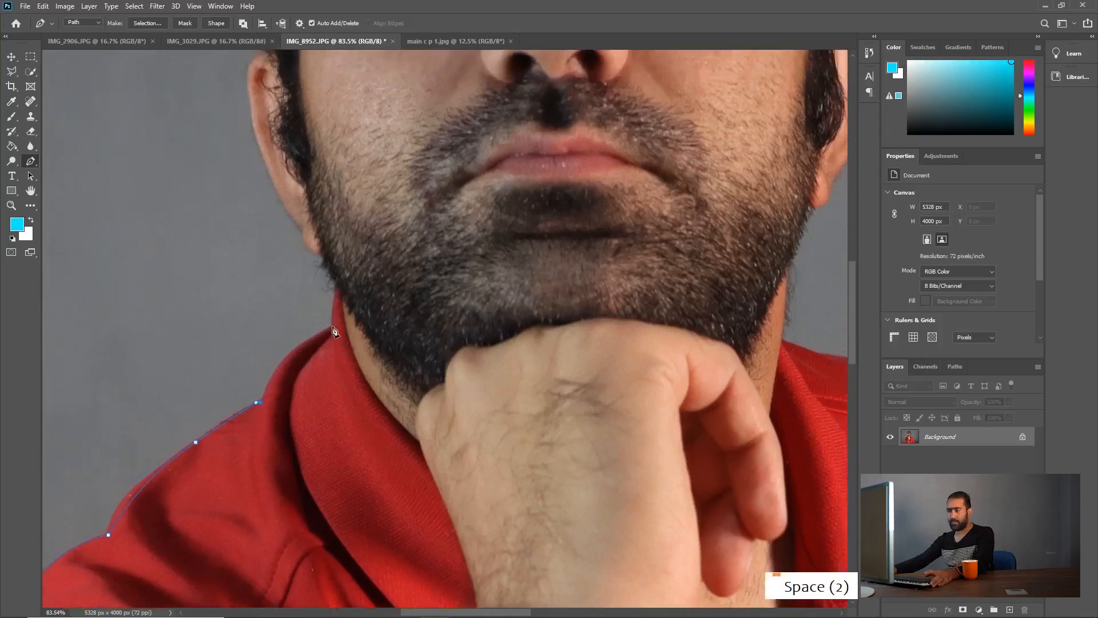
left_click_drag(333, 327, 392, 300)
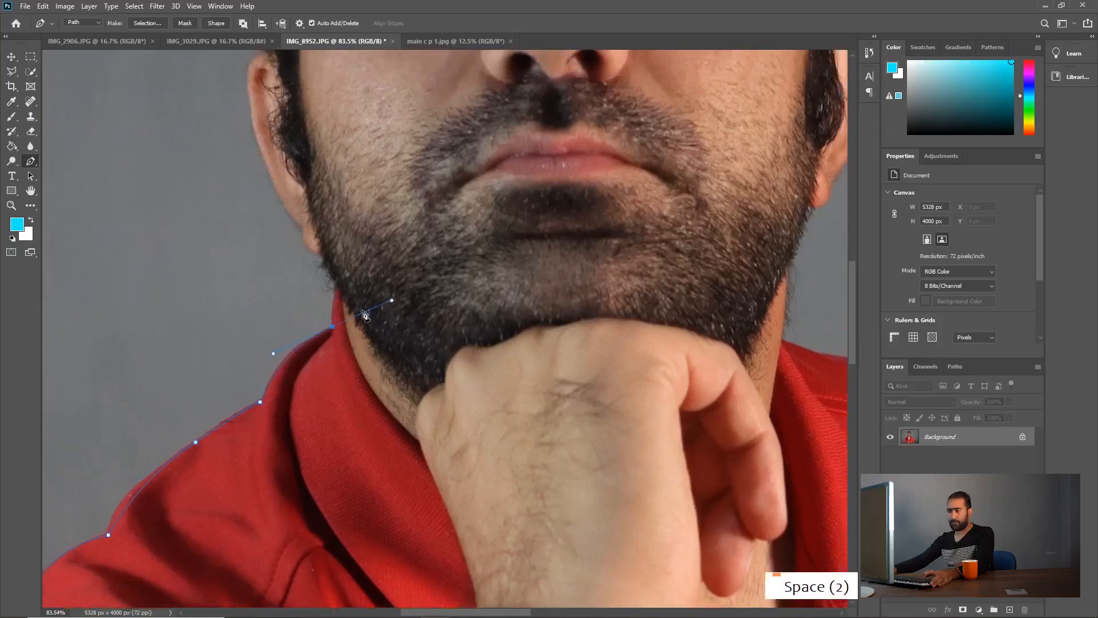
left_click(332, 327, "alt")
Step: Extend the path up the collar's outer edge and along the beard to the bottom of the earlobe
scroll(331, 283, "up", 3)
left_click(340, 298)
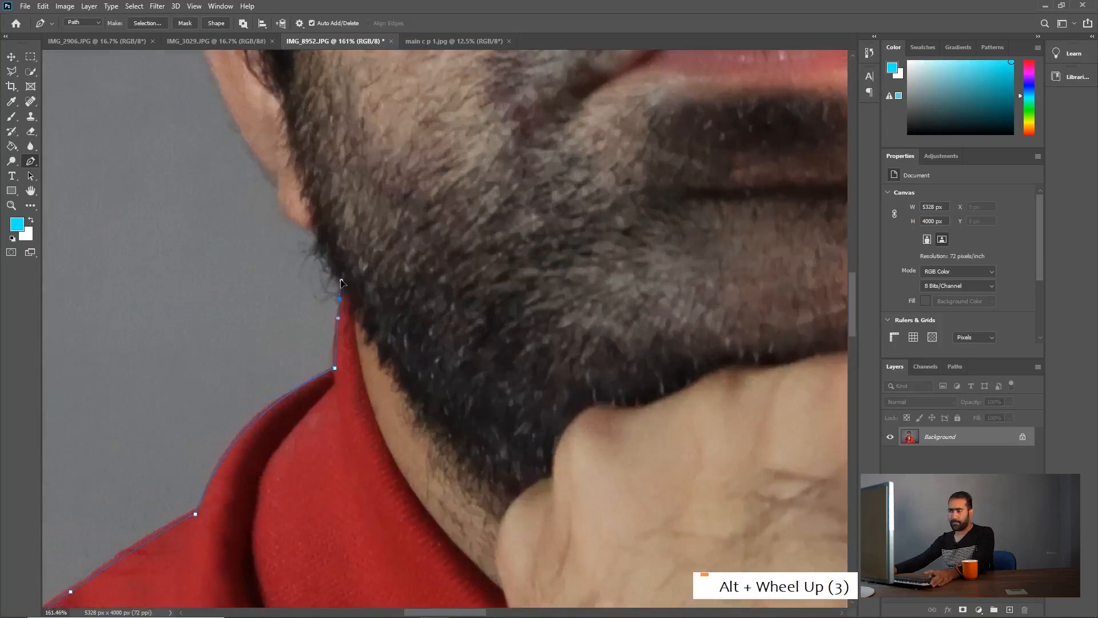
left_click(342, 279)
left_click(315, 231)
Step: Trace the path around the earlobe and up the outer edge of the ear
left_click_drag(296, 267, 322, 539)
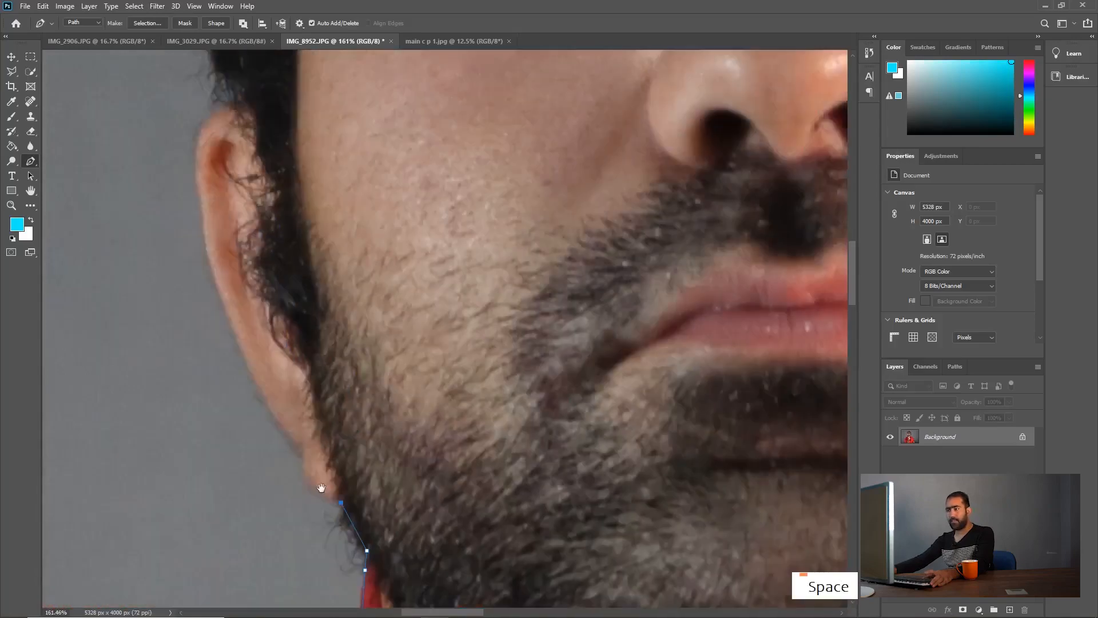
left_click(304, 472)
left_click(304, 449)
left_click(253, 403)
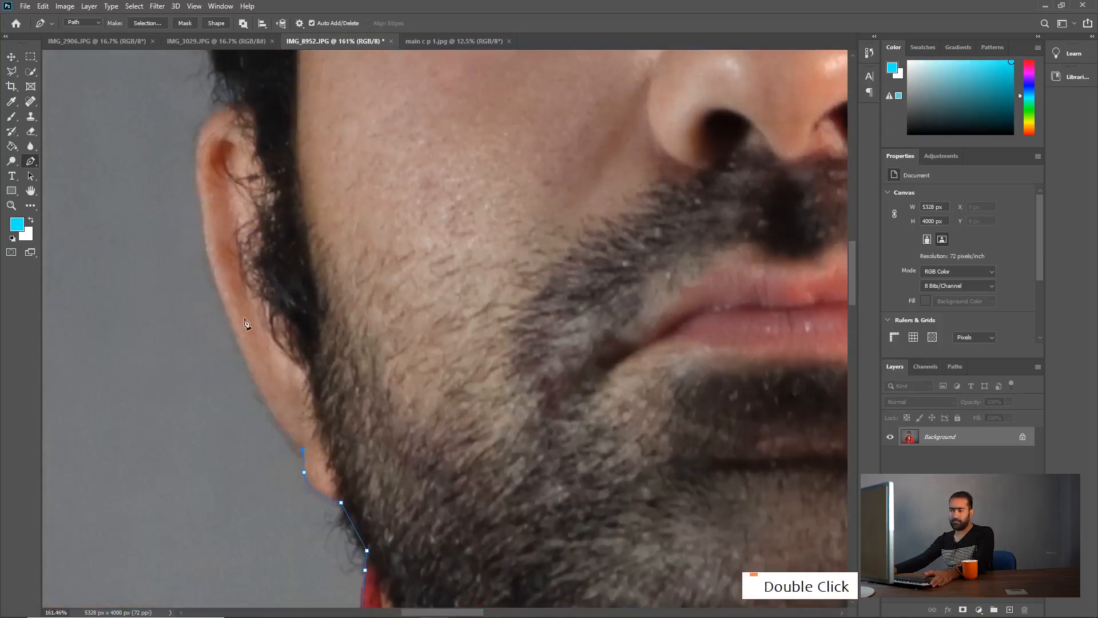
left_click(229, 313)
left_click(207, 228)
Step: Continue the path past the top of the ear and up the hair's outer edge with closely spaced anchors
left_click_drag(196, 153, 183, 555)
scroll(184, 555, "down", 4)
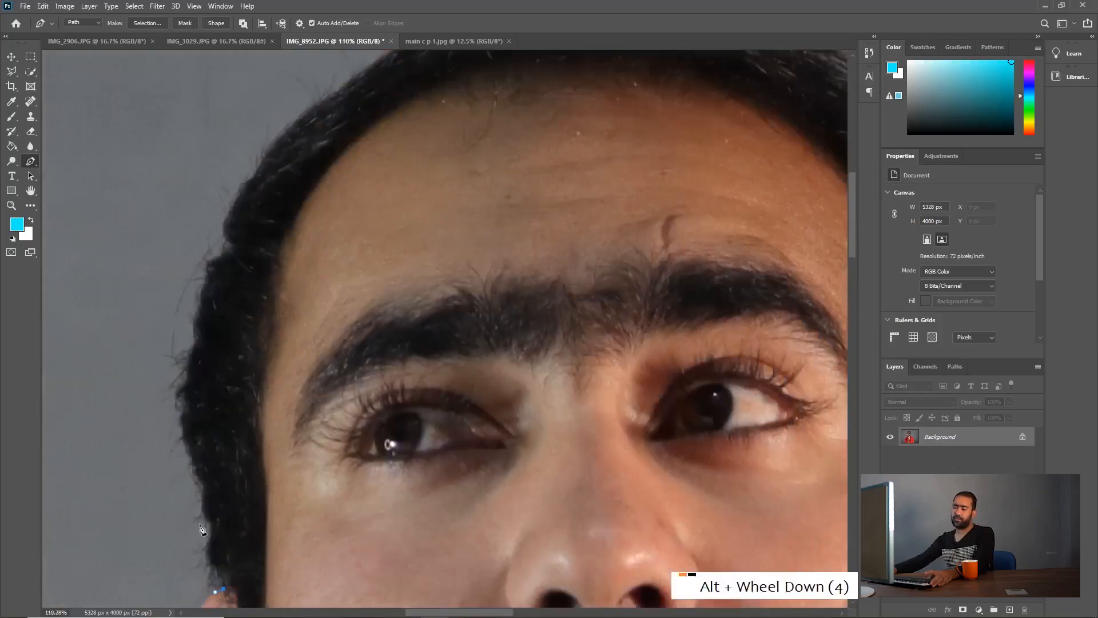
scroll(206, 552, "up", 3)
left_click(205, 538)
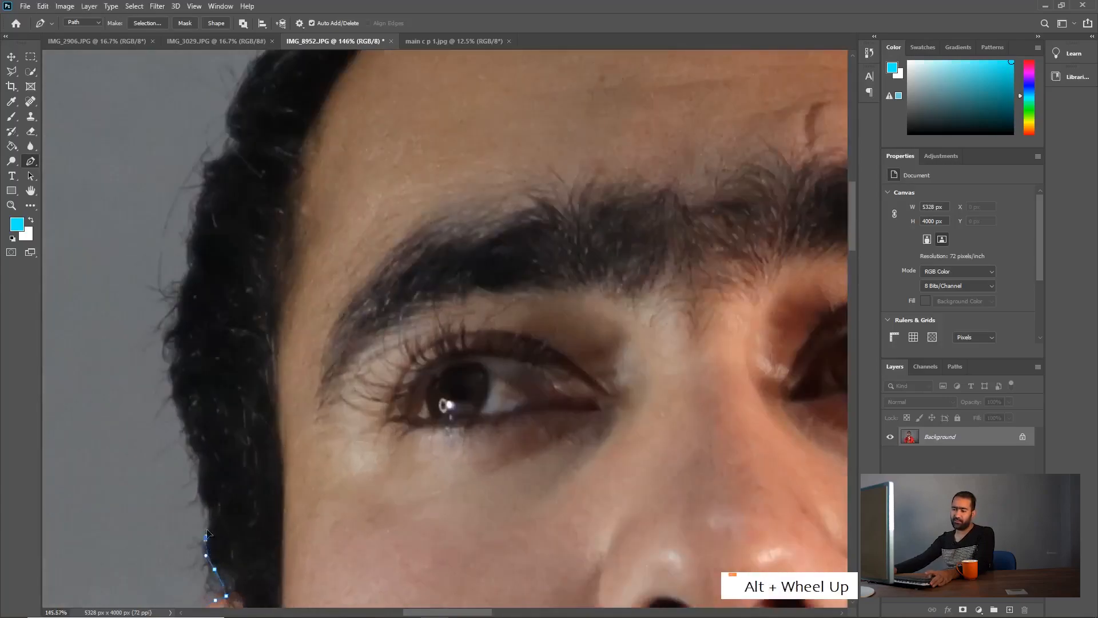
left_click(208, 512)
left_click(195, 489)
left_click(198, 470)
left_click_drag(198, 455, 191, 437)
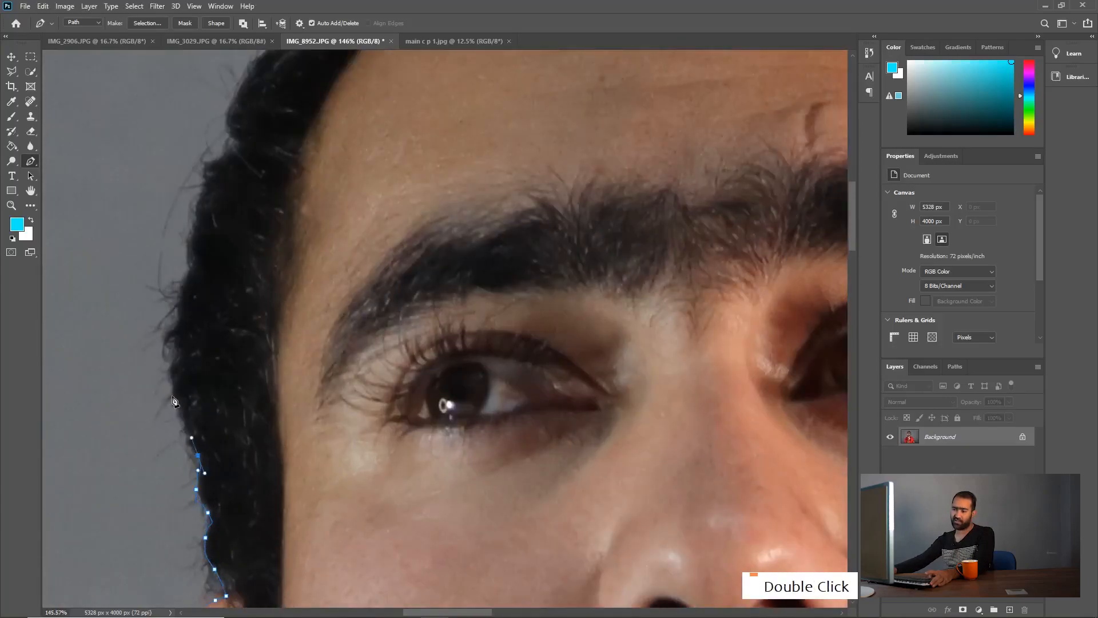
Step: Follow the hair's side contour from beside the eye up past eyebrow level, including the small protruding tuft
left_click(173, 379)
mouse_move(175, 343)
left_mouse_down()
mouse_move(173, 354)
mouse_move(179, 321)
left_mouse_up()
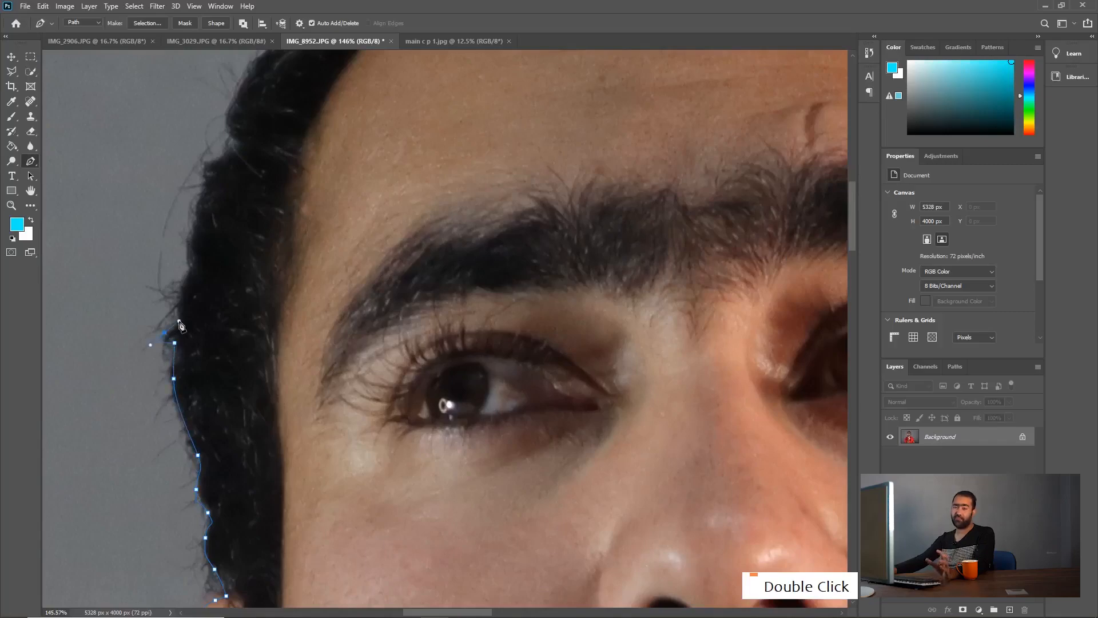
left_click(180, 305)
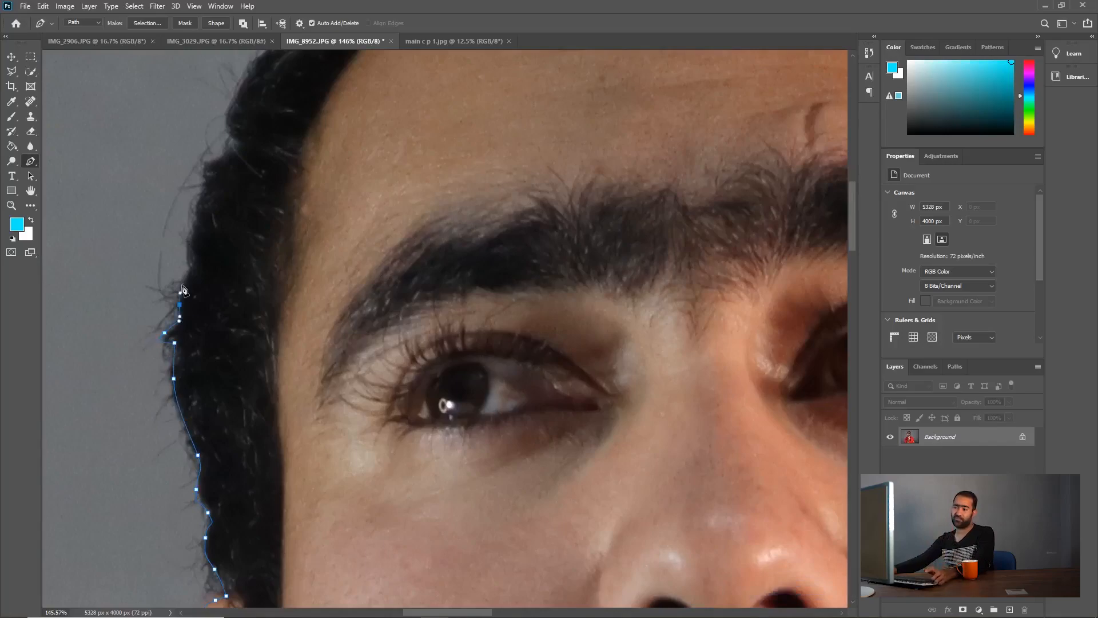
left_click(183, 282)
left_click_drag(189, 268, 190, 257)
left_click(198, 219)
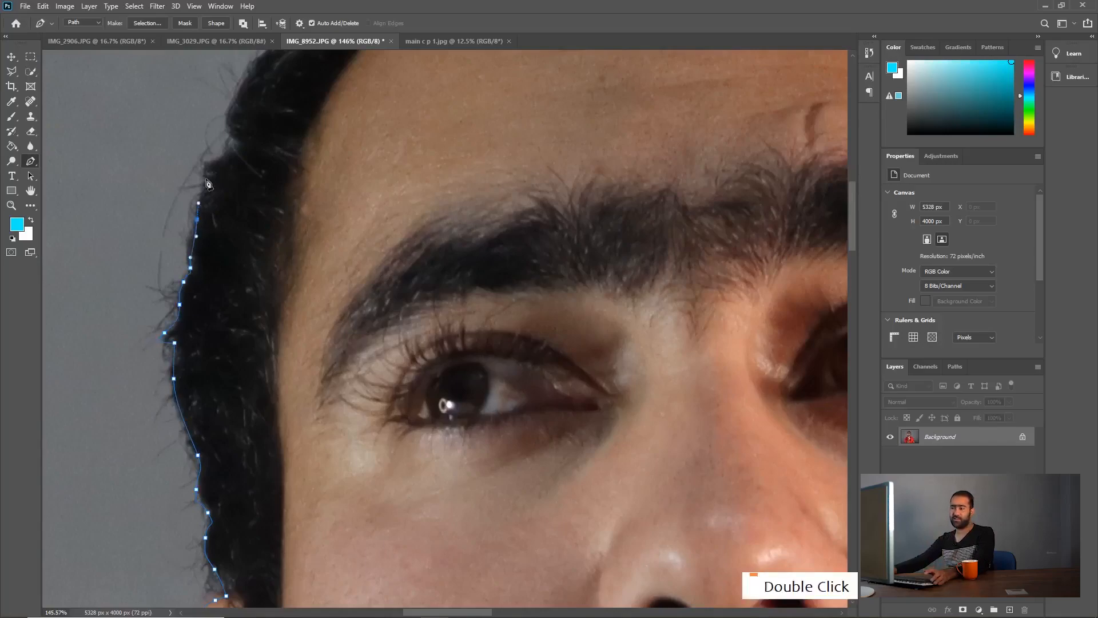
left_click(205, 179)
Step: Extend the path from the tuft above the eyebrow up the temple and along the hair's upper contour to the crown
left_click_drag(207, 164, 136, 567)
key("space")
left_click_drag(127, 502, 163, 441)
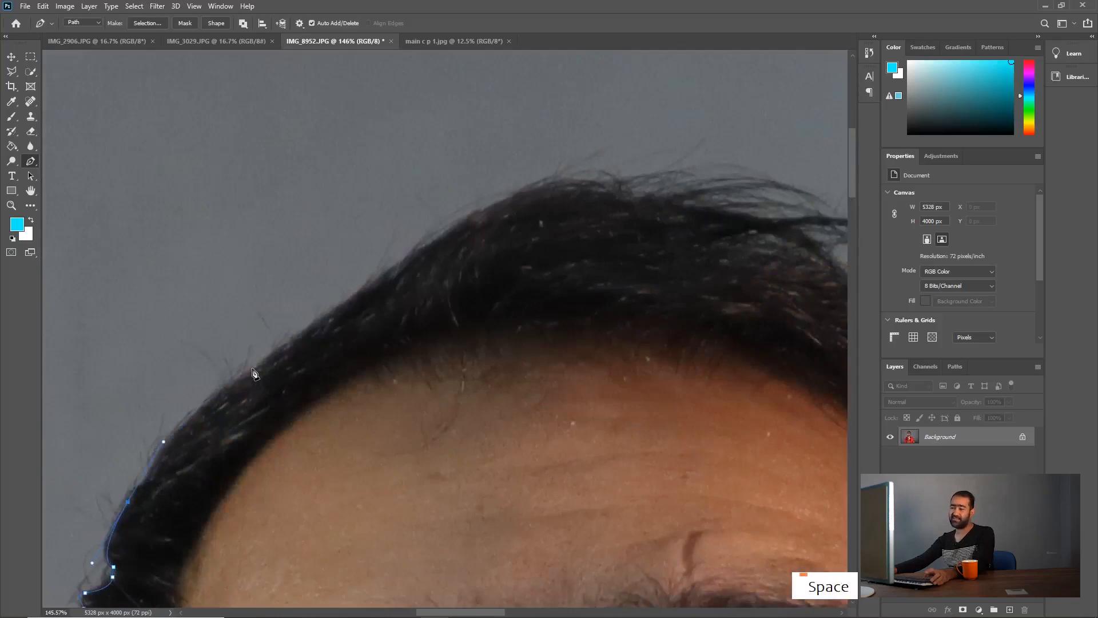
left_click_drag(254, 368, 307, 326)
left_click_drag(425, 243, 457, 220)
left_click_drag(556, 177, 580, 178)
left_click(676, 173)
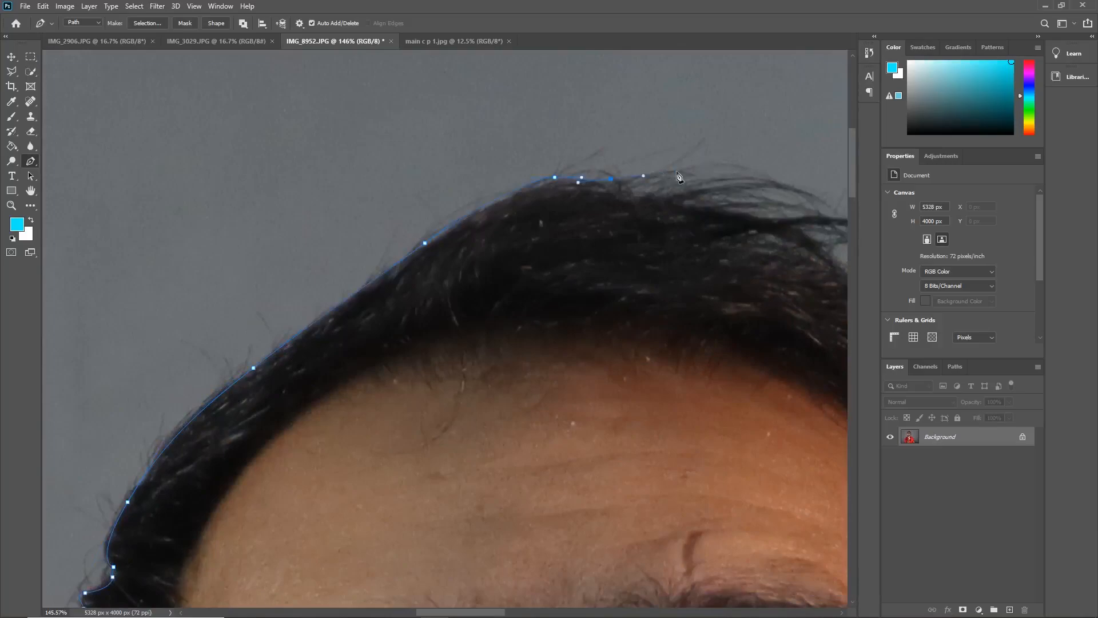
Step: Outline the loose strands at the top of the hair with short, closely spaced segments
left_click(685, 197)
left_click(738, 188)
left_click(745, 219)
key("space")
left_click_drag(810, 254, 184, 163)
left_click_drag(255, 134, 270, 136)
left_click(239, 144)
left_click(201, 157)
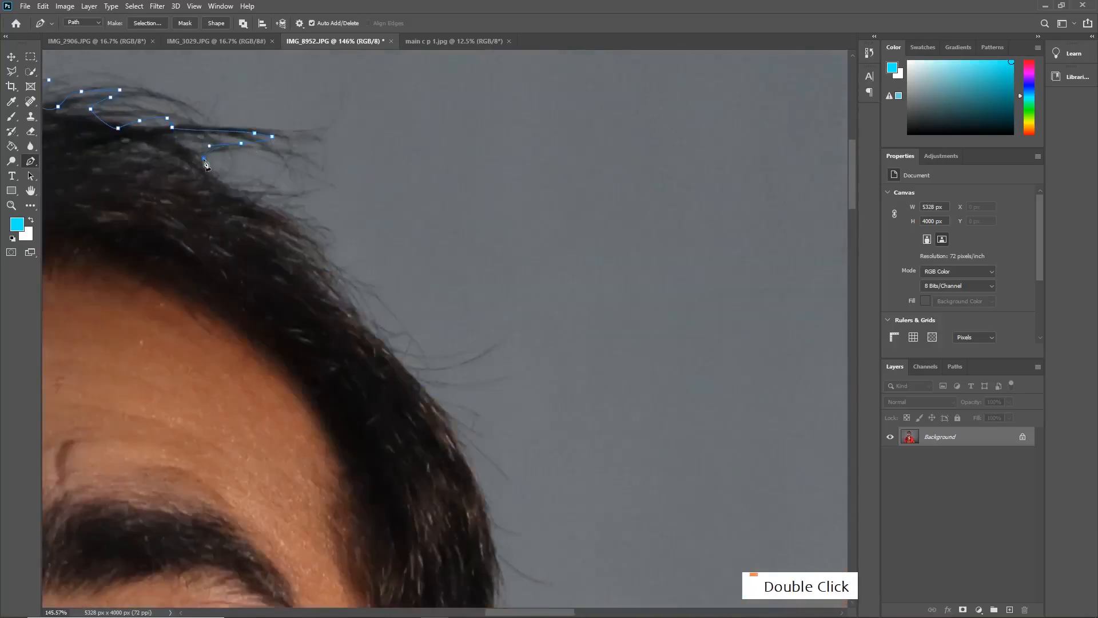
Step: Trace the path down the other side of the hair to the top of the second ear
left_click_drag(233, 189, 269, 206)
left_click_drag(342, 284, 360, 341)
left_click_drag(444, 432, 474, 506)
key("space")
left_click_drag(473, 506, 479, 205)
left_click_drag(498, 334, 496, 50)
left_click(496, 506)
left_click(490, 524)
Step: Trace the outer edge of the second ear down toward the earlobe, redoing the lower curve for a closer fit
key("space")
left_click_drag(477, 205, 483, 249)
left_click(485, 274)
left_click(490, 286)
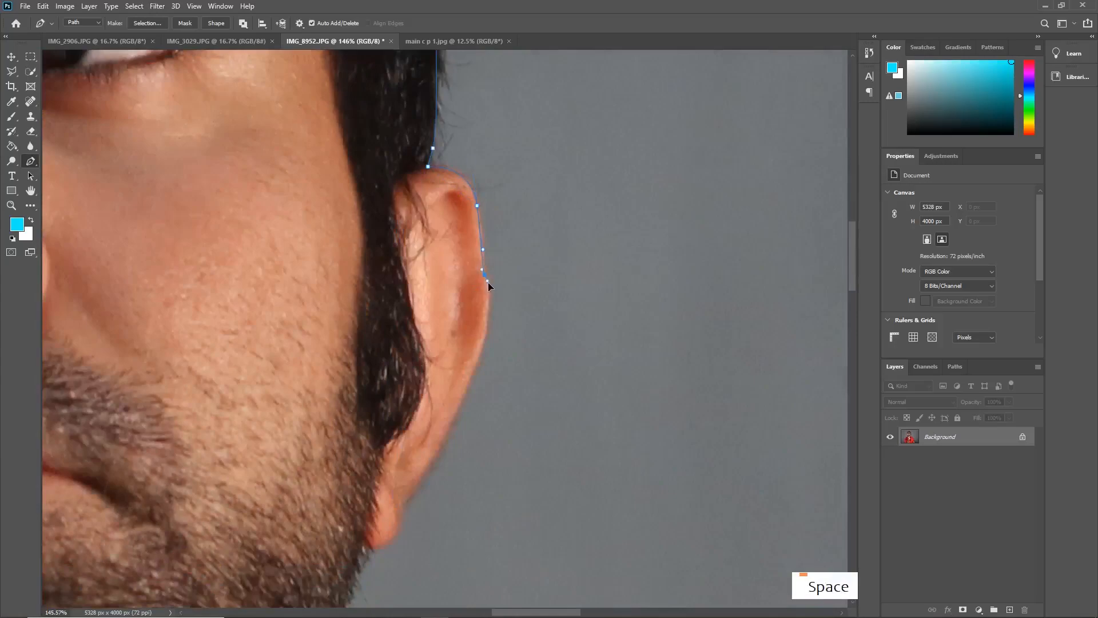
left_click_drag(474, 368, 457, 426)
key("ctrl+z")
left_click_drag(468, 387, 454, 440)
left_click(420, 485)
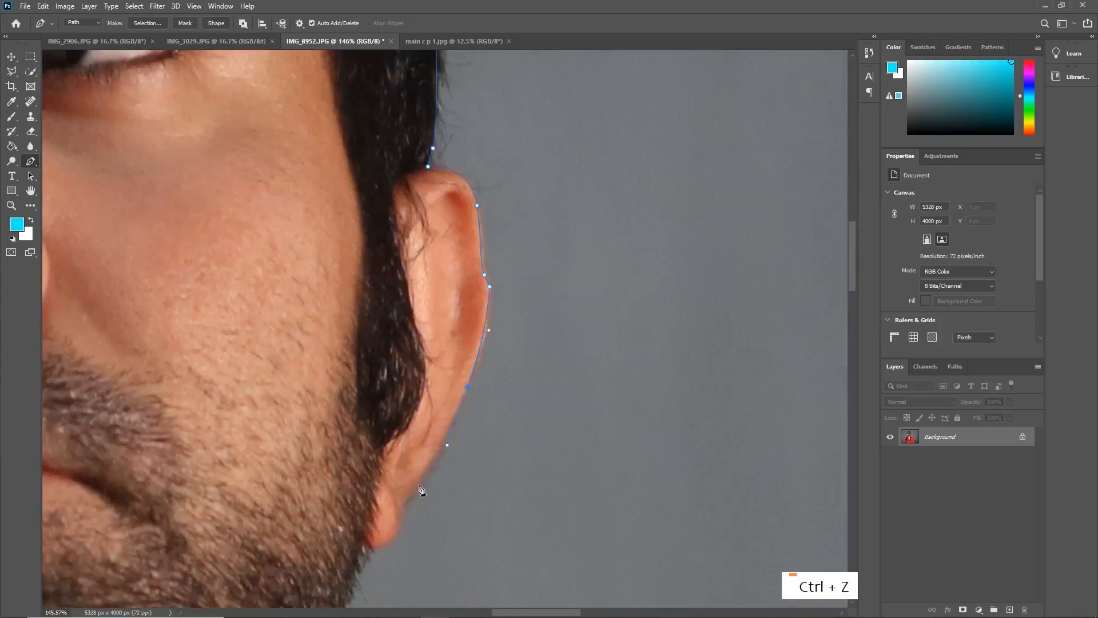
left_click(404, 506)
Step: Continue the path around the earlobe and down the edge of the beard and neck to the shirt collar
key("space")
left_click_drag(404, 507, 479, 251)
left_click_drag(435, 284, 395, 255)
left_click(434, 284, "alt")
left_click(411, 372)
left_click(399, 398)
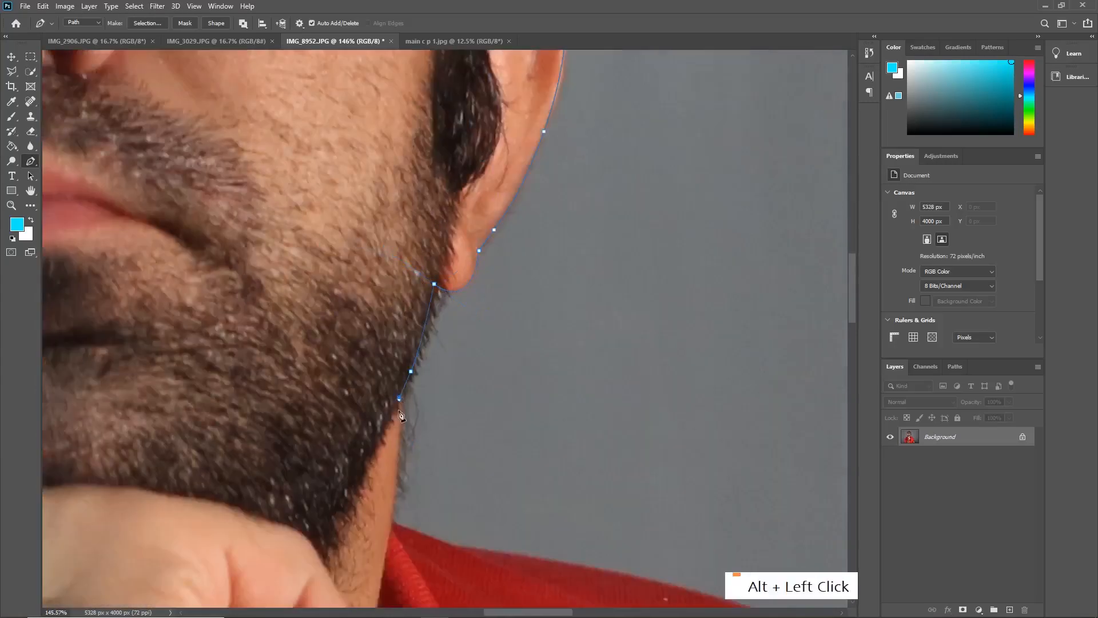
left_click(395, 482)
left_click(393, 519)
Step: Extend the path from the collar along the top of the red shirt's shoulder
key("space")
left_click_drag(394, 522, 221, 328)
left_click(283, 355)
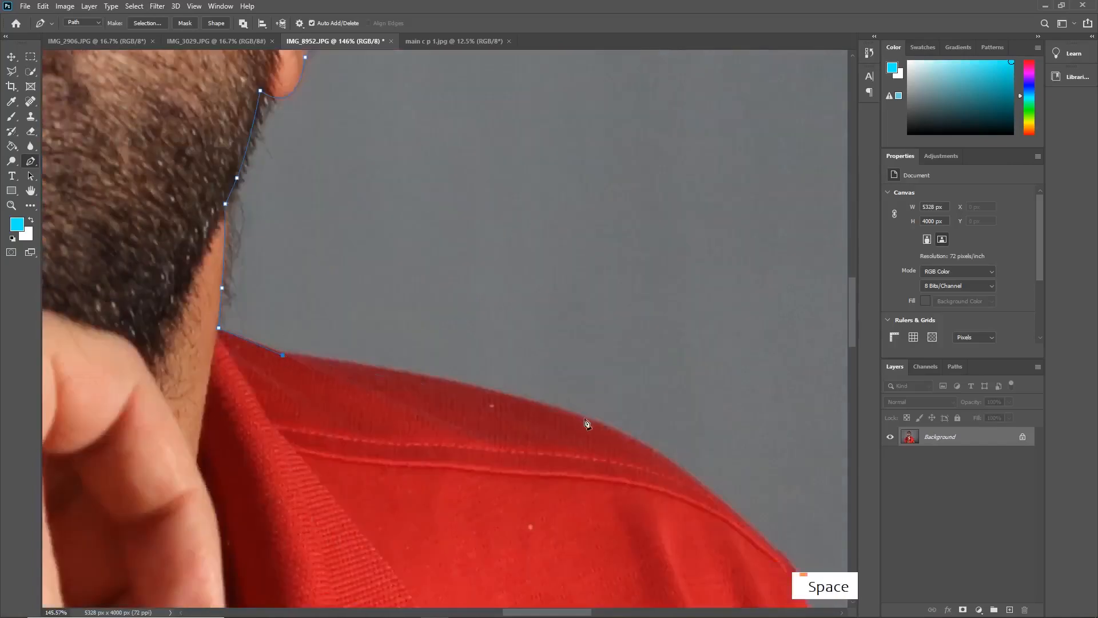
left_click_drag(584, 418, 654, 447)
Step: Follow the shirt around the shoulder's outer corner and onto the upper sleeve
scroll(654, 447, "down", 8)
key("space")
left_click_drag(738, 542, 449, 337)
scroll(443, 332, "up", 7)
left_click(406, 269)
left_click(414, 282)
left_click(434, 337)
left_click(451, 387)
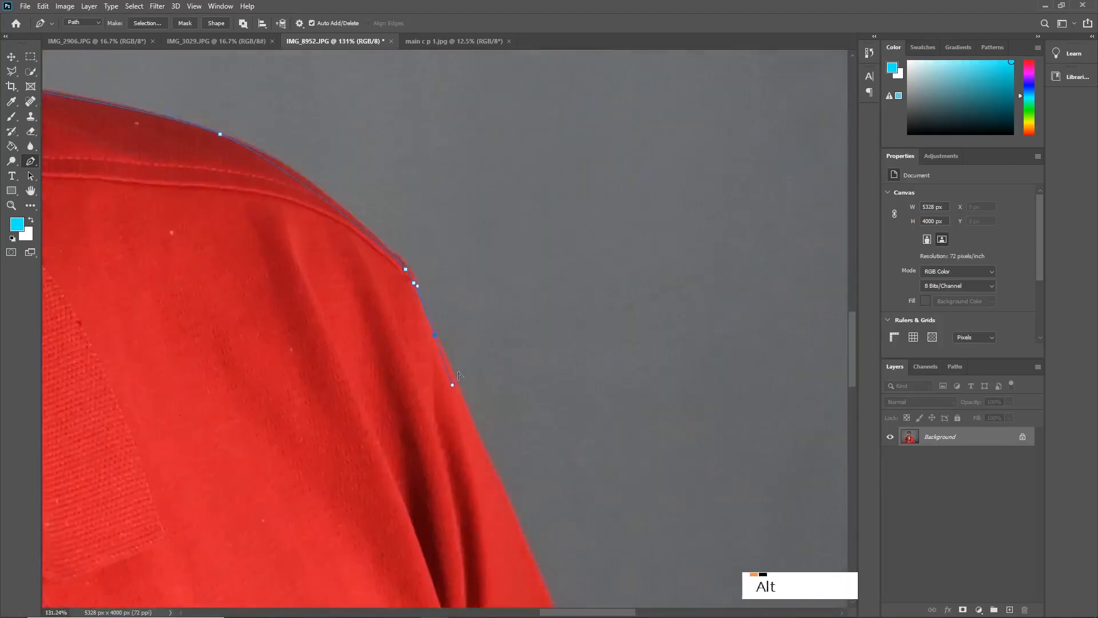
Step: Trace the sleeve's outer edge down to its tip and back along the hem to the arm
scroll(488, 405, "down", 5)
left_click(500, 455)
left_click(517, 497)
left_click(533, 540)
scroll(433, 140, "up", 3)
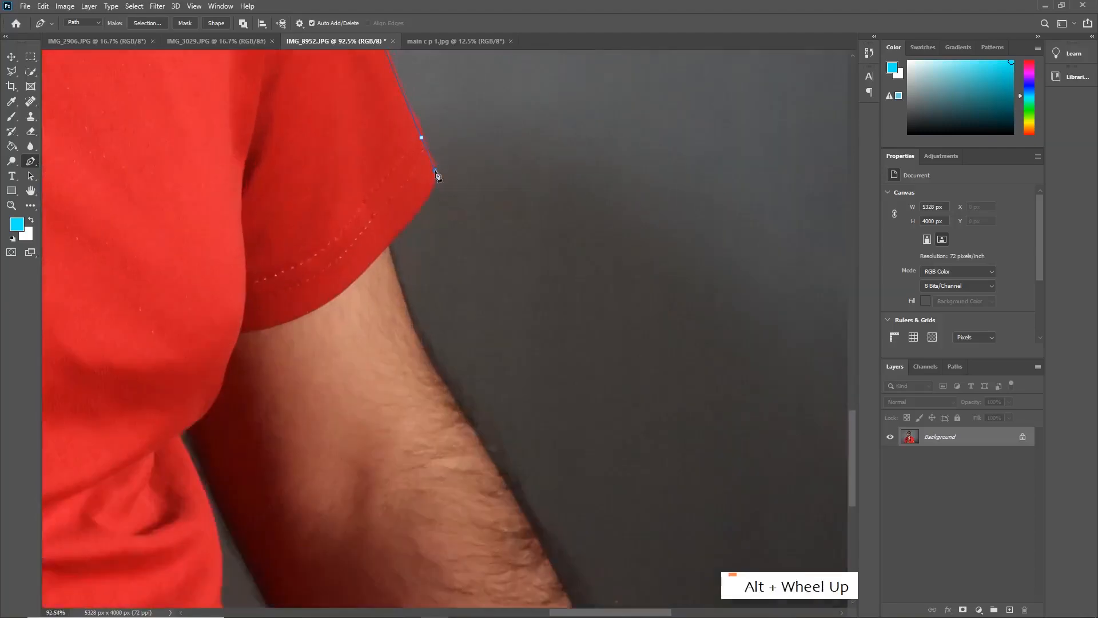
left_click_drag(413, 218, 390, 241)
Step: Continue the path down the outer edge of the arm to the photo's bottom edge
left_click_drag(409, 318, 426, 365)
left_click_drag(520, 401, 406, 27)
scroll(418, 241, "down", 5)
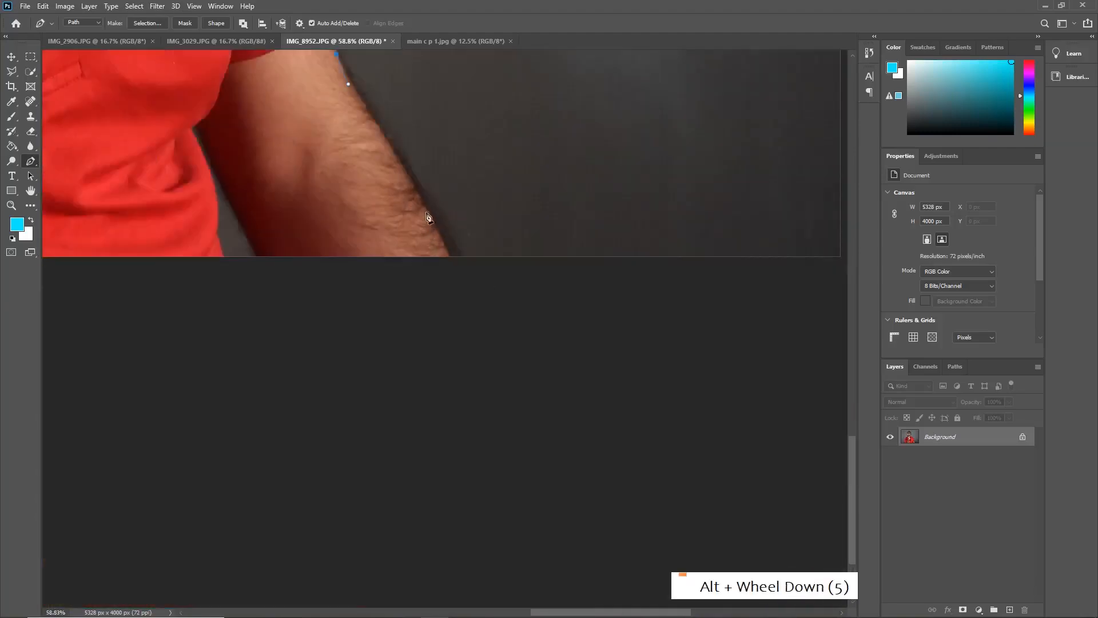
left_click_drag(431, 215, 444, 249)
left_click(448, 256)
Step: Trace across the arm's base and around the gap between arm and torso, excluding the background there
left_click_drag(341, 313, 576, 500)
left_click(493, 447)
left_click_drag(450, 361, 420, 321)
key("ctrl+z")
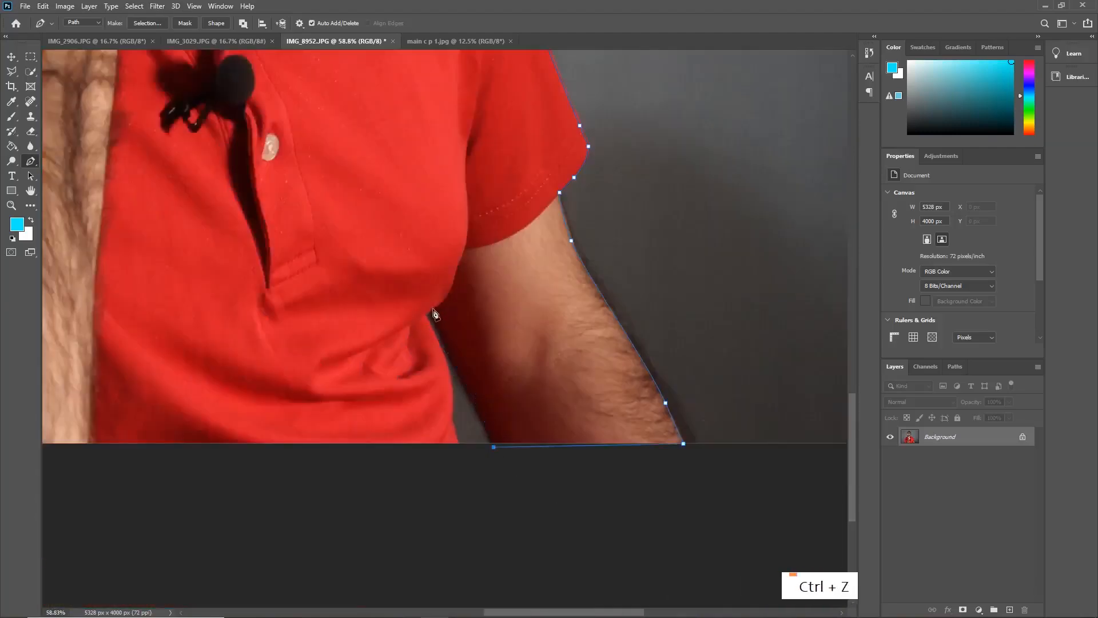
left_click(433, 309)
left_click(423, 314)
scroll(463, 456, "down", 5, "alt")
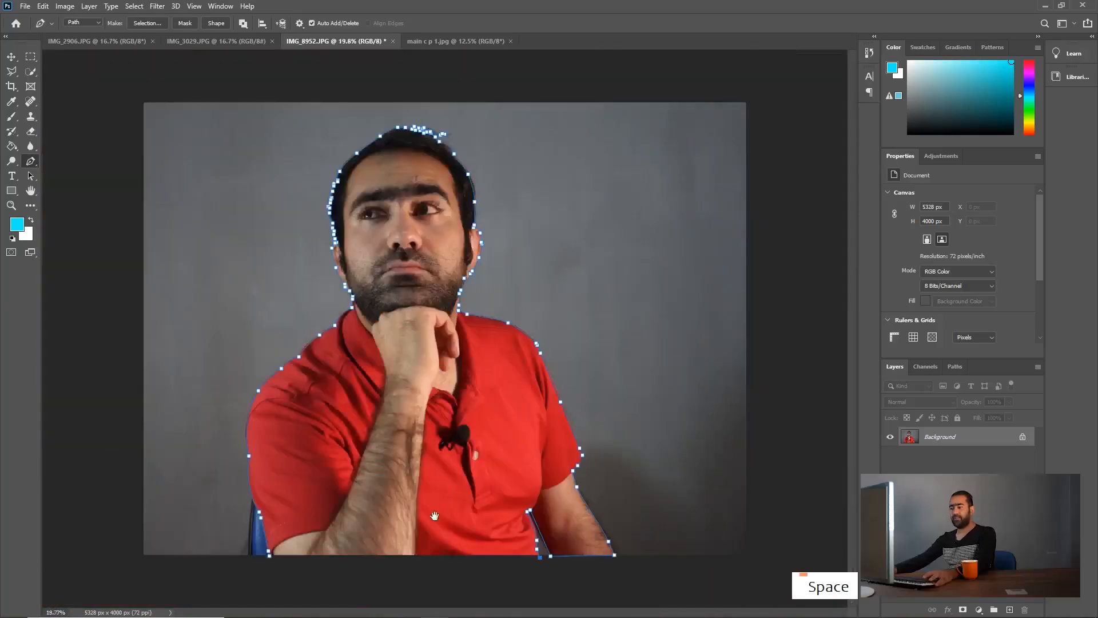
Step: Close the path at its starting anchor by running it below the photo's bottom edge
scroll(447, 334, "down", 5)
left_click(430, 505)
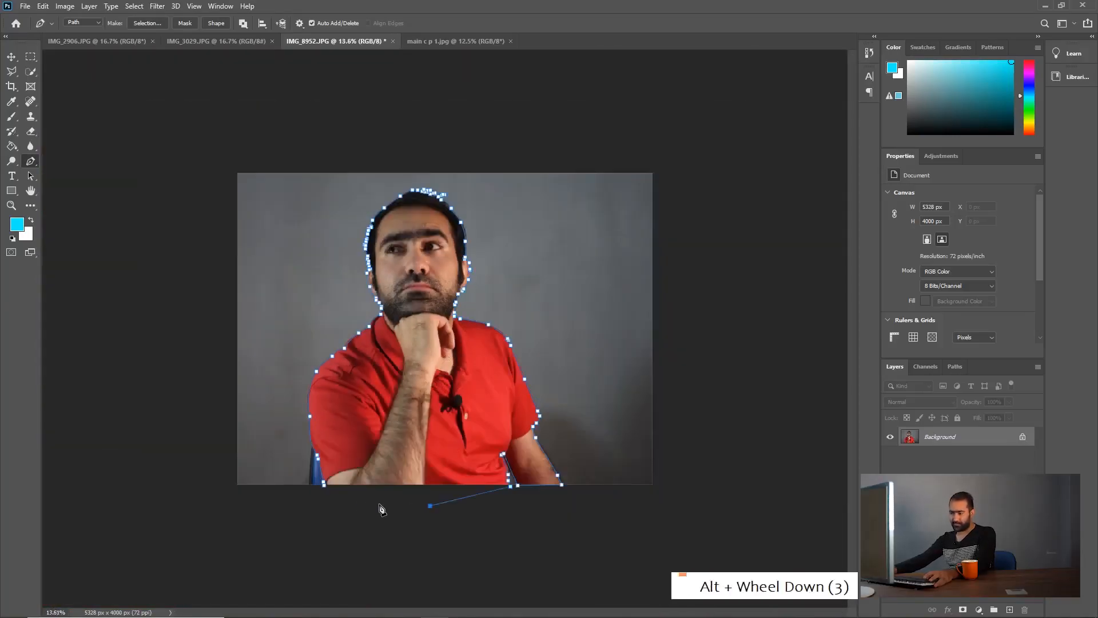
double_click(357, 501)
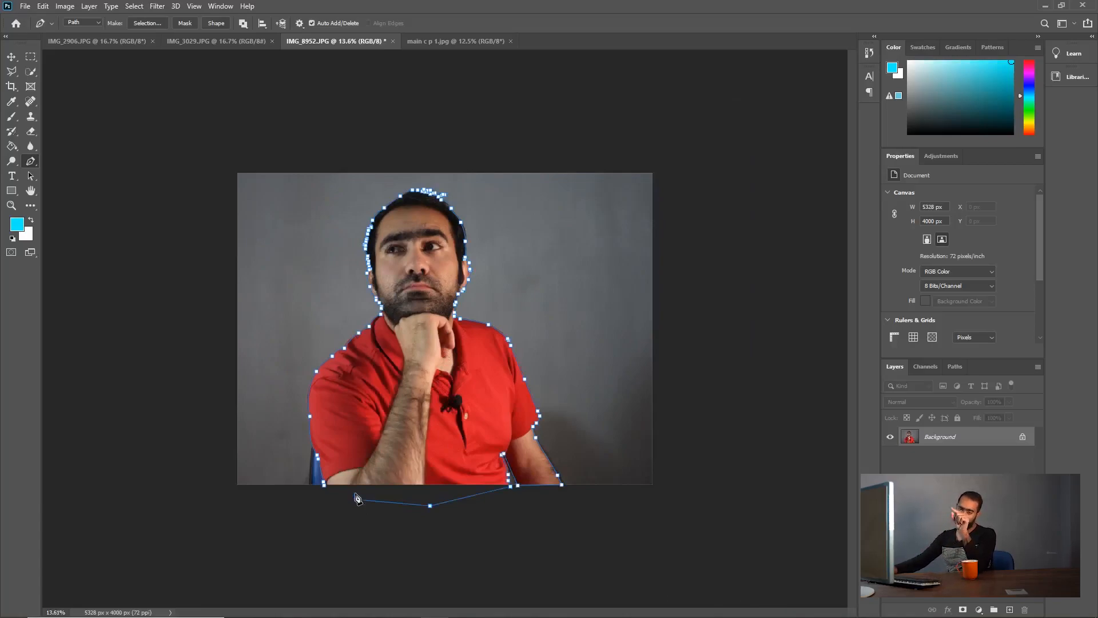
left_click(325, 485)
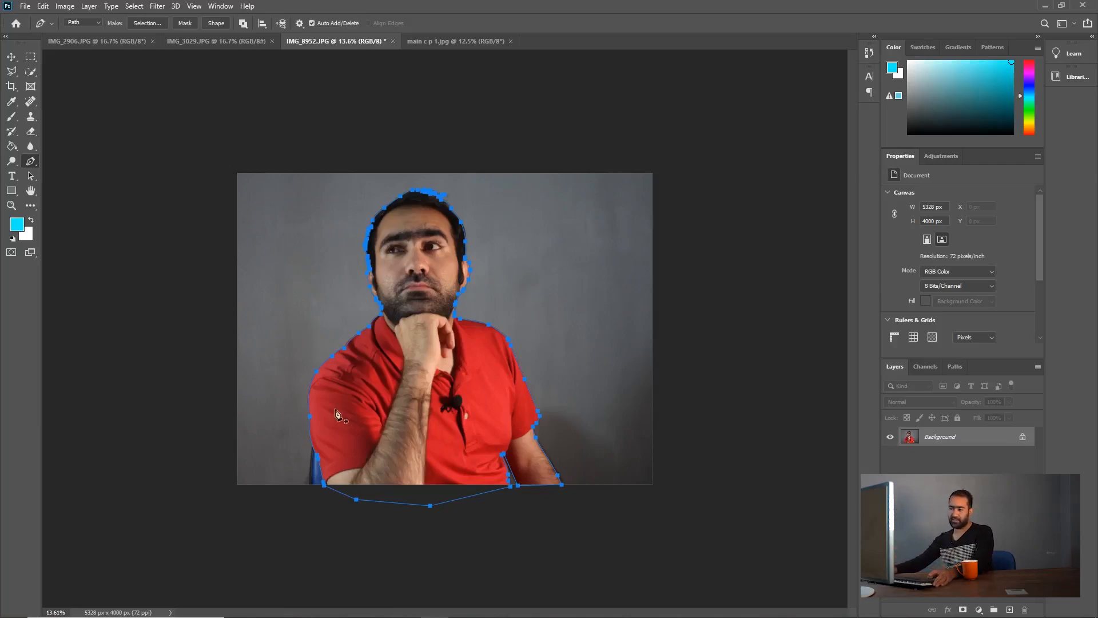
Step: Examine the finished path closely along the collar and shoulder
scroll(329, 382, "up", 6)
scroll(261, 366, "up", 1)
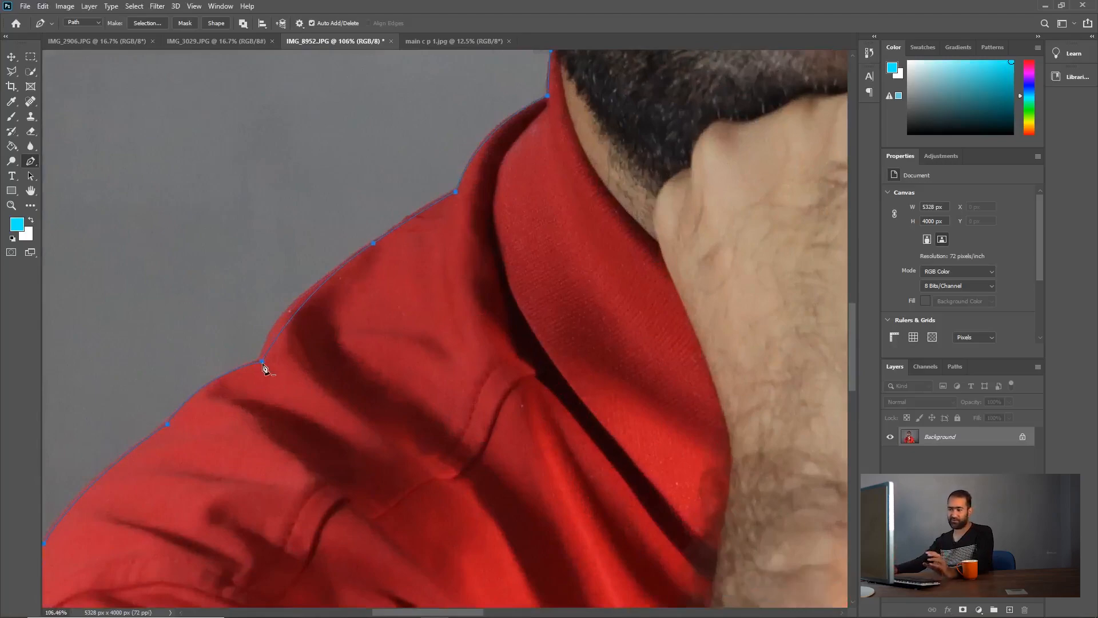
scroll(263, 368, "down", 6)
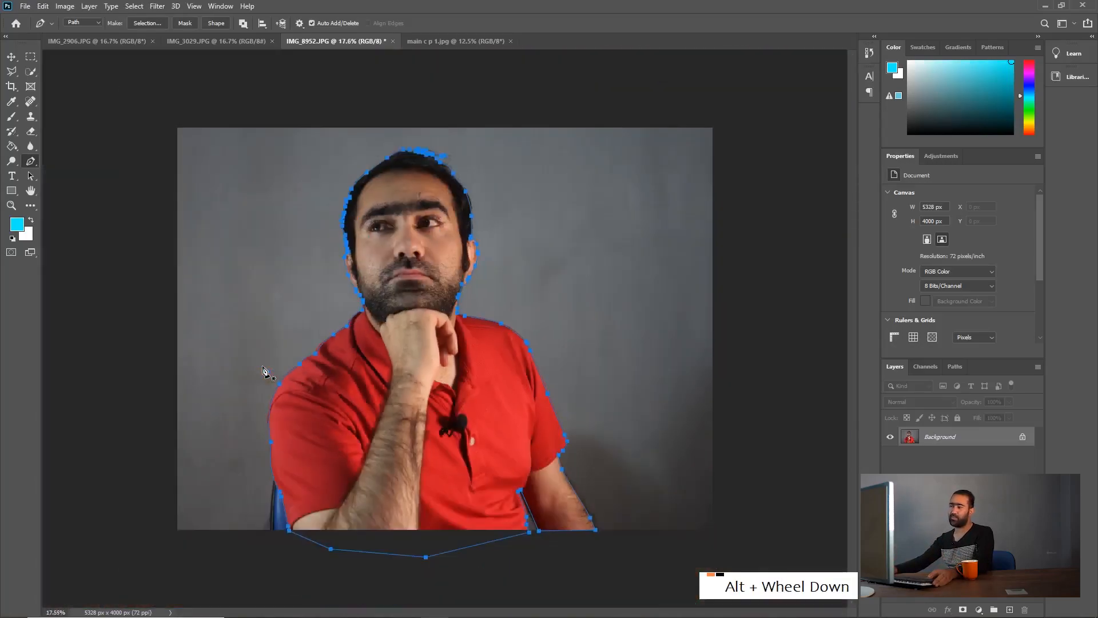
scroll(263, 368, "down", 1)
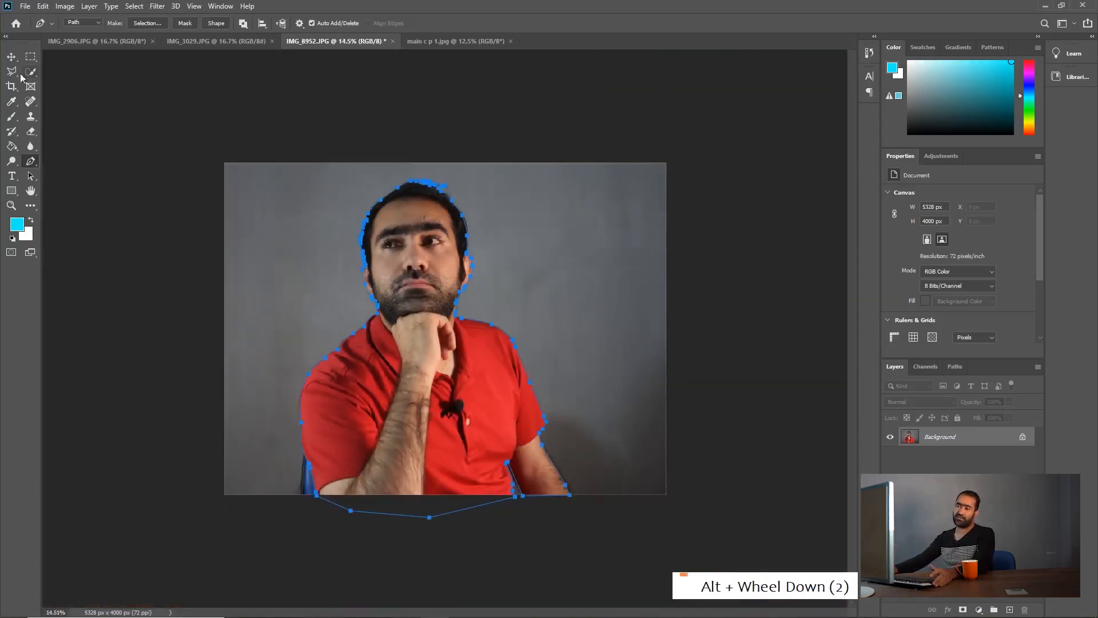
Step: Try to move the portrait into the IMG_3029.JPG document with the Move tool
key("v")
key("Escape")
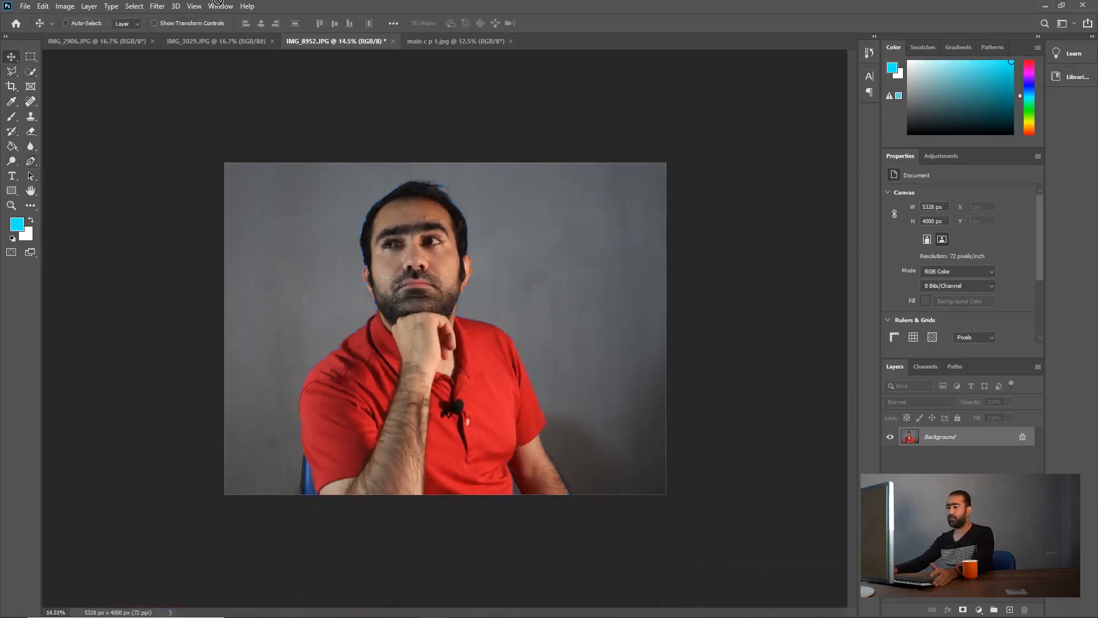
left_click_drag(215, 43, 309, 265)
left_click_drag(434, 259, 536, 403)
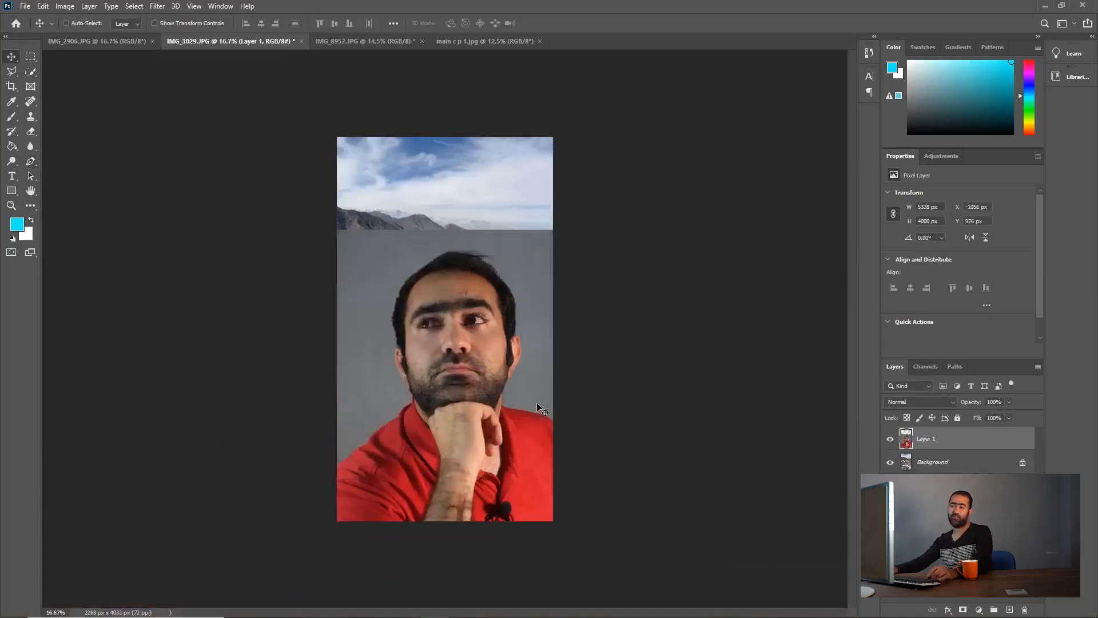
Step: Undo the portrait's transfer into IMG_3029.JPG and restore the path in IMG_8952.JPG
key("ctrl+z")
left_click(336, 42)
left_click(246, 40)
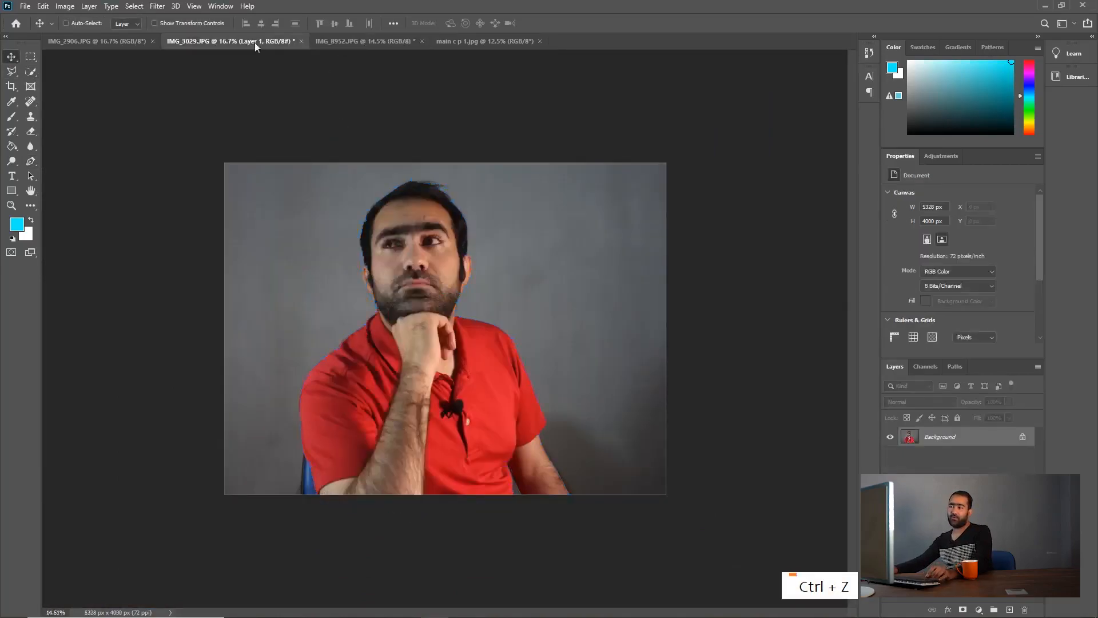
key("ctrl+z")
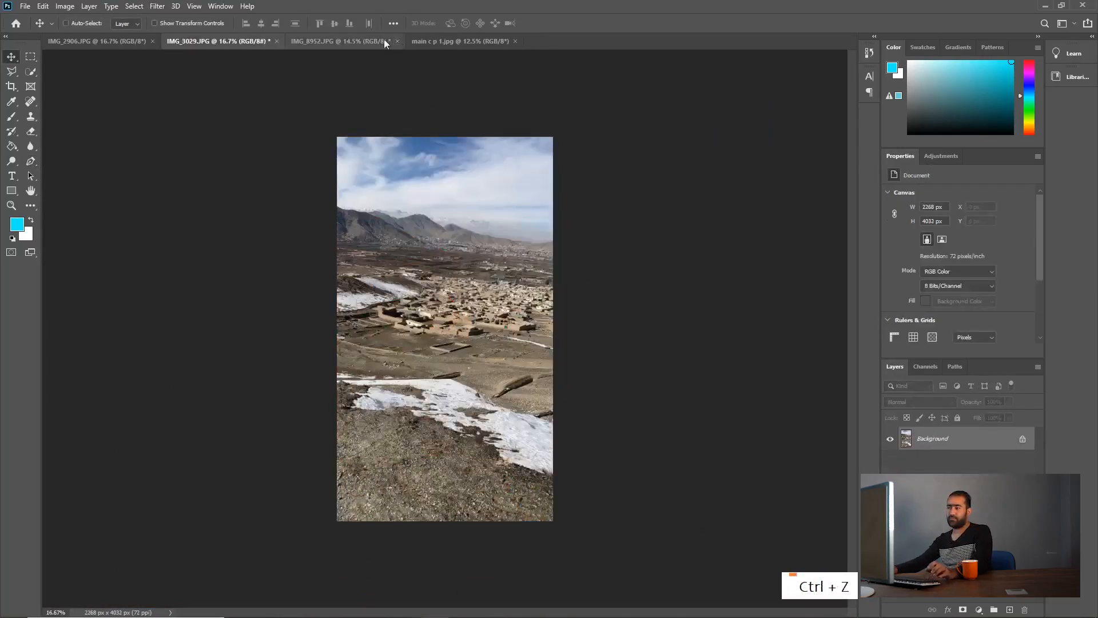
left_click(355, 42)
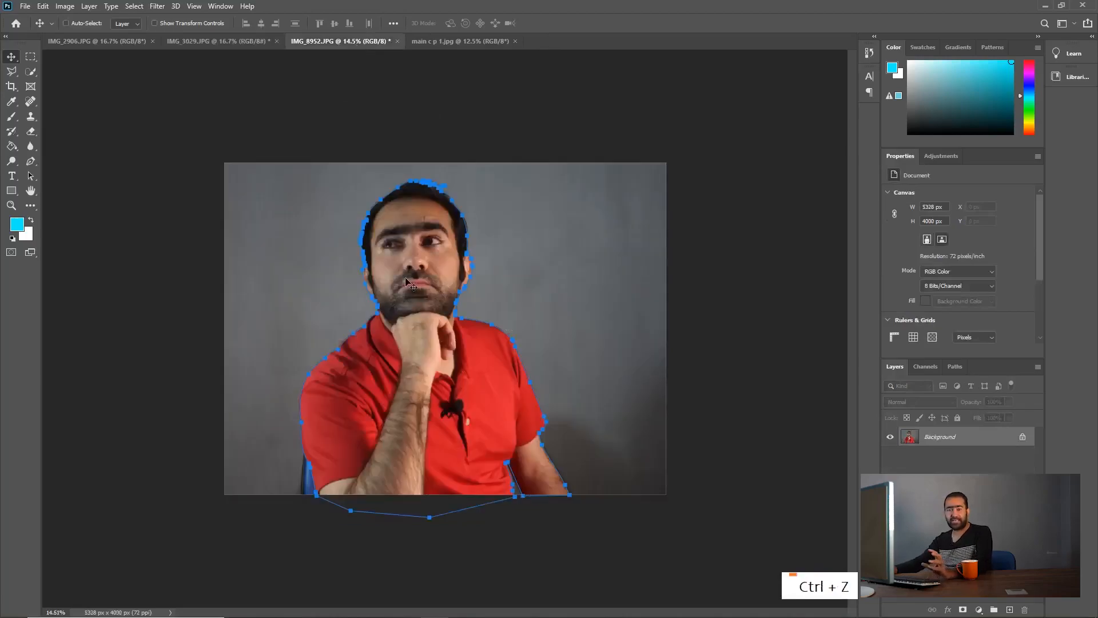
Step: Open the Make Selection options for the closed path with the Pen Tool active
left_click(31, 162)
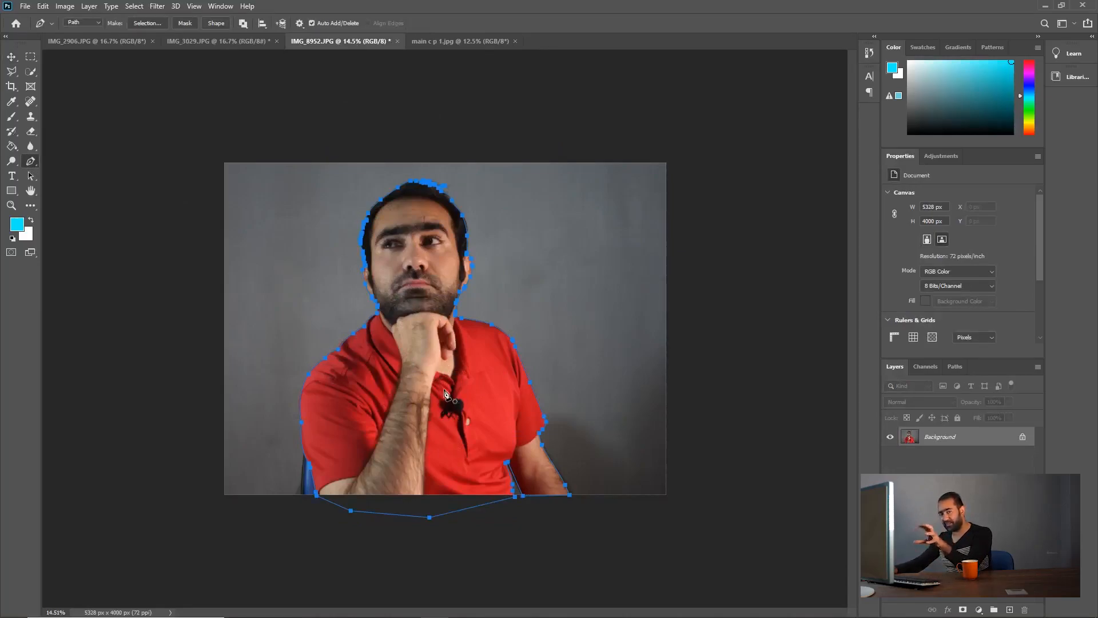
right_click(446, 355)
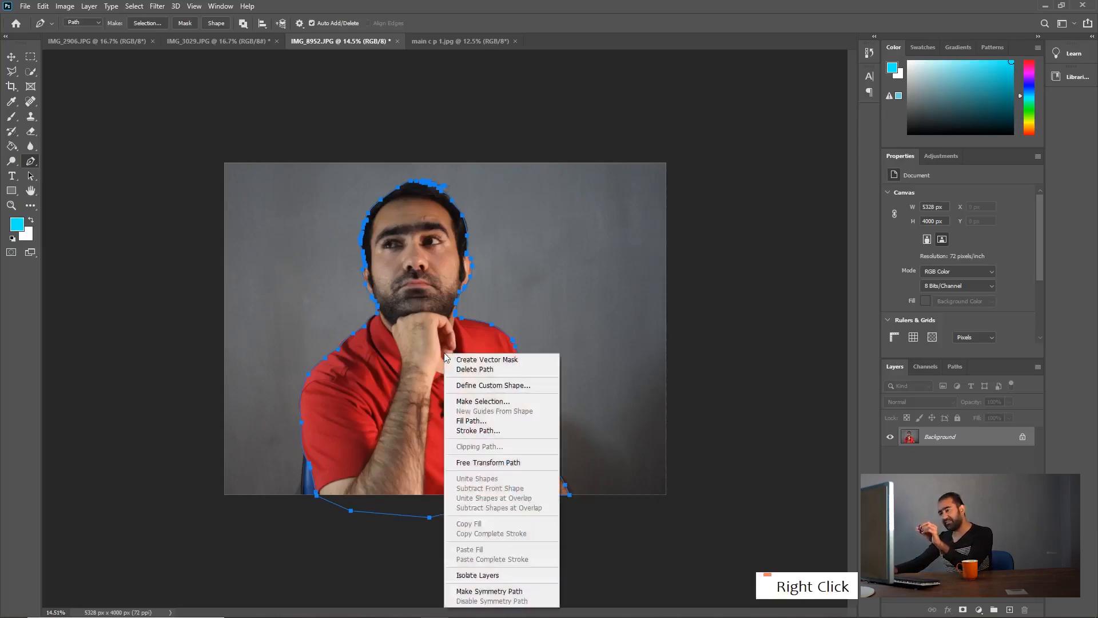
left_click(492, 401)
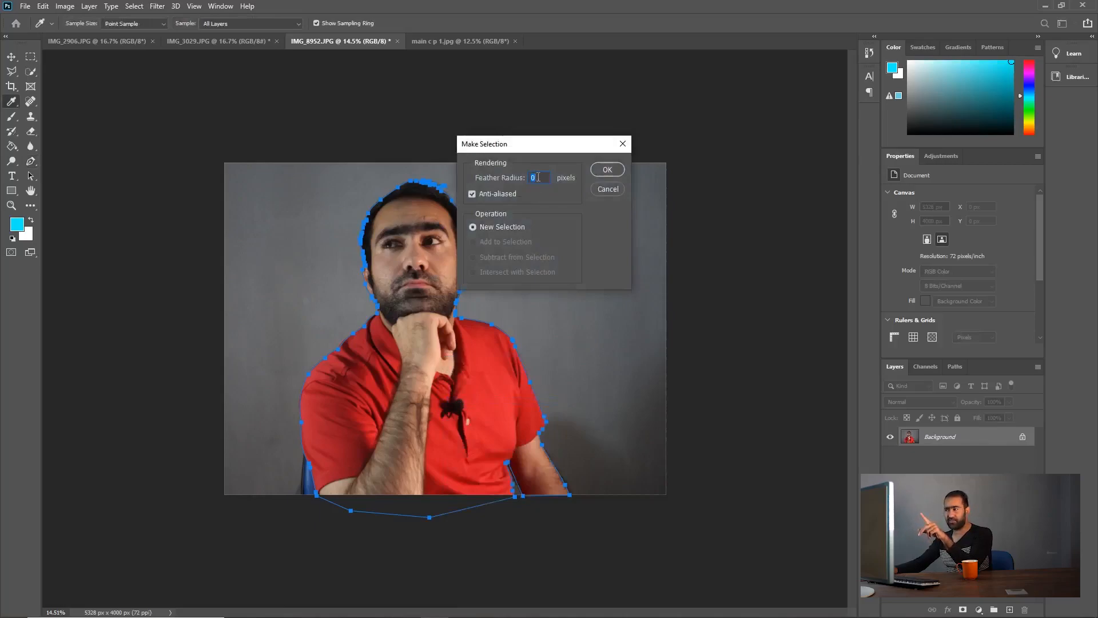
type("12")
key("BackSpace")
key("BackSpace")
key("BackSpace")
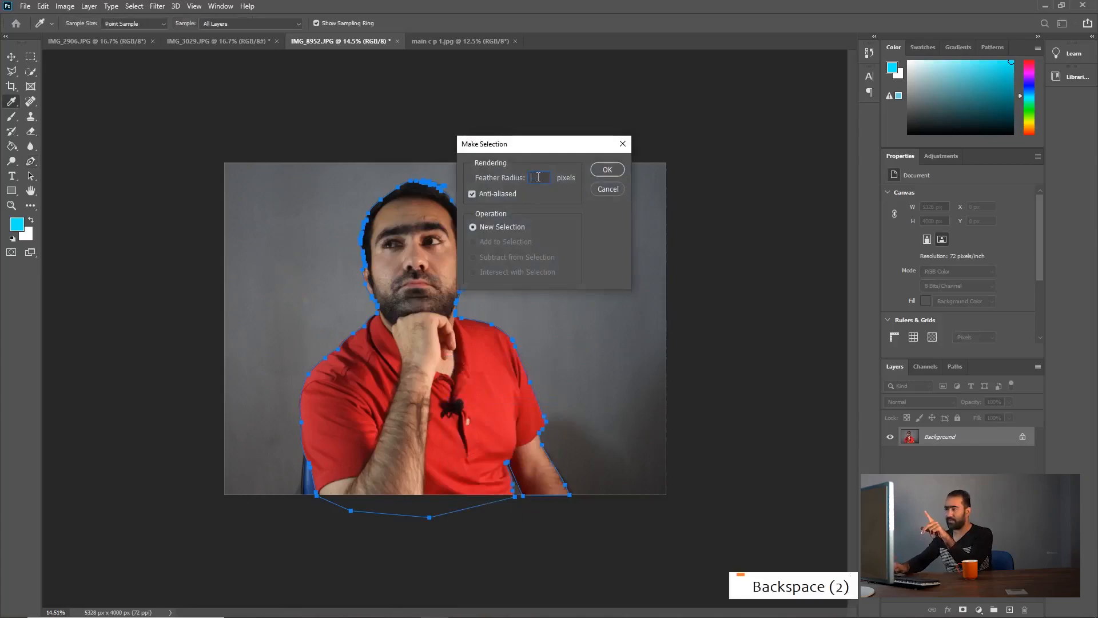
type("1")
key("BackSpace")
key("BackSpace")
key("BackSpace")
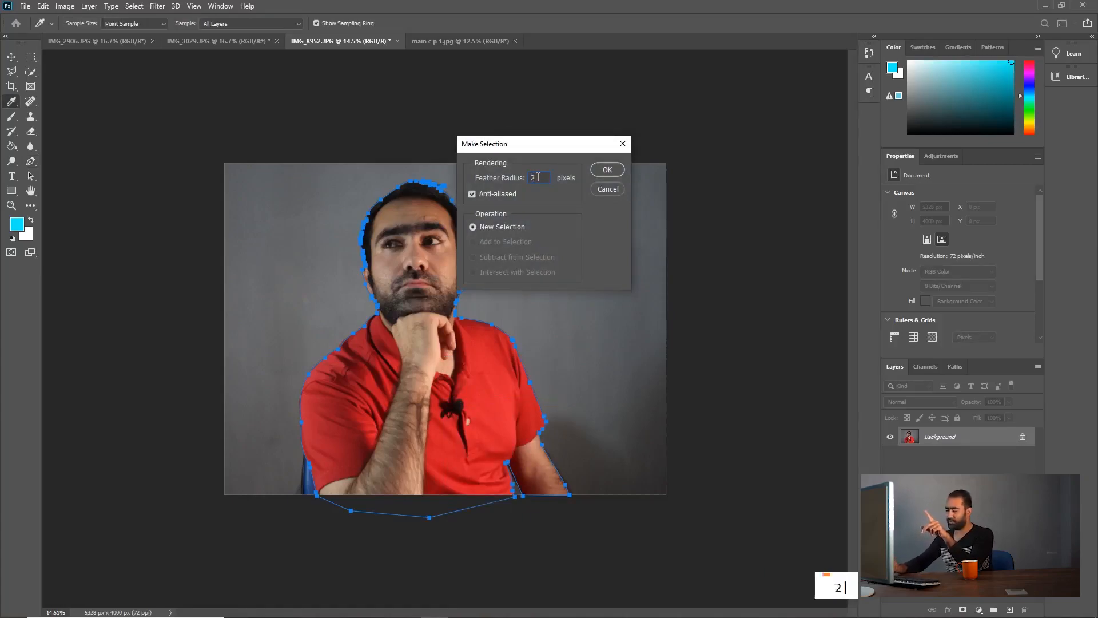
Step: Create a new anti-aliased selection with a 0-pixel feather radius and copy the selected man onto a new layer
type("0")
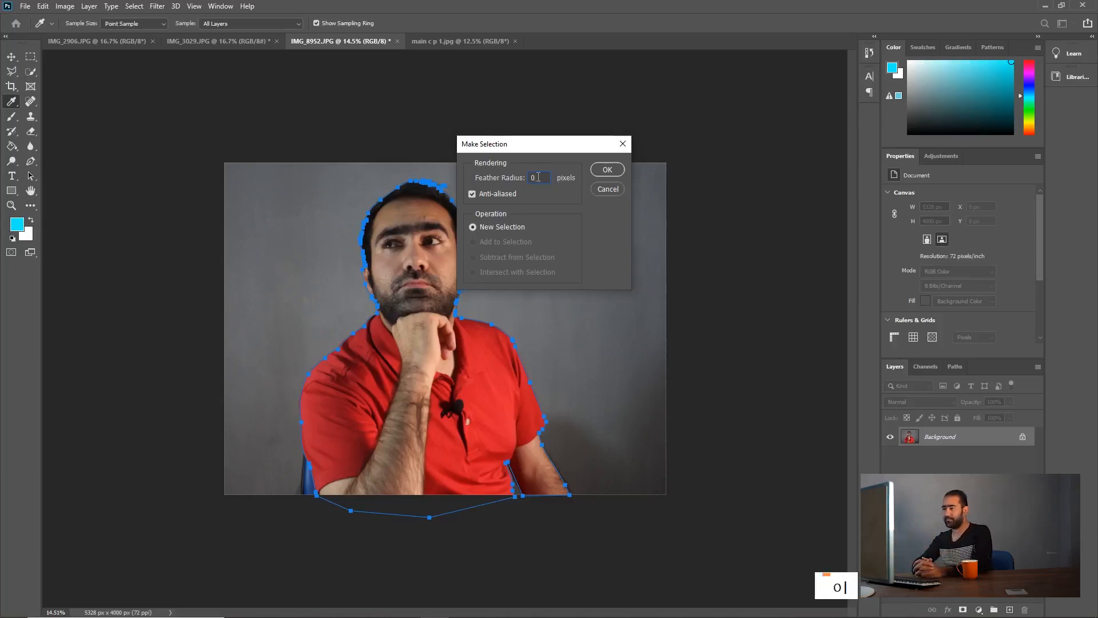
left_click(607, 170)
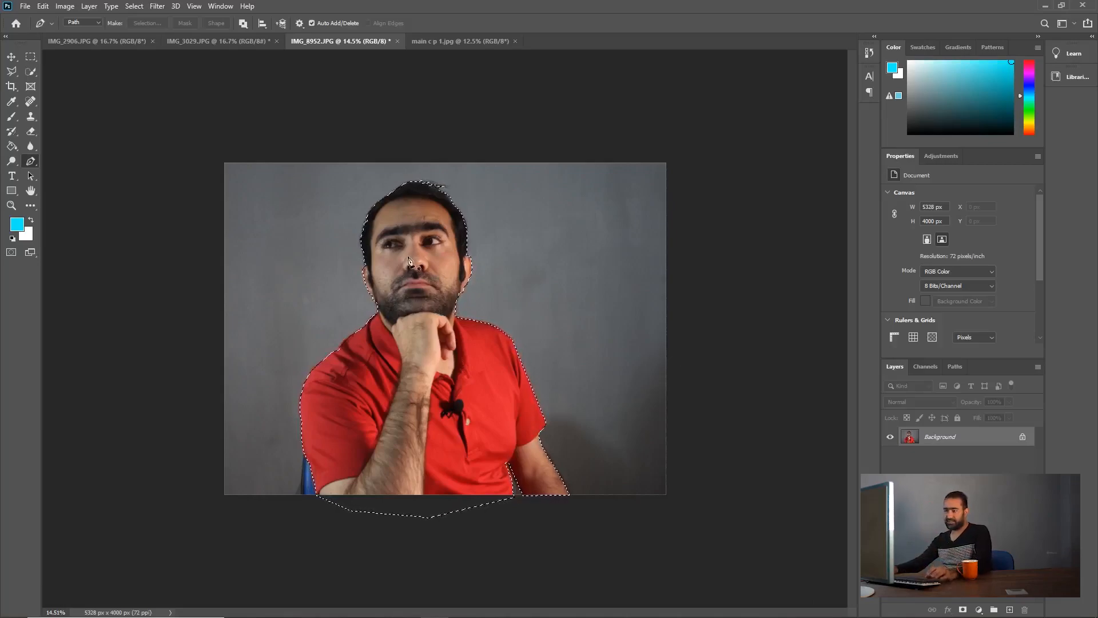
key("ctrl+c")
key("ctrl+v")
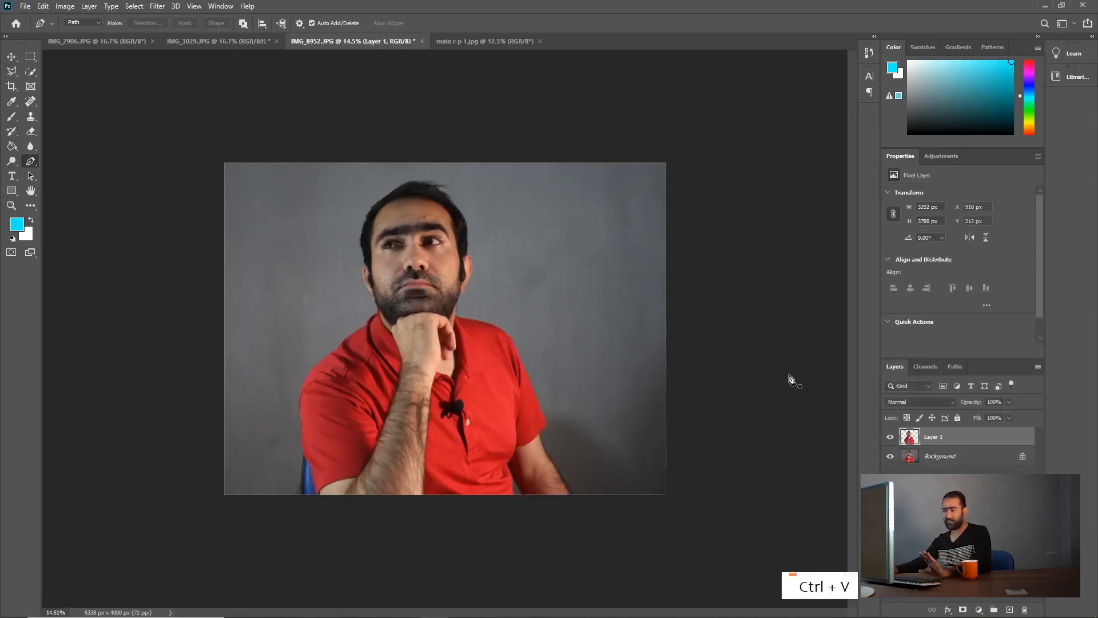
Step: Toggle the Background layer's visibility to compare the cutout with the original, and leave the layer hidden
left_click(891, 457)
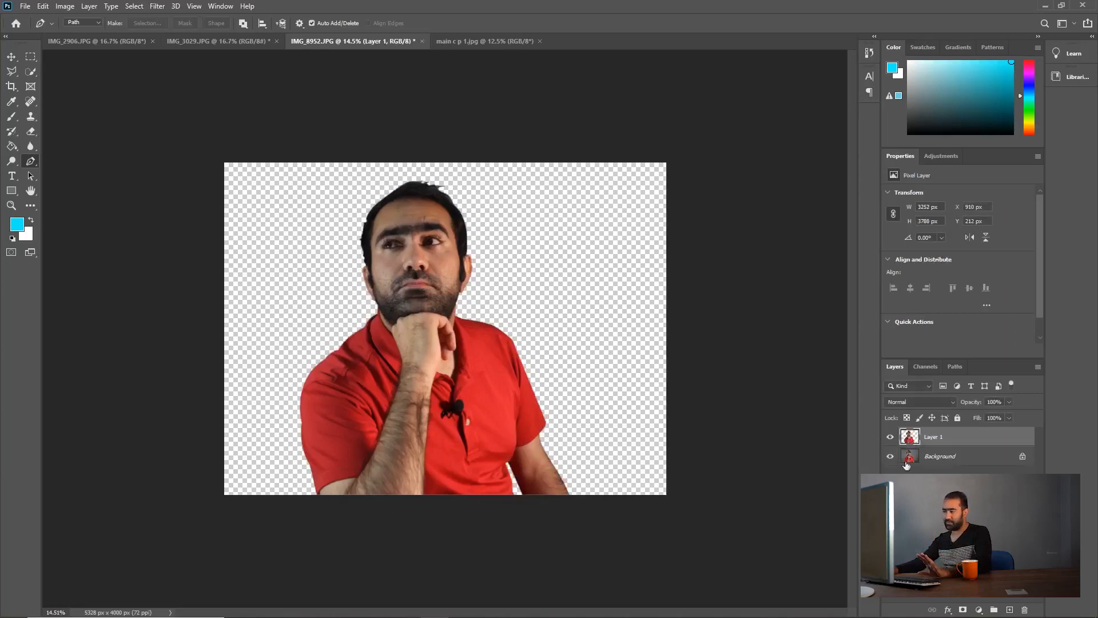
left_click(891, 457)
left_click(914, 460)
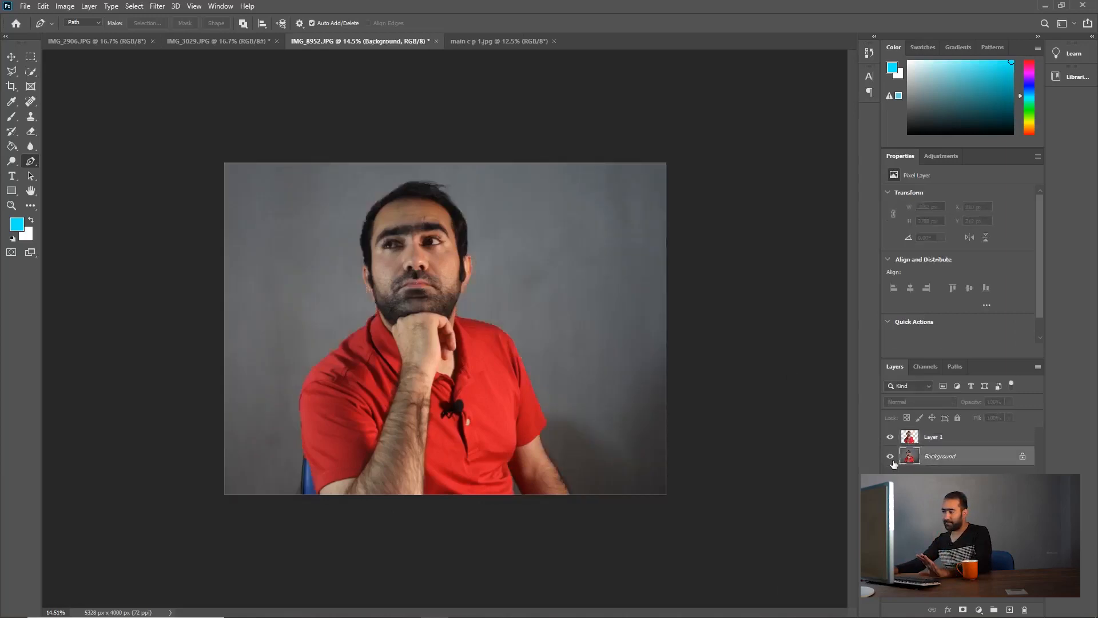
left_click(891, 457)
left_click(890, 458)
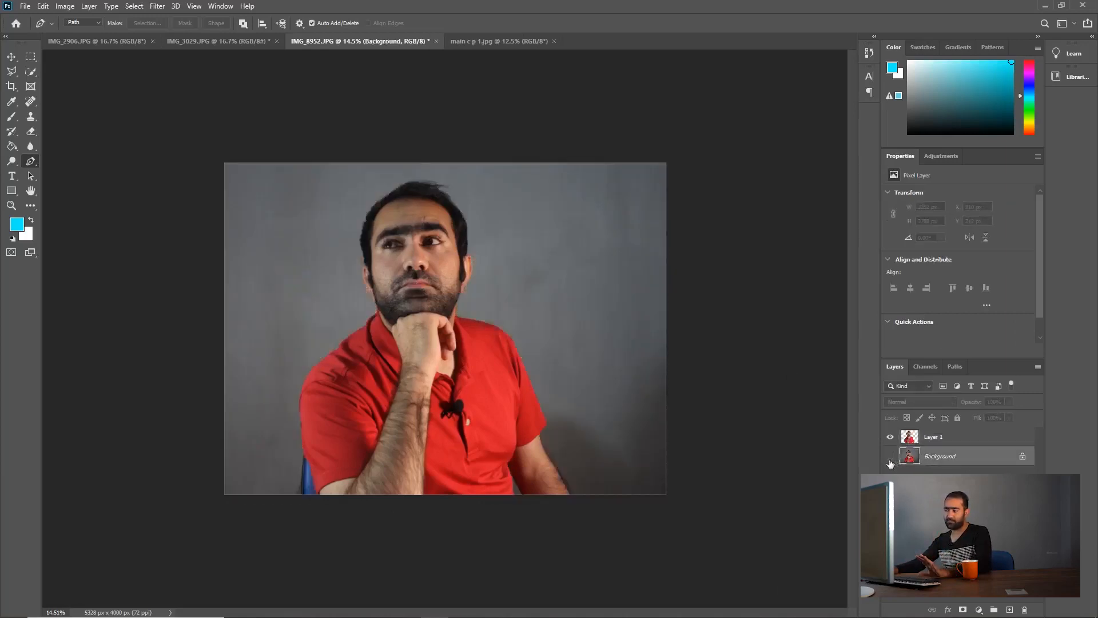
left_click(891, 457)
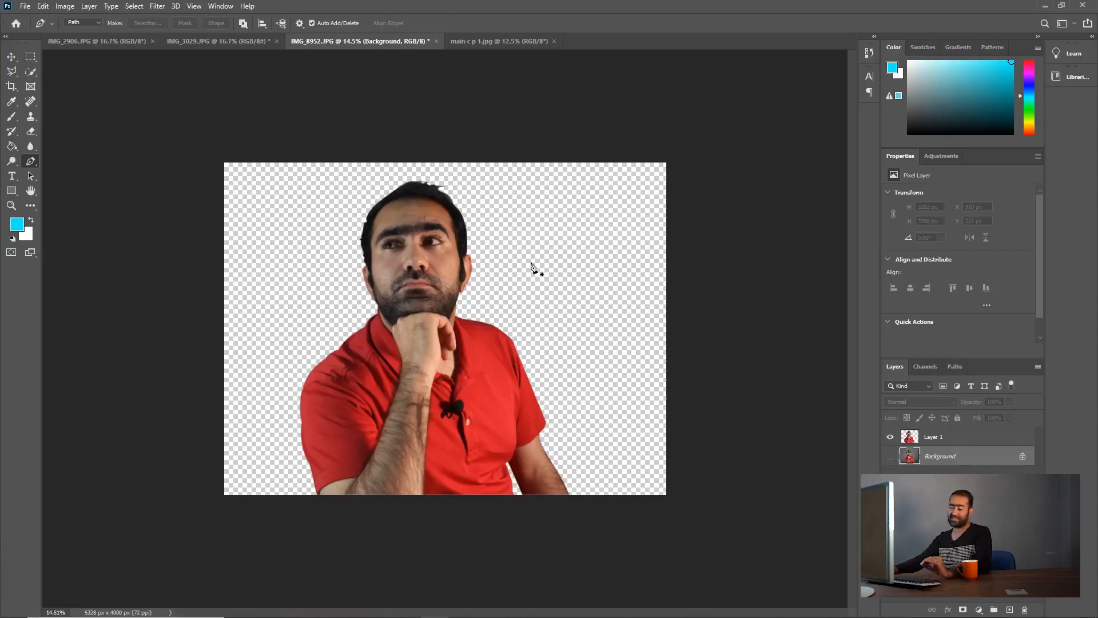
Step: Restore the Background layer's visibility and move the cutout of the man into IMG_3029.JPG, placing it toward the landscape's left side
key("ctrl+z")
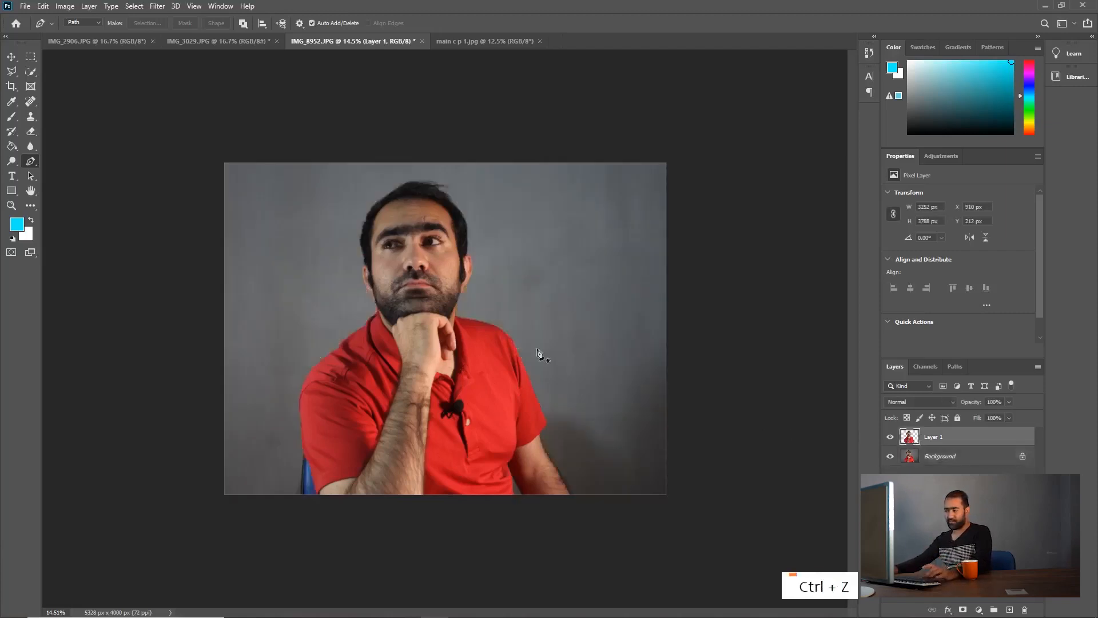
key("v")
left_click_drag(504, 327, 486, 395)
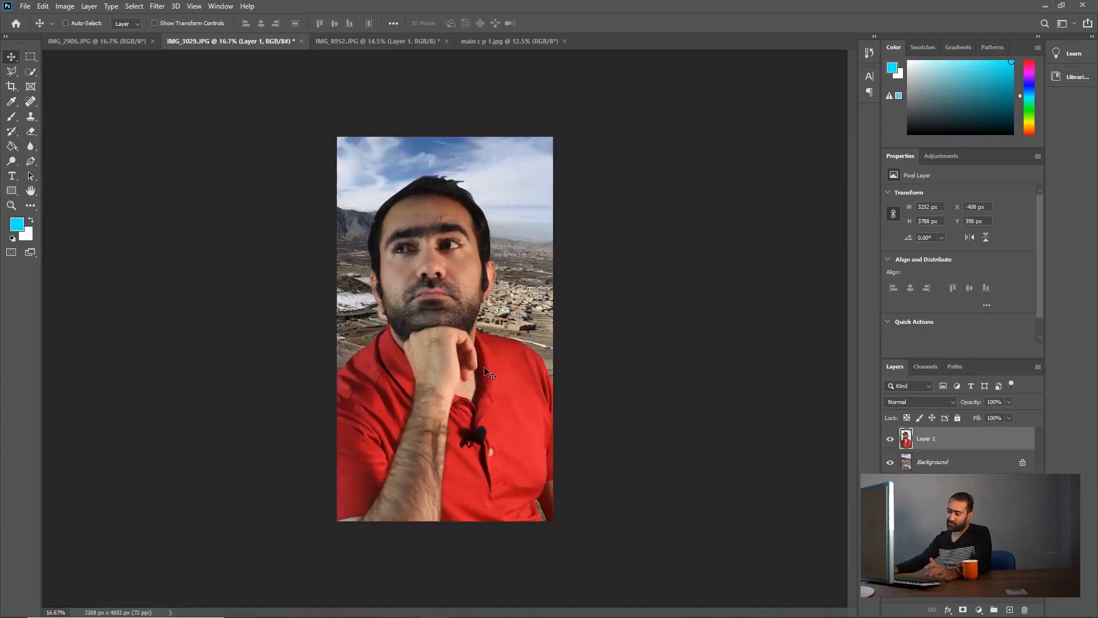
left_click_drag(484, 368, 388, 361)
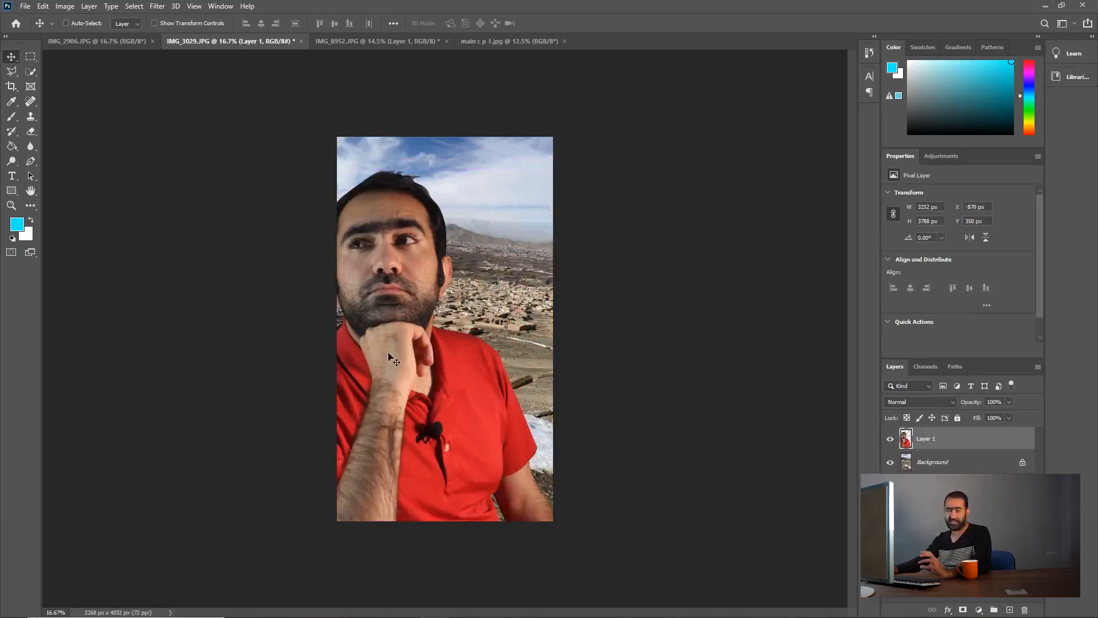
Step: Delete the cutout layer from IMG_3029.JPG and Layer 1 from IMG_8952.JPG, leaving only the Background in each
key("Delete")
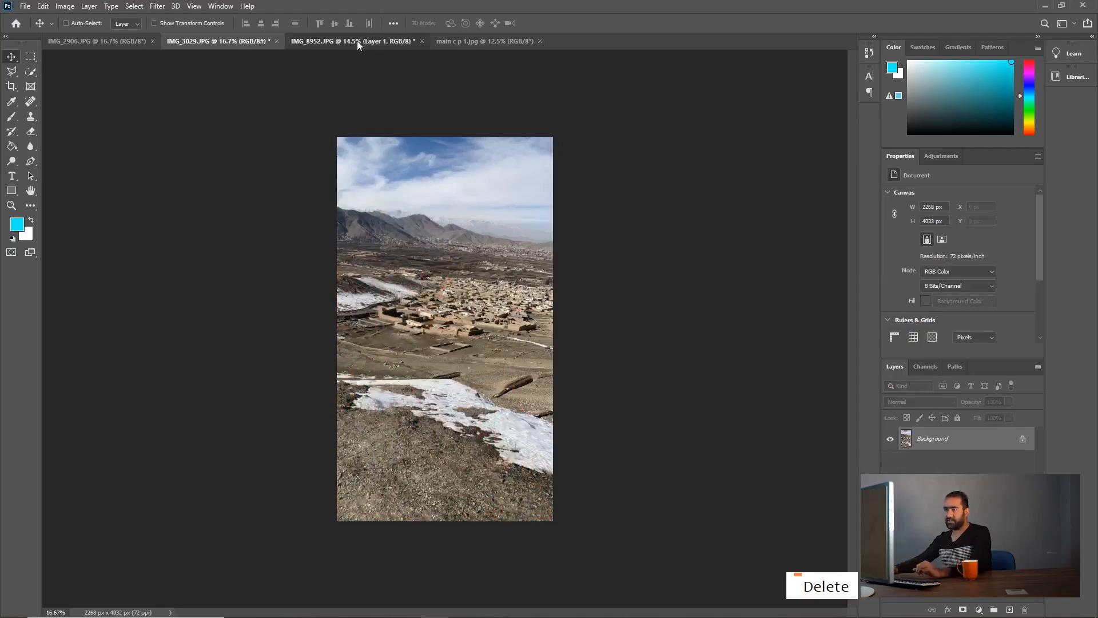
left_click(357, 41)
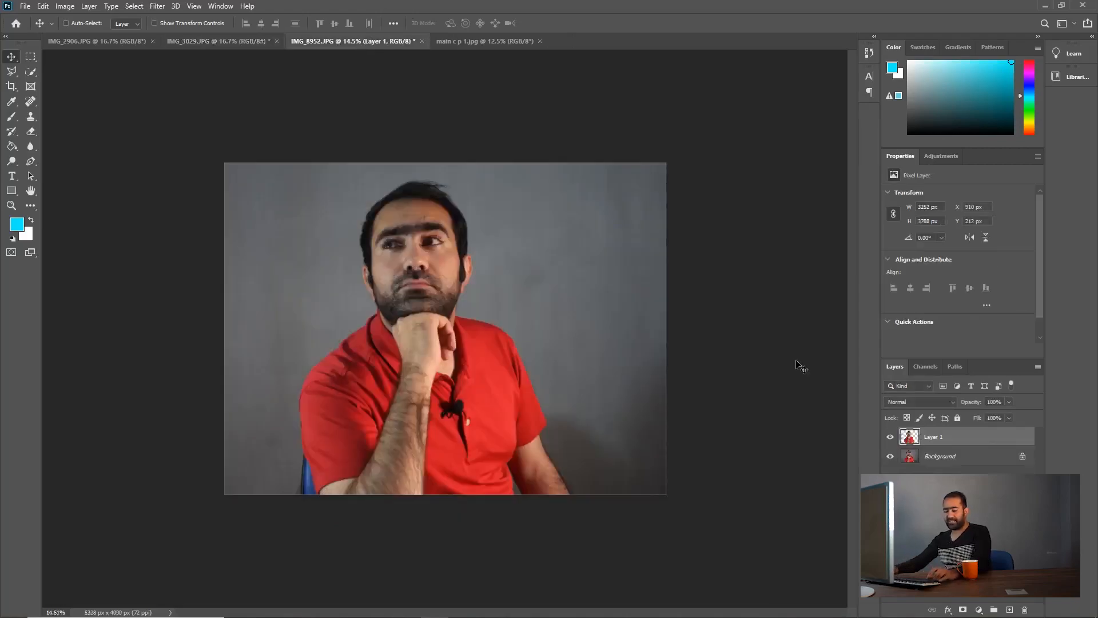
key("ctrl+z")
key("ctrl+z")
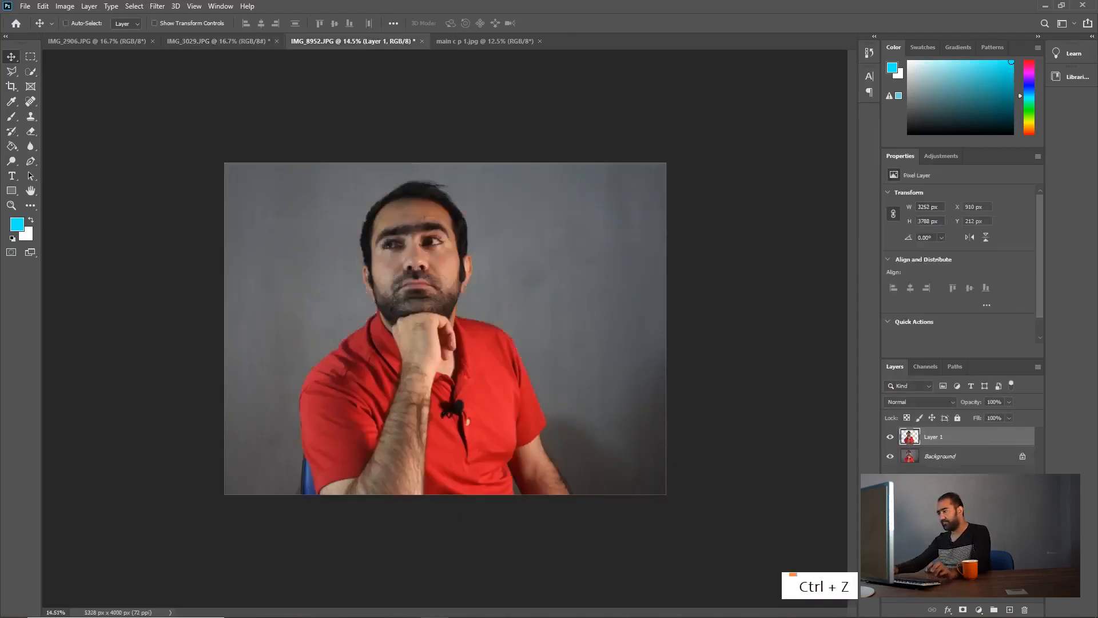
key("Delete")
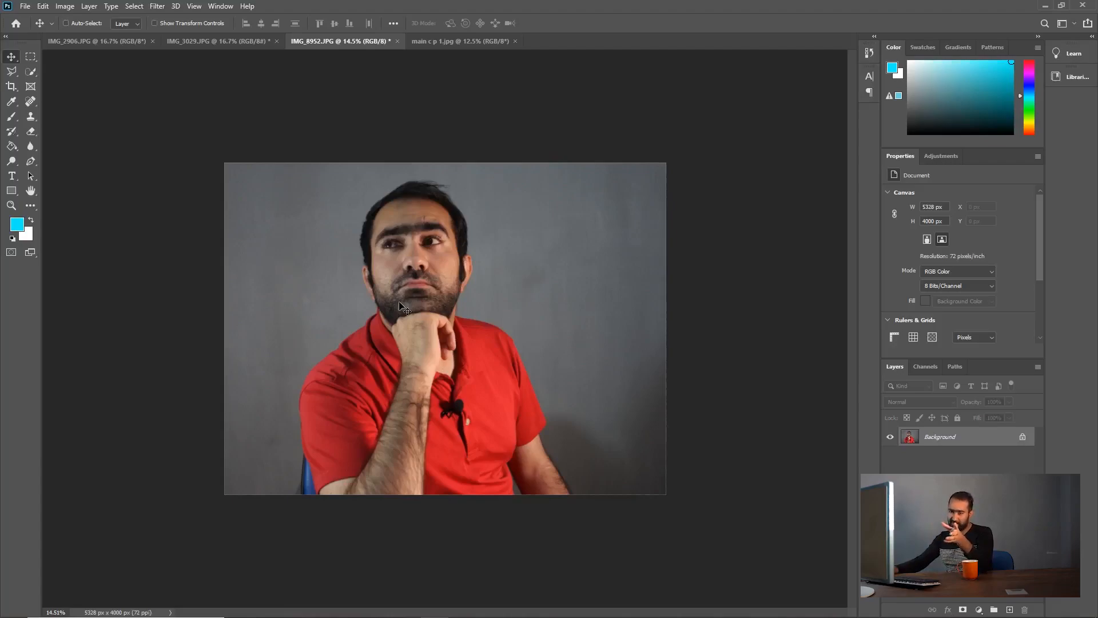
Step: Select the entire gray background with the Magic Wand at tolerance 32, including the shadowed corner, and invert the selection to the man
right_click(33, 67)
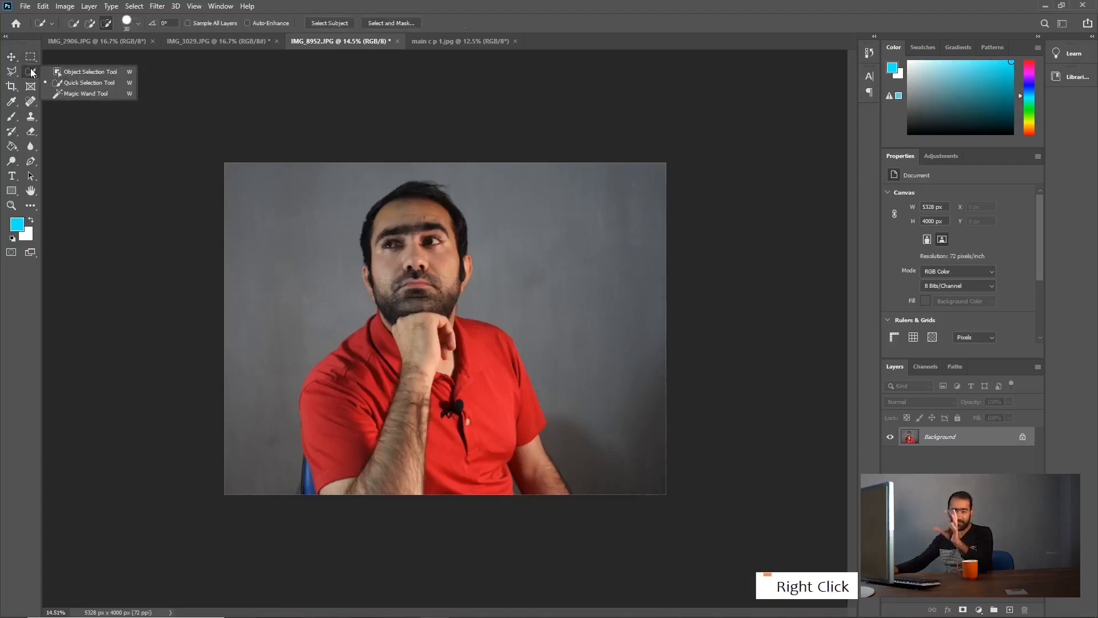
left_click(102, 93)
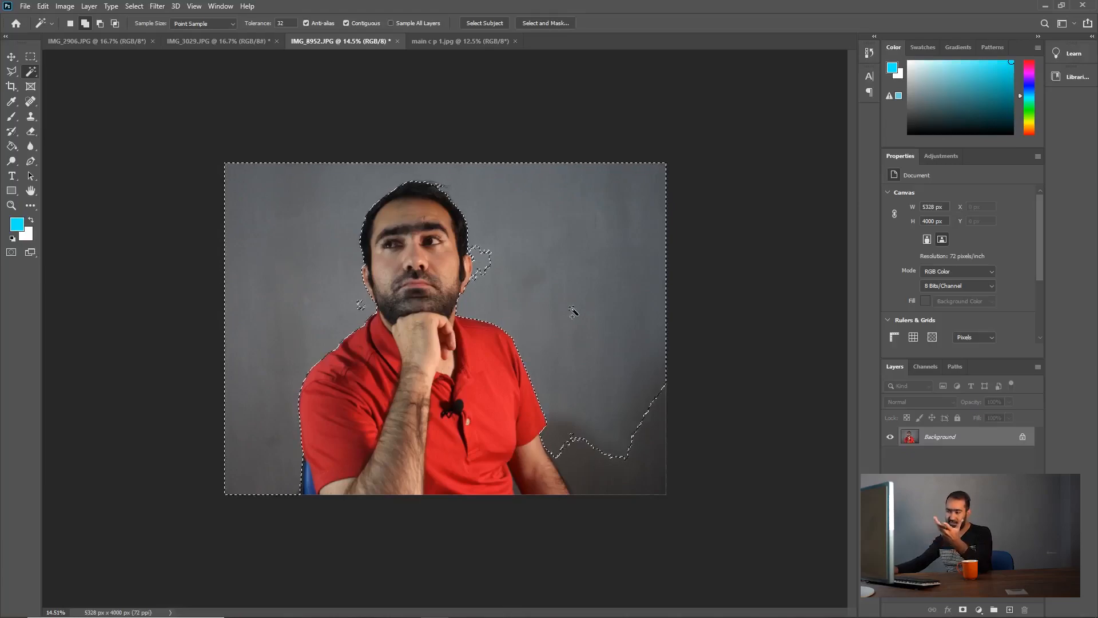
left_click(493, 271, "shift")
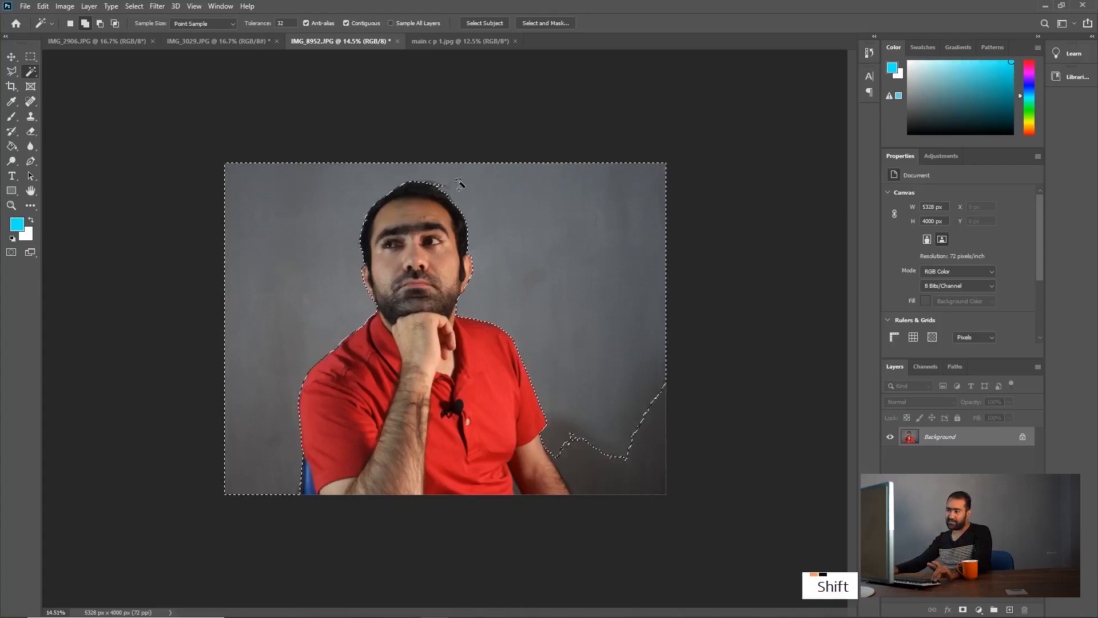
left_click(626, 462, "shift")
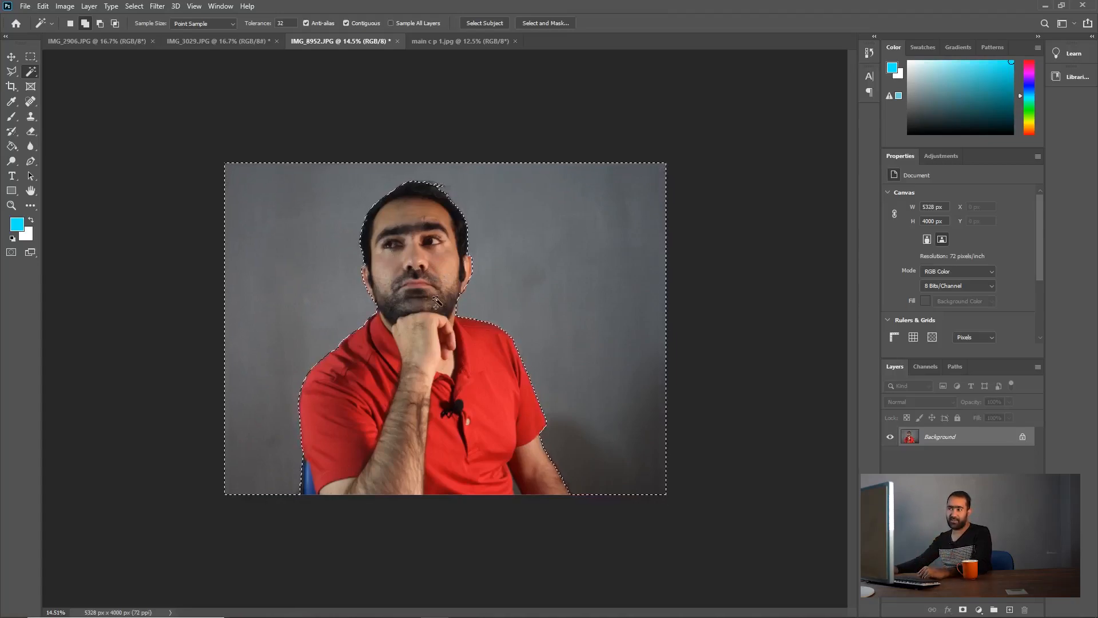
left_click(135, 6)
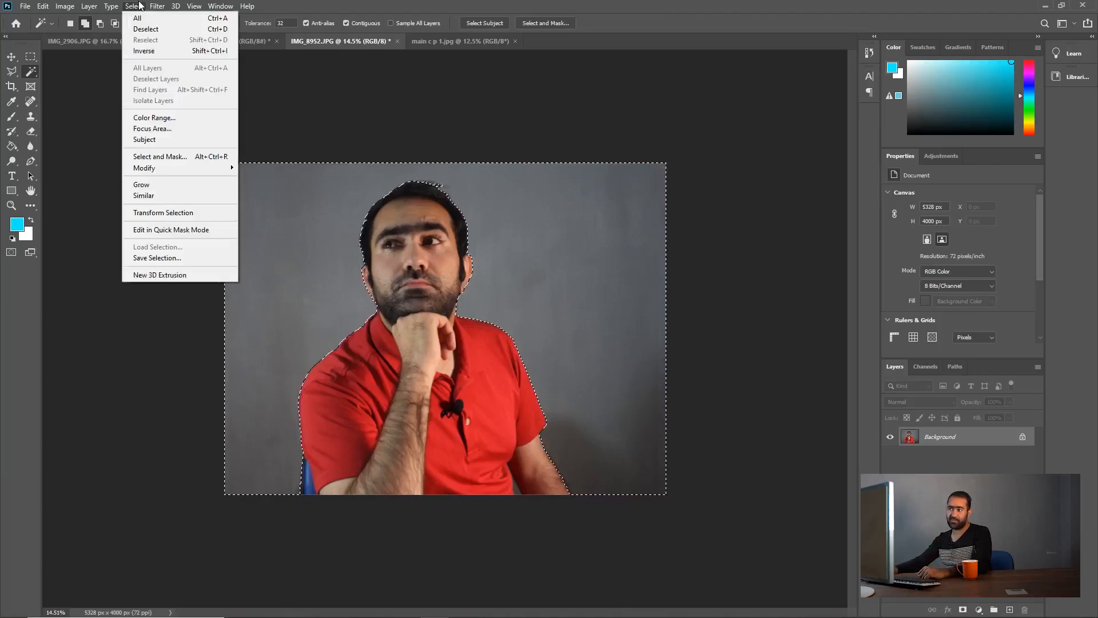
left_click(171, 51)
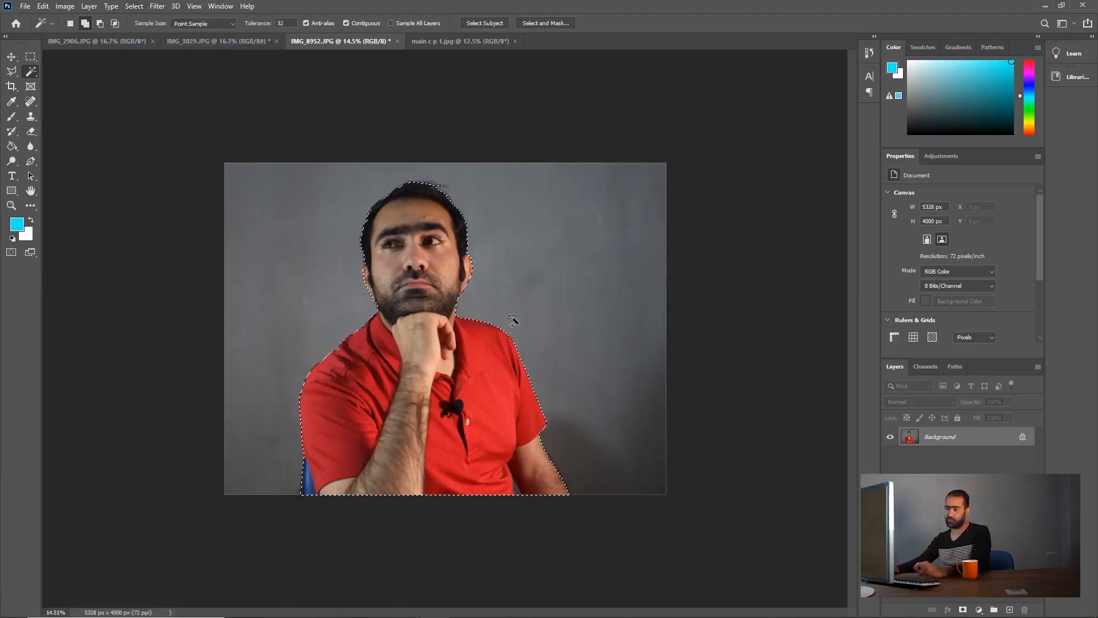
Step: Copy the selected man, paste him into IMG_3029.JPG as a new layer, and reposition the pasted layer
key("ctrl+c")
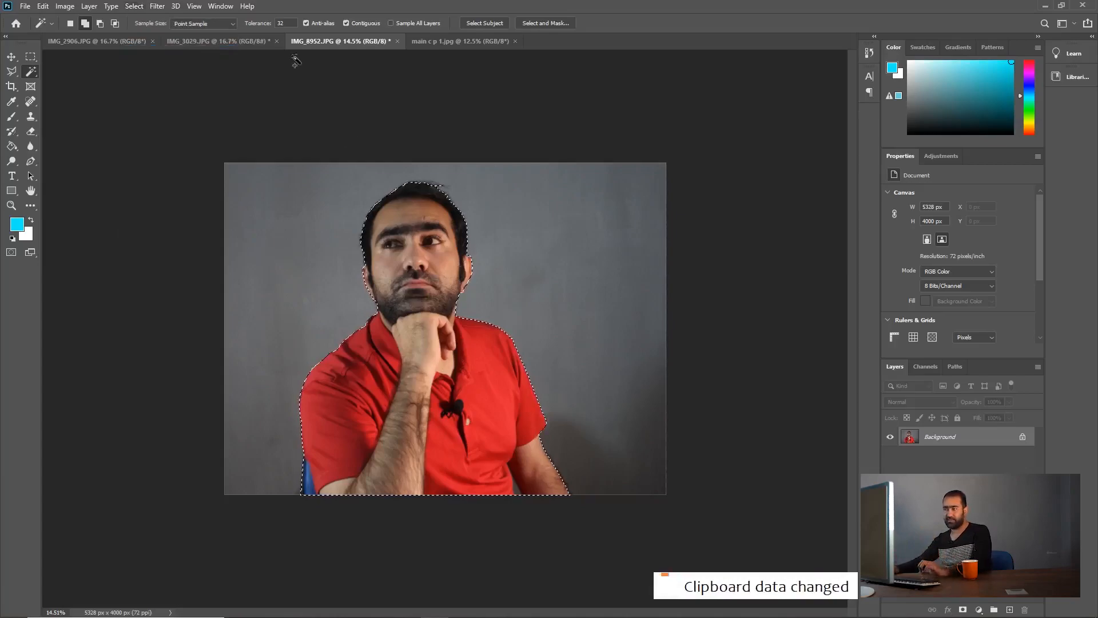
left_click(240, 46)
key("ctrl+v")
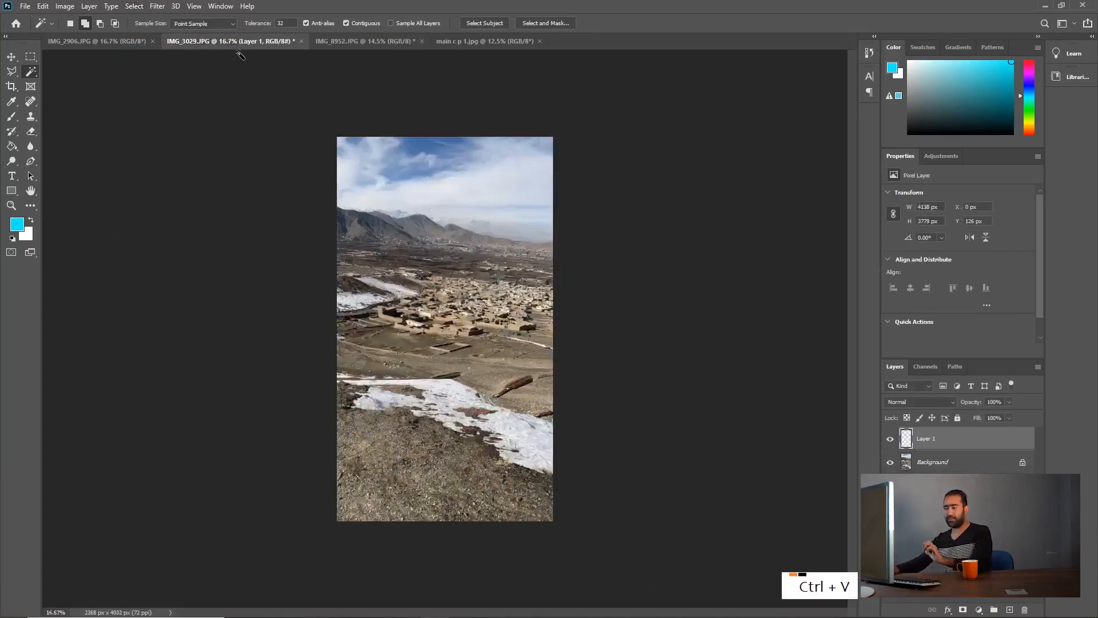
key("v")
left_click_drag(491, 363, 420, 375)
Step: Undo the paste in IMG_3029.JPG and clear the selection in IMG_8952.JPG
key("ctrl+z")
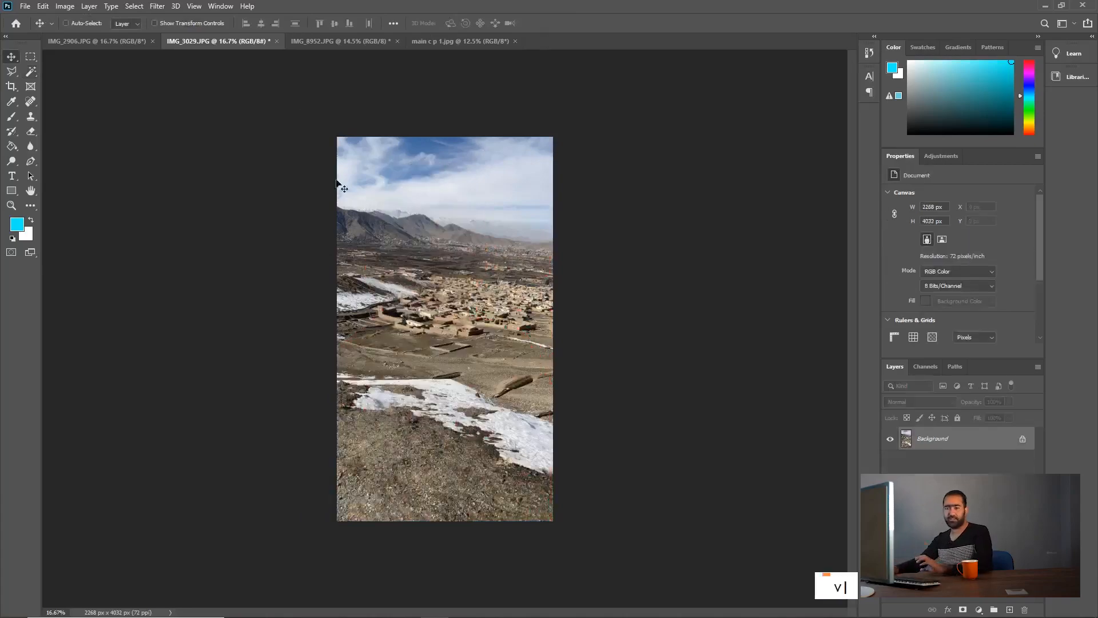
left_click(356, 39)
key("ctrl+d")
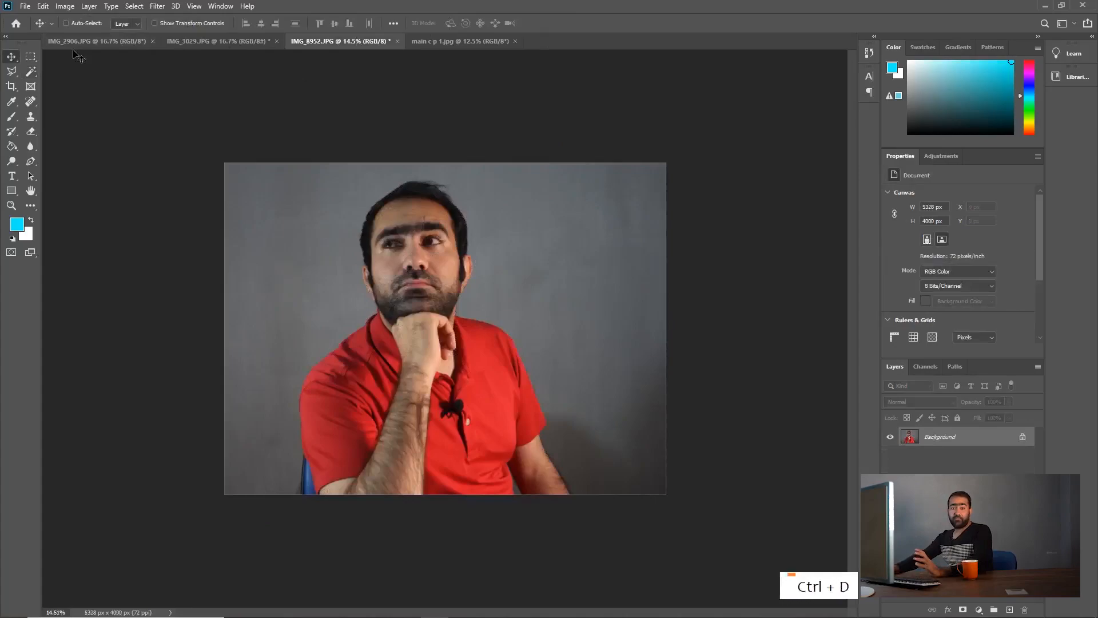
Step: Select the man's head, red shirt and both arms with the Quick Selection Tool at brush size 30
right_click(33, 78)
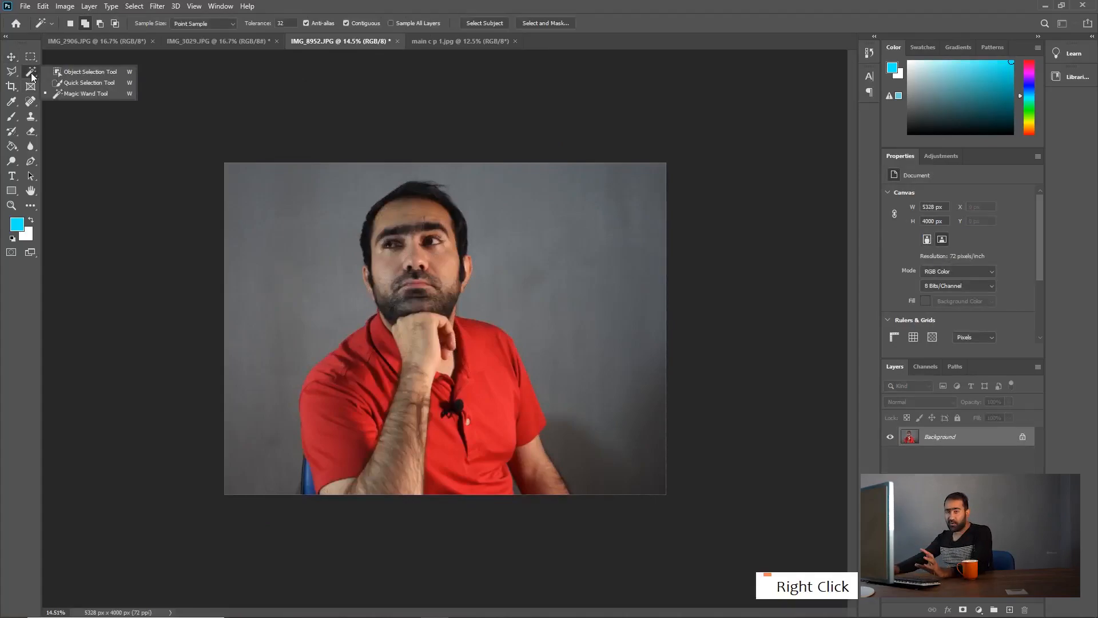
left_click(77, 82)
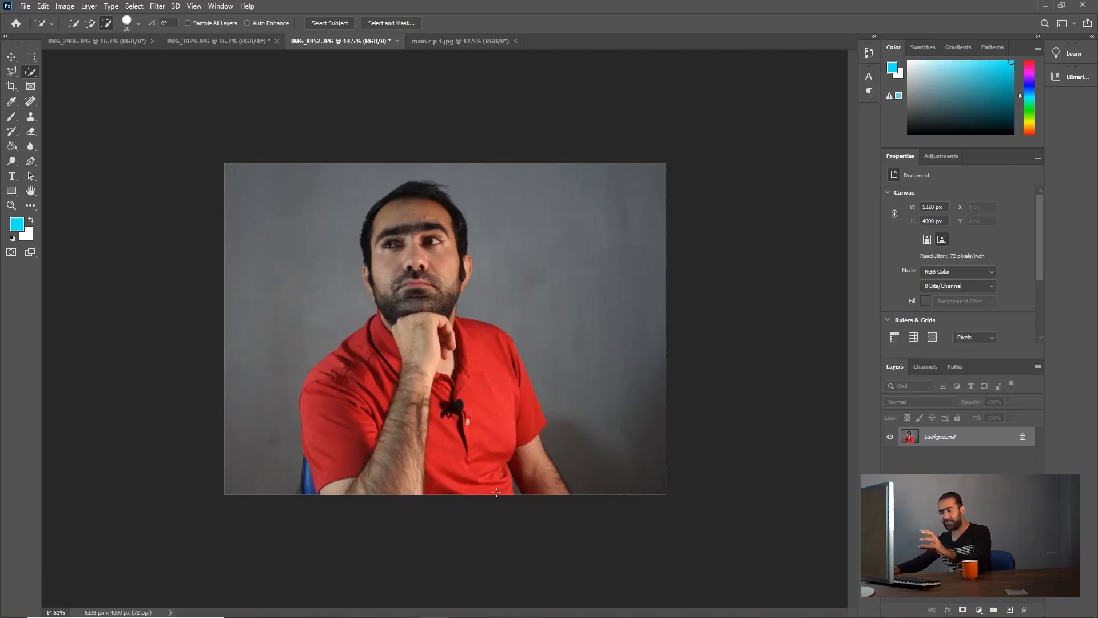
left_click_drag(497, 485, 466, 380)
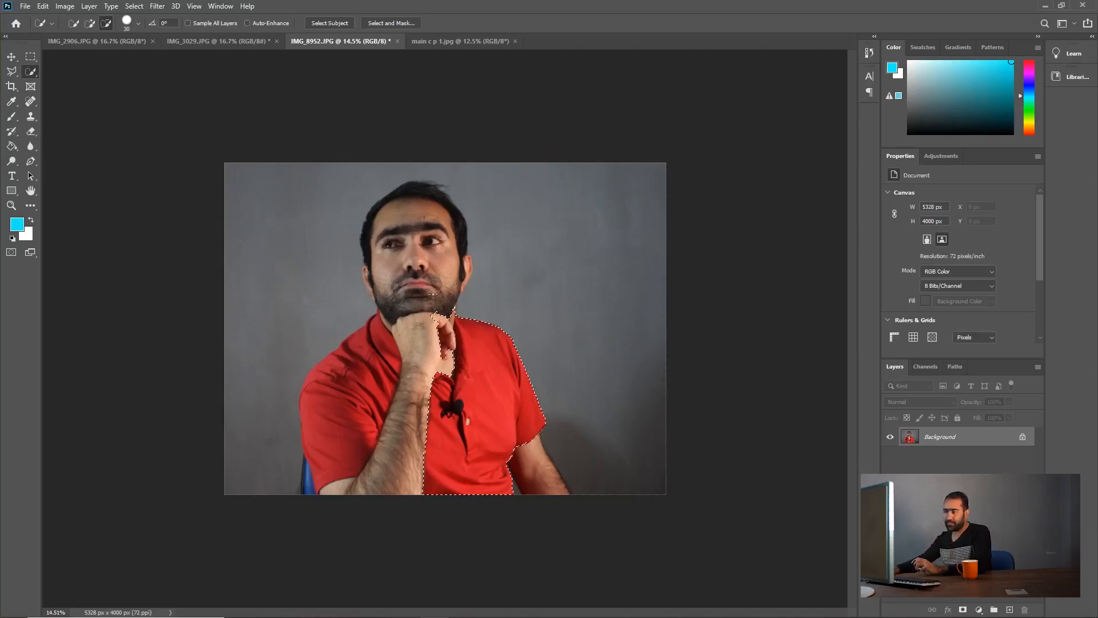
mouse_move(437, 241)
left_mouse_down()
mouse_move(426, 229)
mouse_move(414, 331)
left_mouse_up()
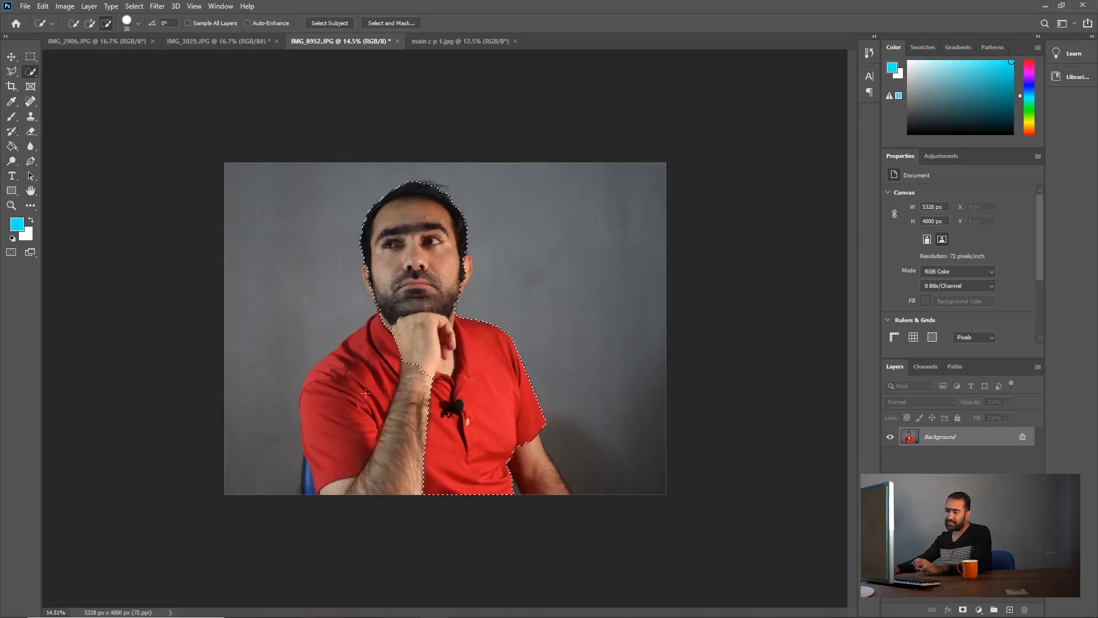
left_click_drag(365, 392, 339, 421)
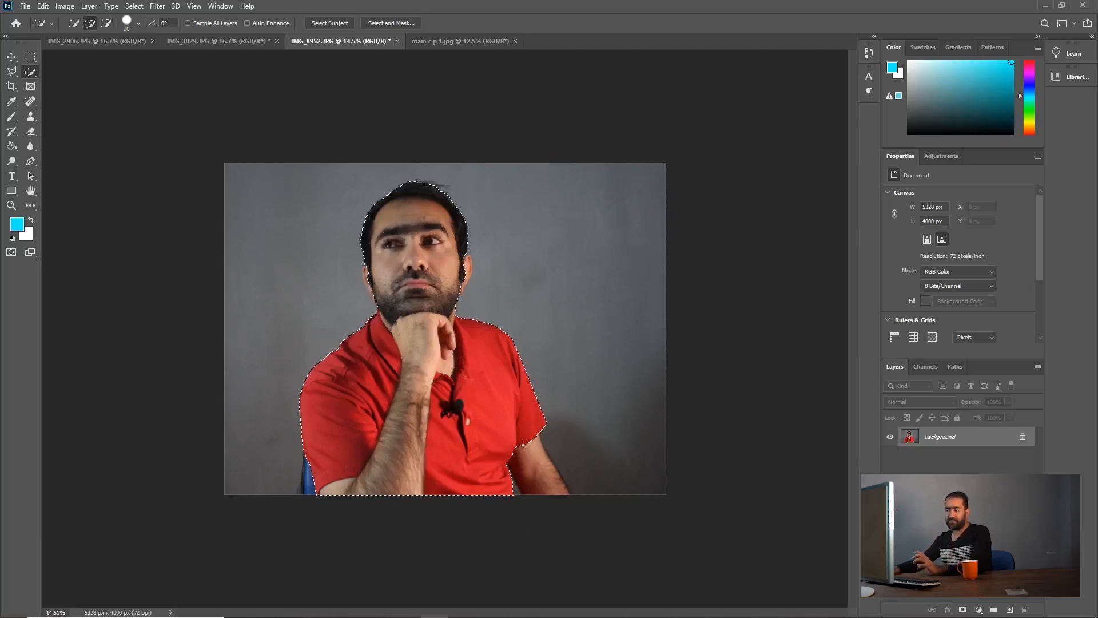
left_click_drag(548, 446, 539, 485)
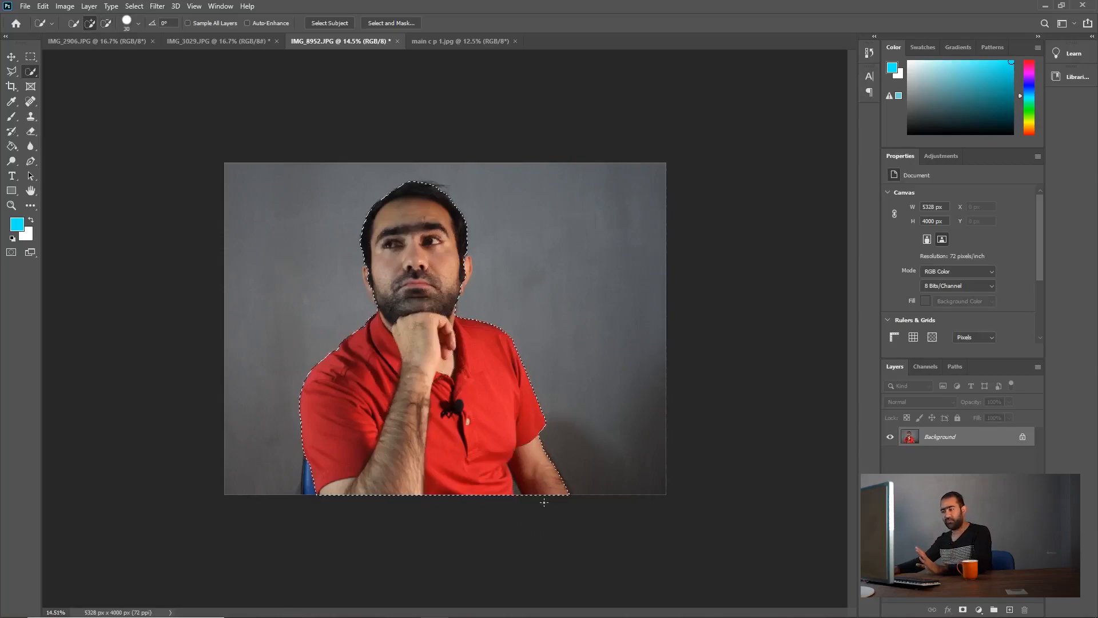
Step: Clear the Quick Selection outline from the portrait
key("ctrl+d")
right_click(449, 268)
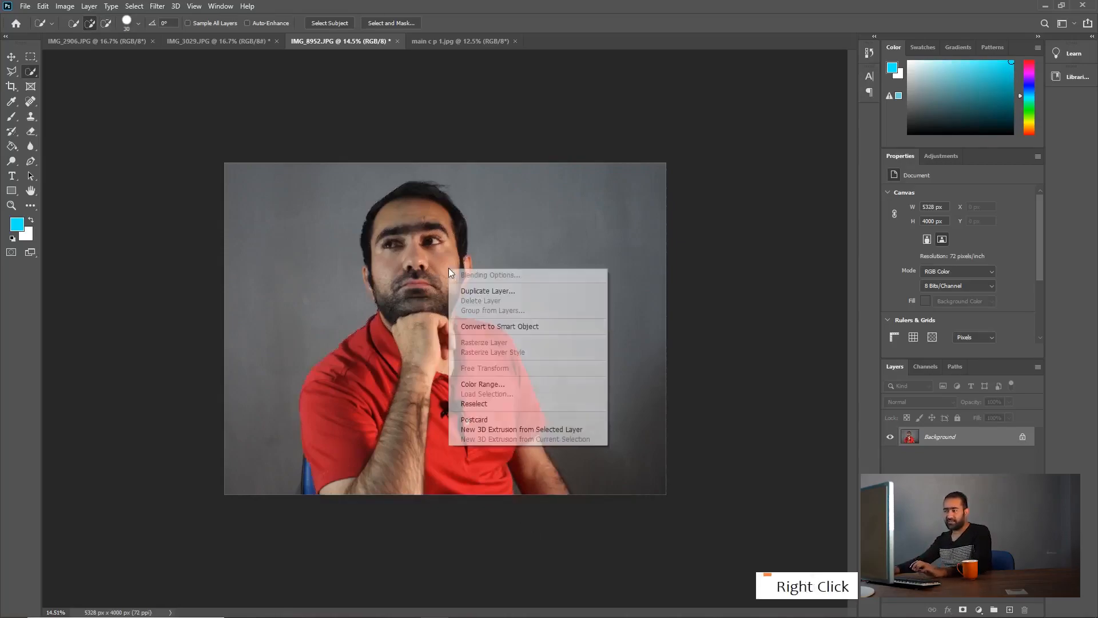
left_click(528, 46)
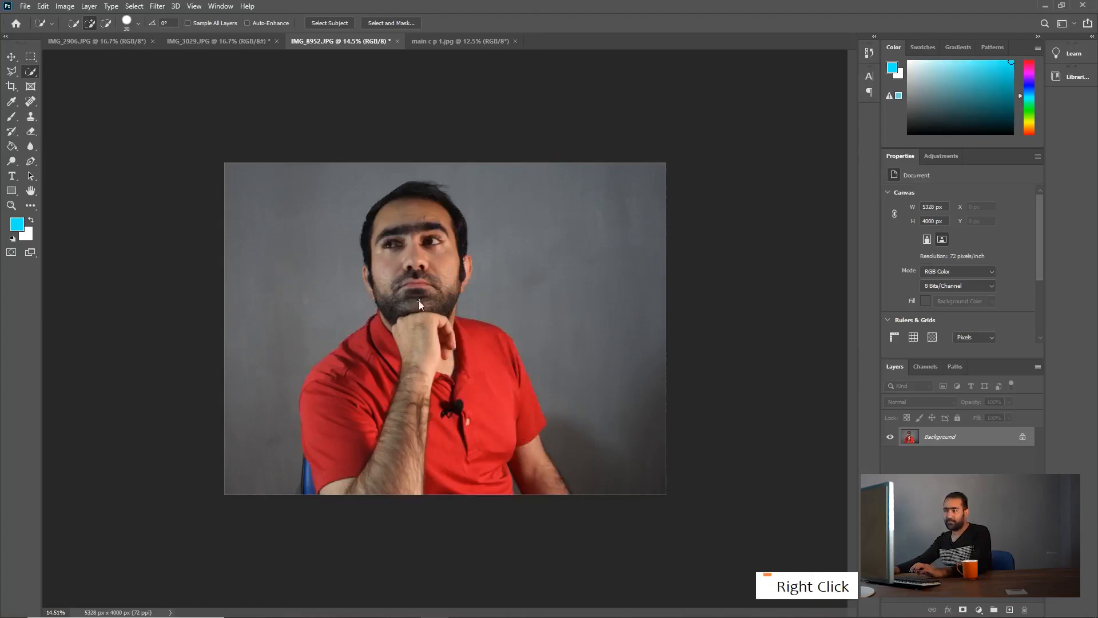
key("ctrl+z")
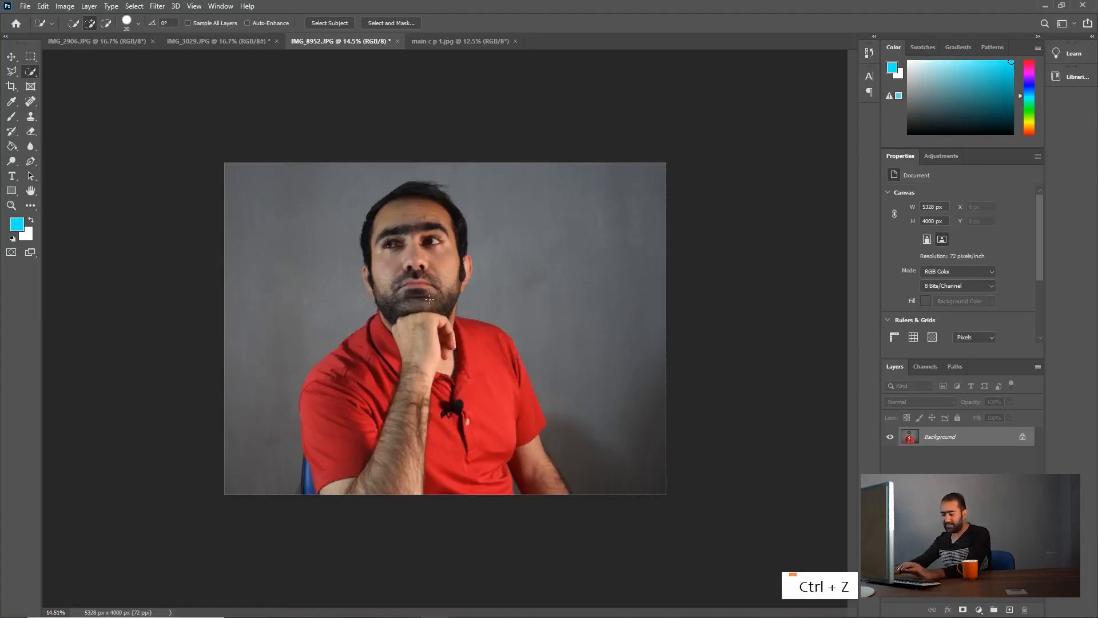
Step: Set the Quick Selection brush size to 200 and select the man's head, red shirt and both arms
key("bracketright")
key("bracketright")
key("bracketright")
key("bracketright")
key("bracketright")
key("bracketright")
key("bracketright")
key("bracketright")
key("bracketright")
key("bracketright")
key("bracketright")
key("bracketright")
key("bracketright")
key("bracketright")
key("bracketright")
key("bracketright")
key("bracketright")
key("bracketright")
key("bracketright")
key("bracketright")
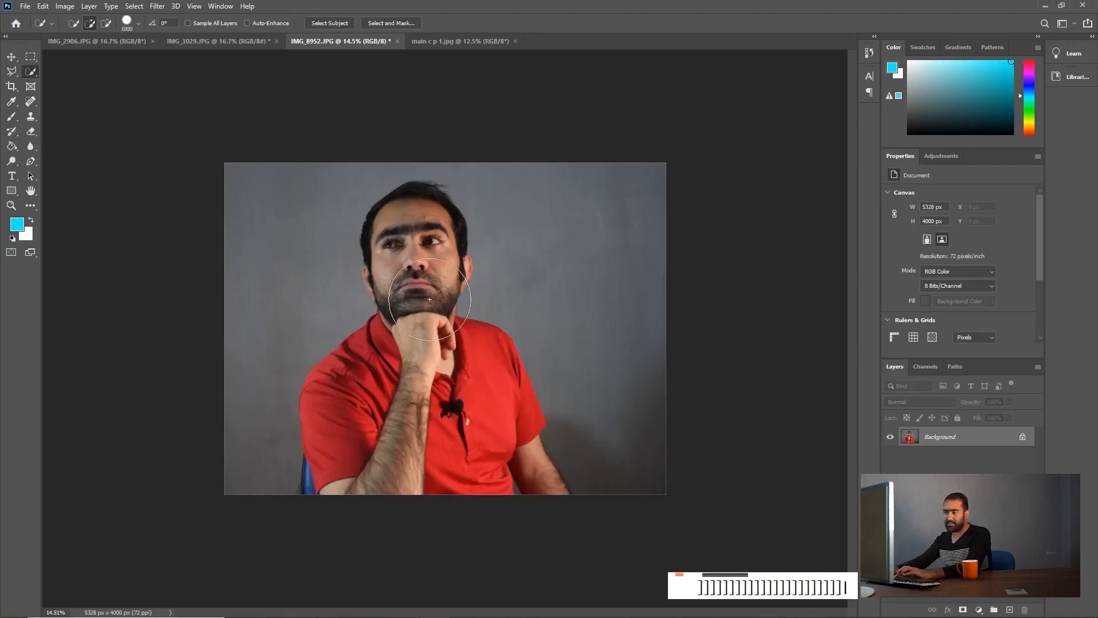
key("BackSpace")
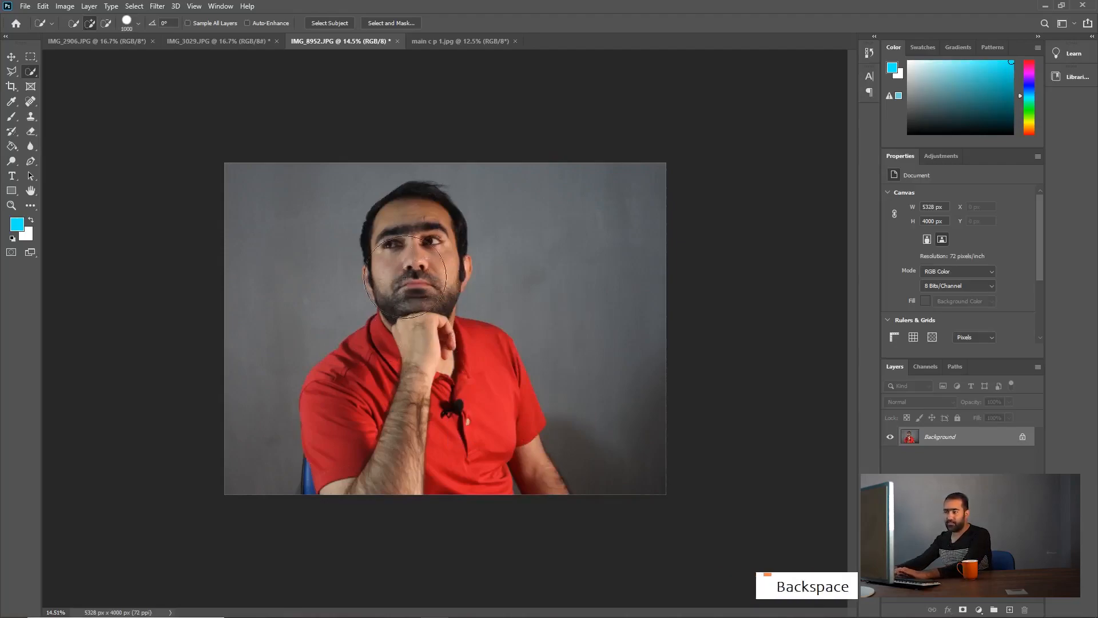
key("bracketleft")
key("bracketleft")
key("bracketleft")
key("bracketleft")
key("bracketleft")
key("bracketleft")
key("bracketleft")
key("bracketleft")
key("bracketleft")
key("bracketleft")
key("bracketleft")
key("bracketleft")
key("bracketleft")
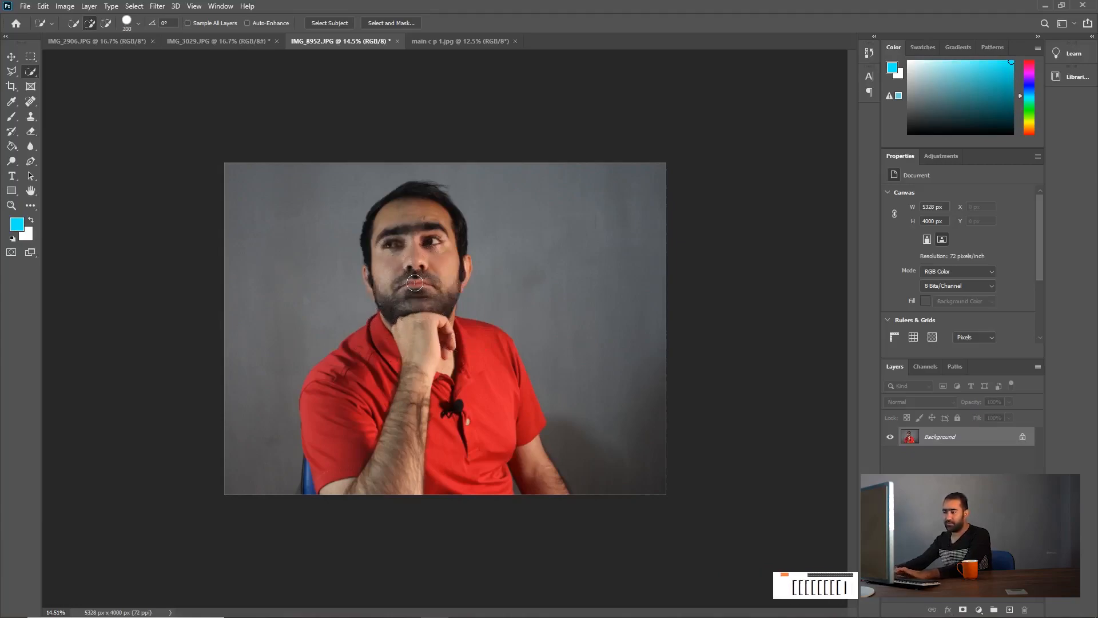
key("BackSpace")
mouse_move(437, 485)
left_mouse_down()
mouse_move(422, 381)
mouse_move(422, 216)
left_mouse_up()
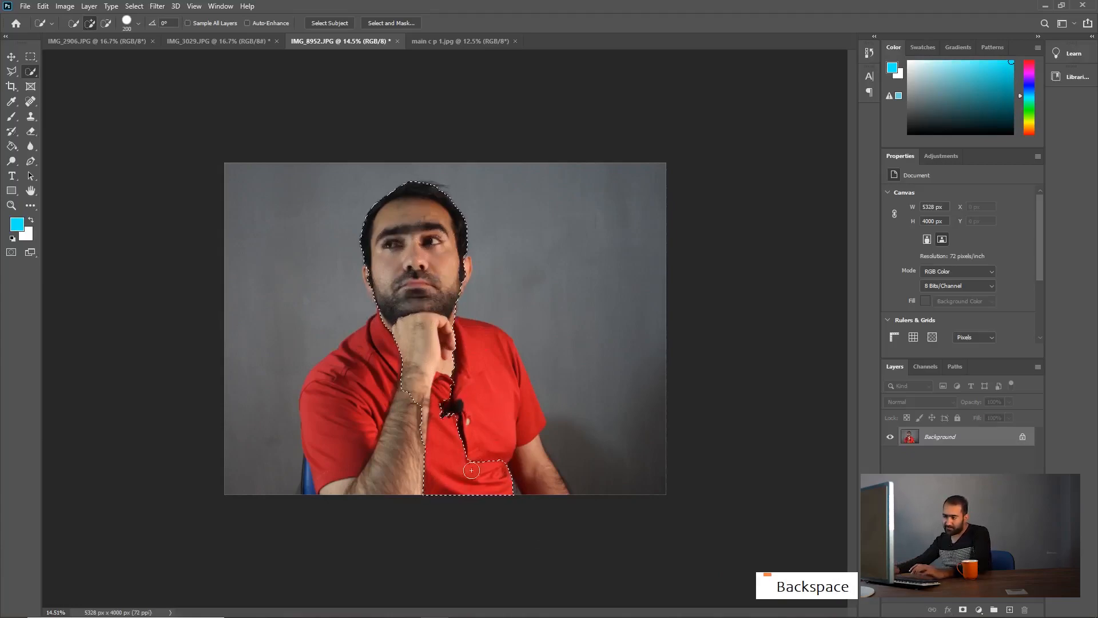
mouse_move(473, 468)
left_mouse_down()
mouse_move(485, 371)
mouse_move(434, 389)
mouse_move(390, 441)
mouse_move(370, 490)
mouse_move(371, 367)
left_mouse_up()
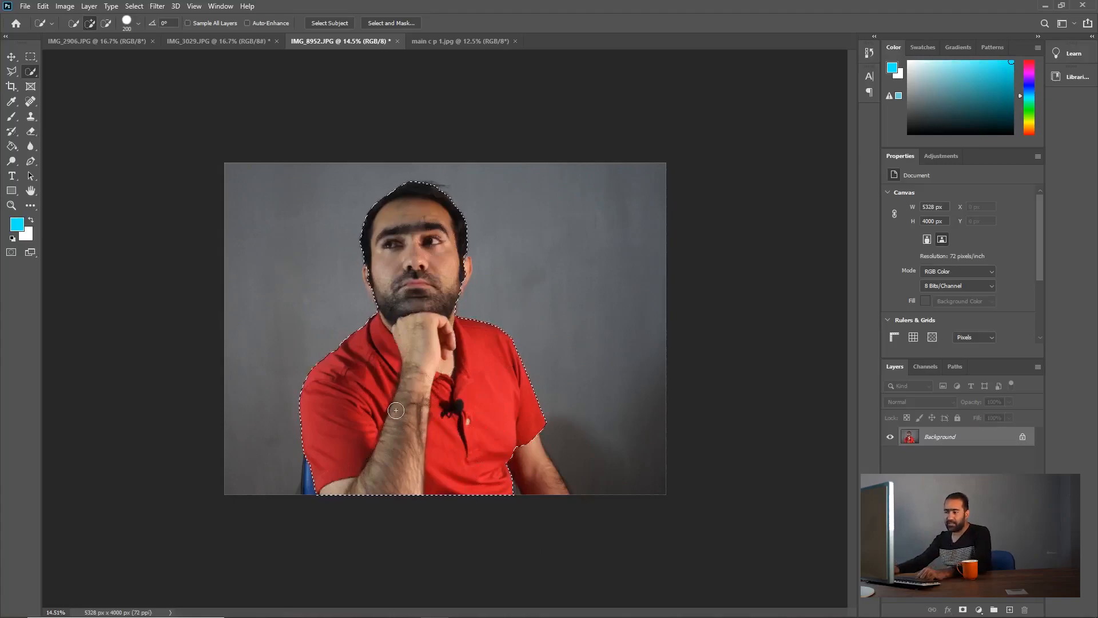
left_click_drag(527, 445, 544, 507)
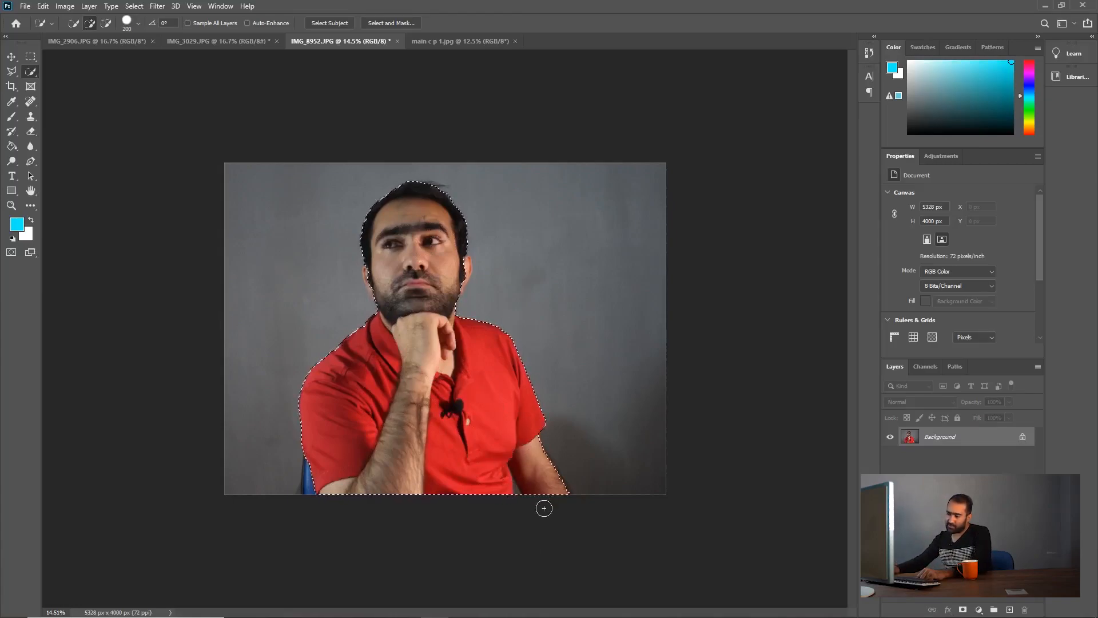
Step: Reduce the Quick Selection brush size to 100 for the narrow gap between the red shirt and the arm
scroll(507, 500, "up", 5, "alt")
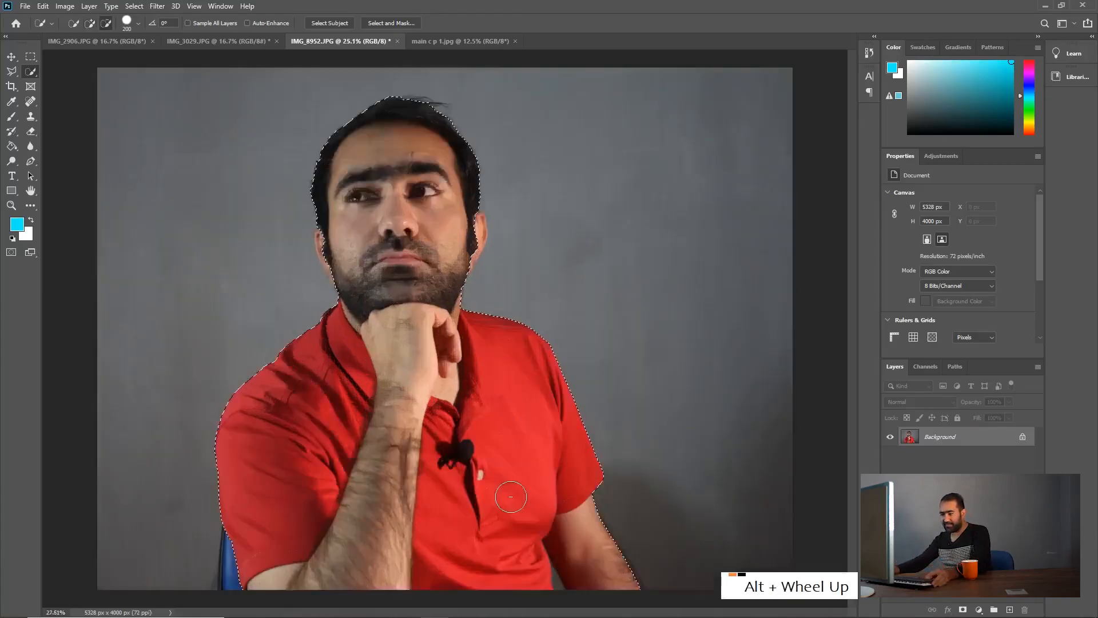
left_click_drag(612, 582, 490, 392)
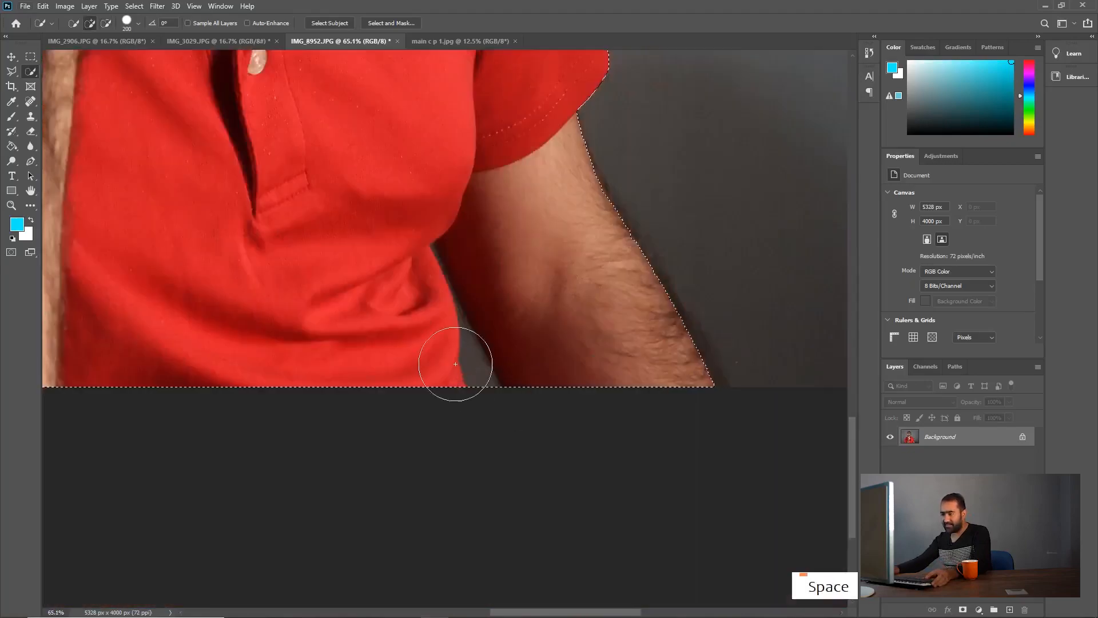
scroll(463, 381, "up", 2, "alt")
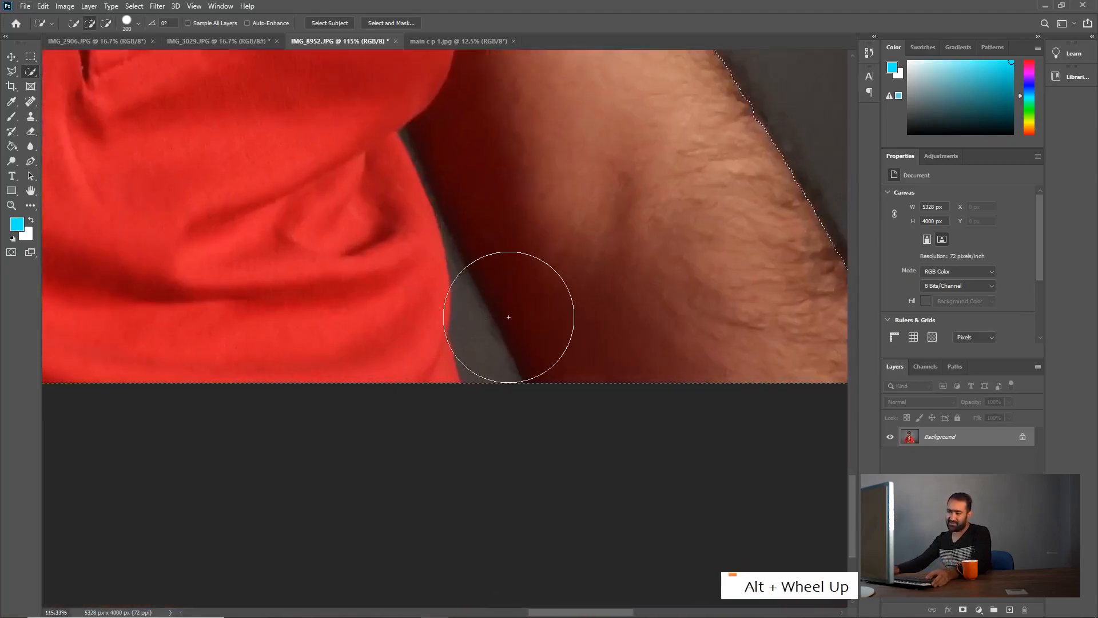
key("bracketleft")
key("bracketleft")
key("bracketleft")
key("bracketleft")
key("bracketleft")
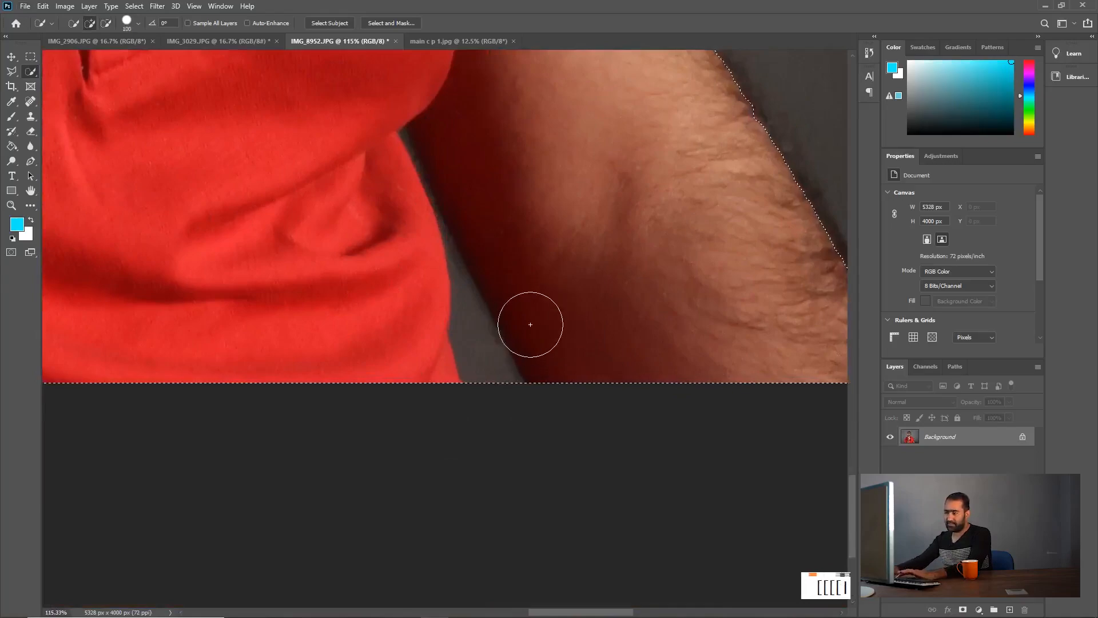
key("BackSpace")
key("BackSpace")
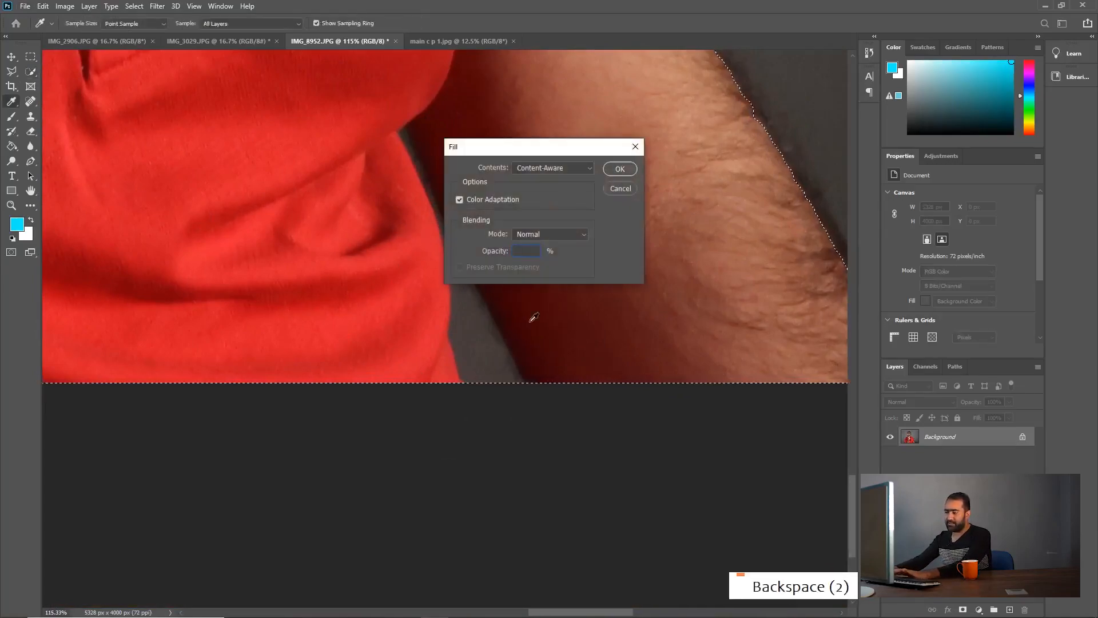
left_click(620, 193)
left_click(539, 233)
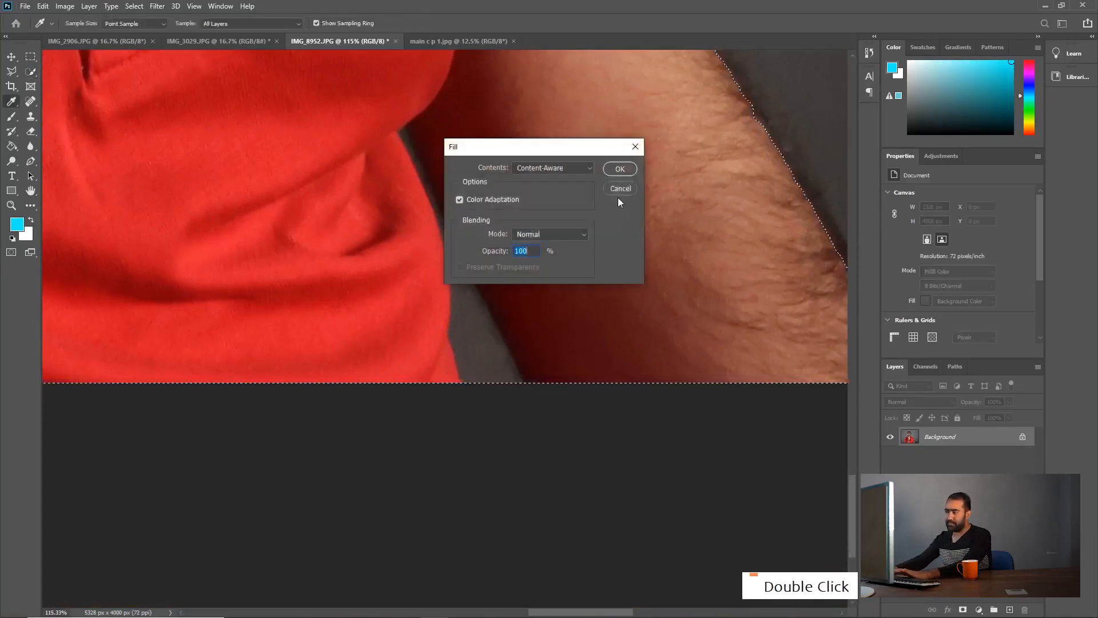
left_click(619, 191)
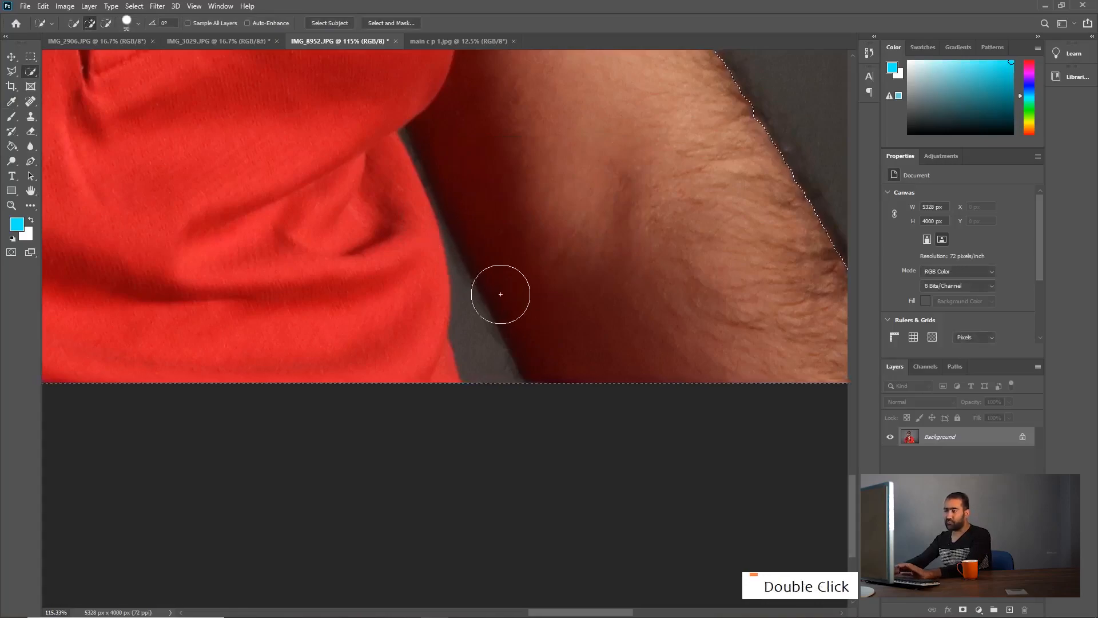
Step: Try to subtract the grey gap between the shirt and the arm from the selection at brush size 80, and undo it
key("bracketleft")
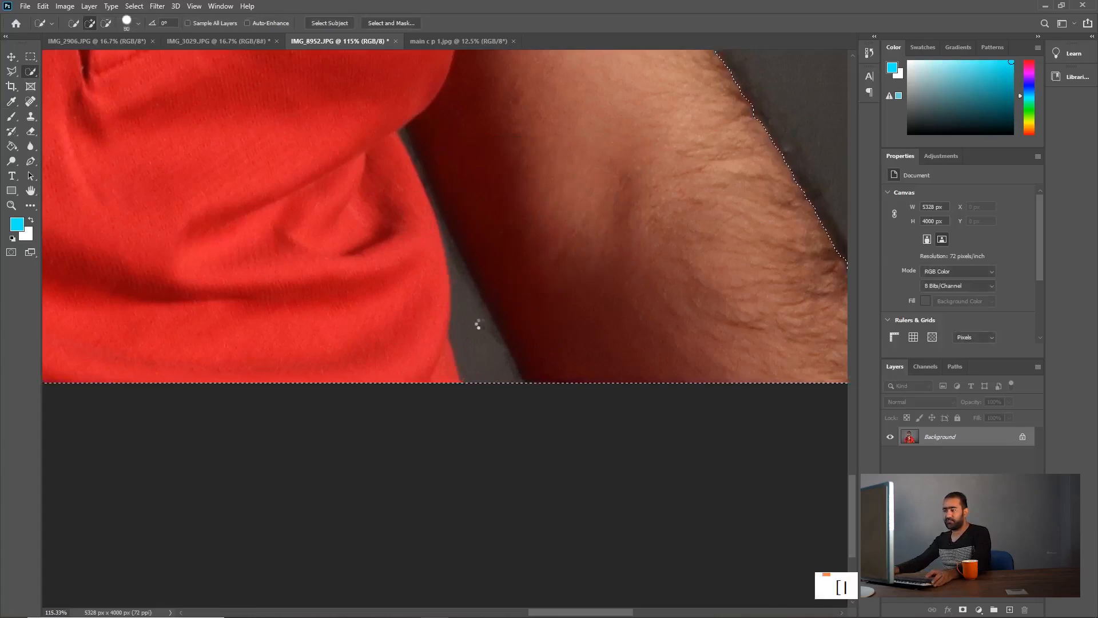
key("bracketleft")
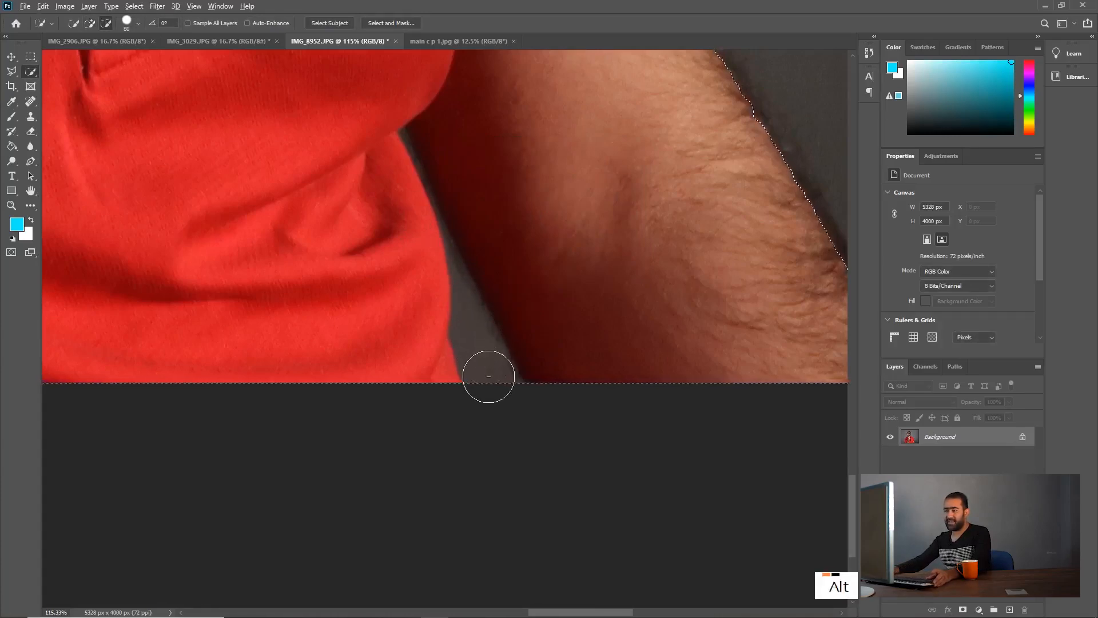
left_click(470, 321, "alt")
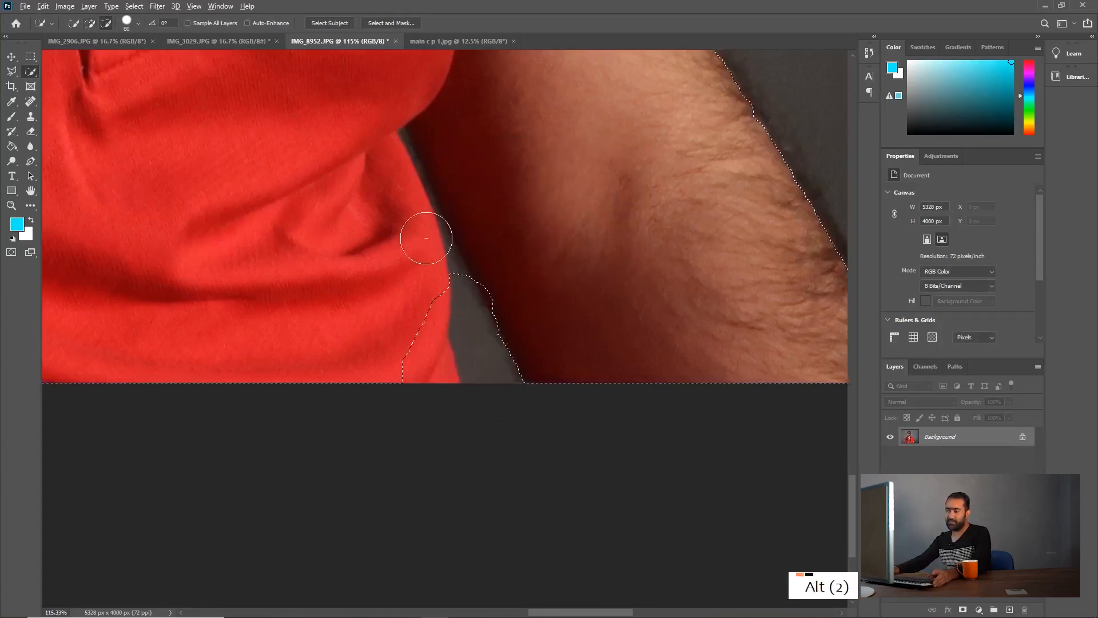
scroll(444, 240, "down", 1)
scroll(441, 245, "down", 5)
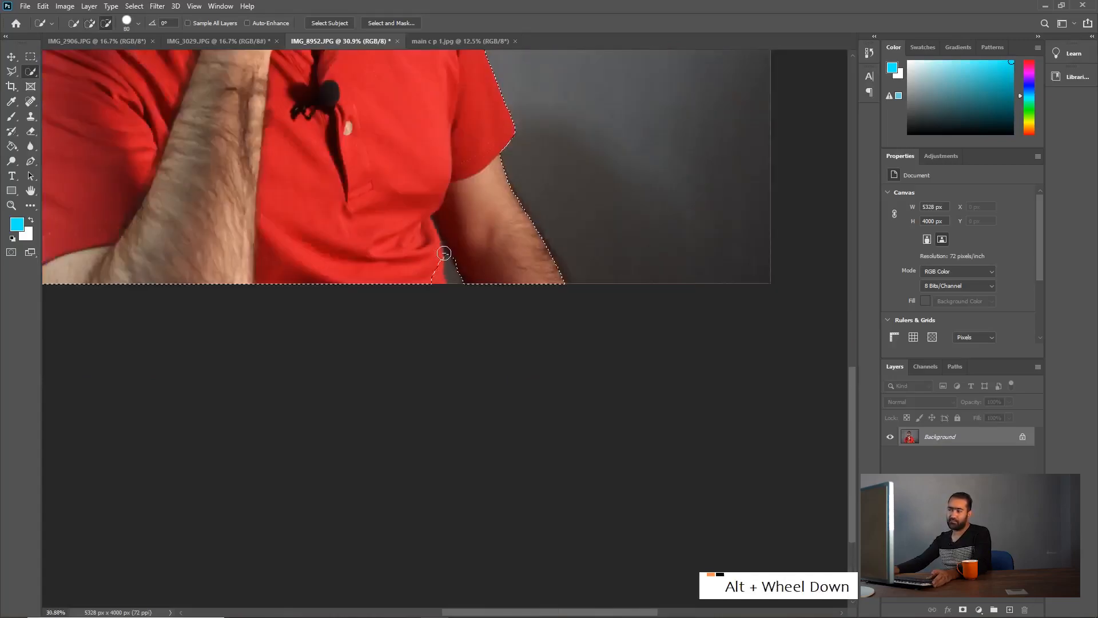
key("ctrl+z")
key("space")
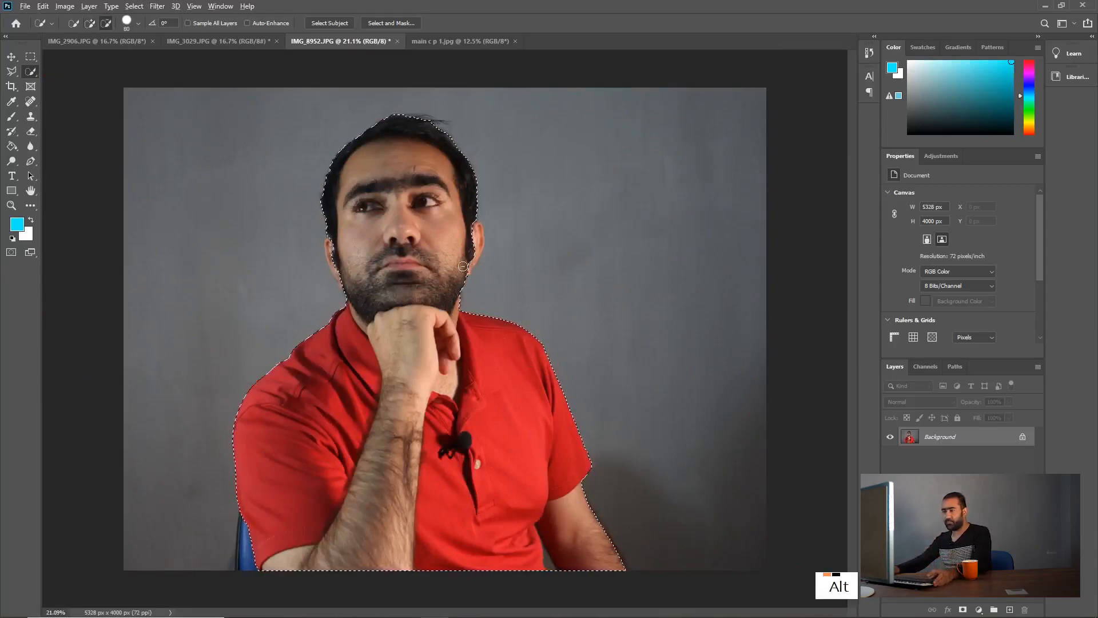
Step: Copy the selected man onto a new layer and switch the Background layer's visibility off and back on
scroll(85, 82, "down", 1)
right_click(29, 73)
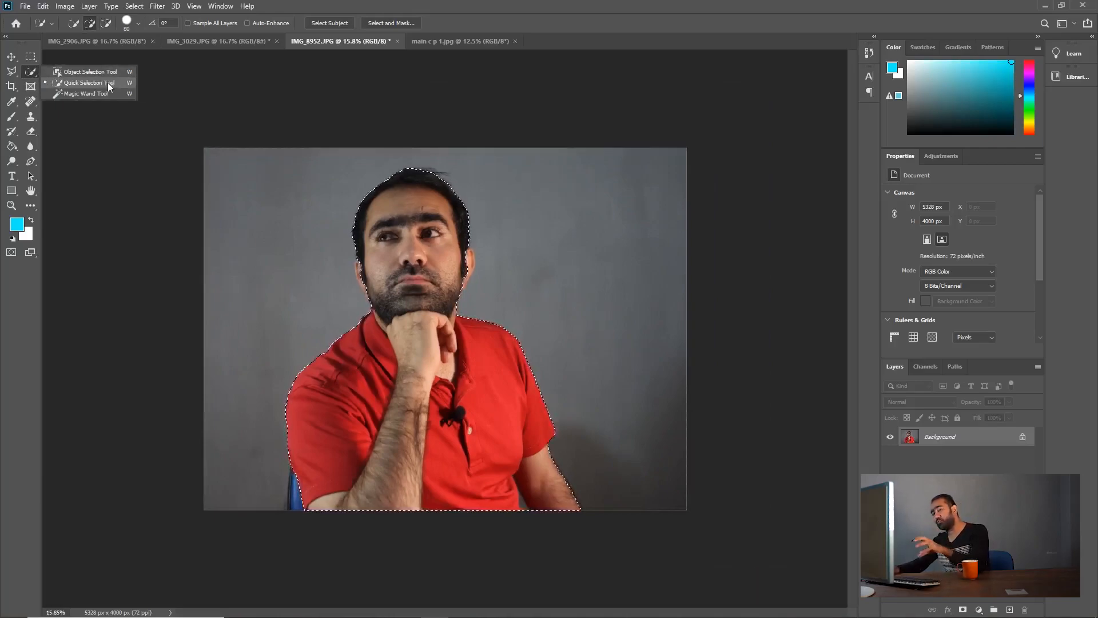
key("ctrl+c")
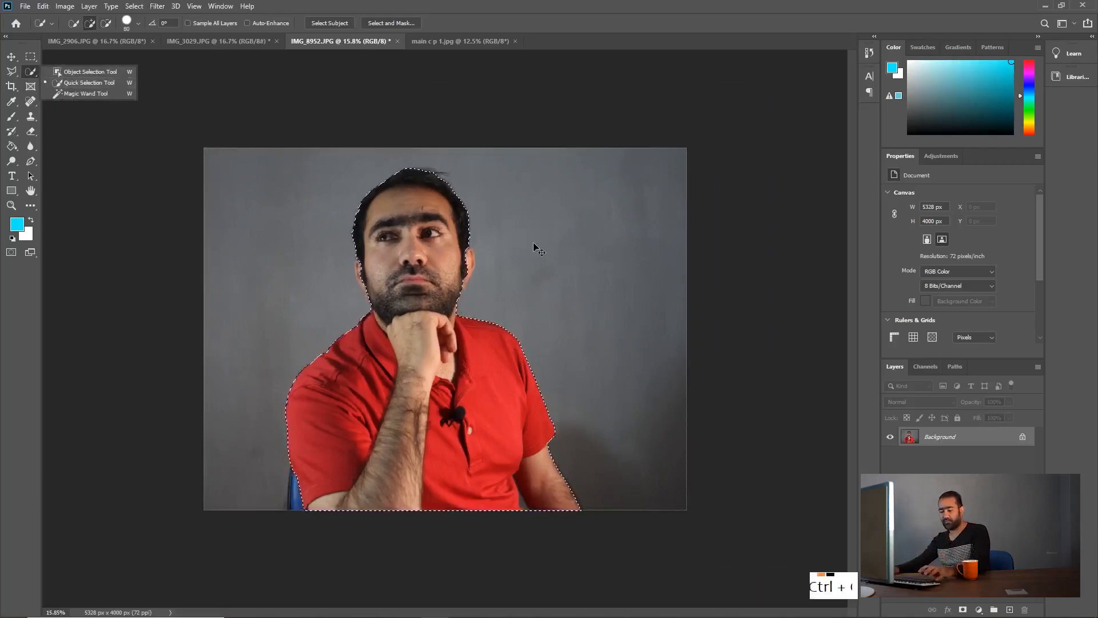
key("ctrl+v")
left_click(890, 456)
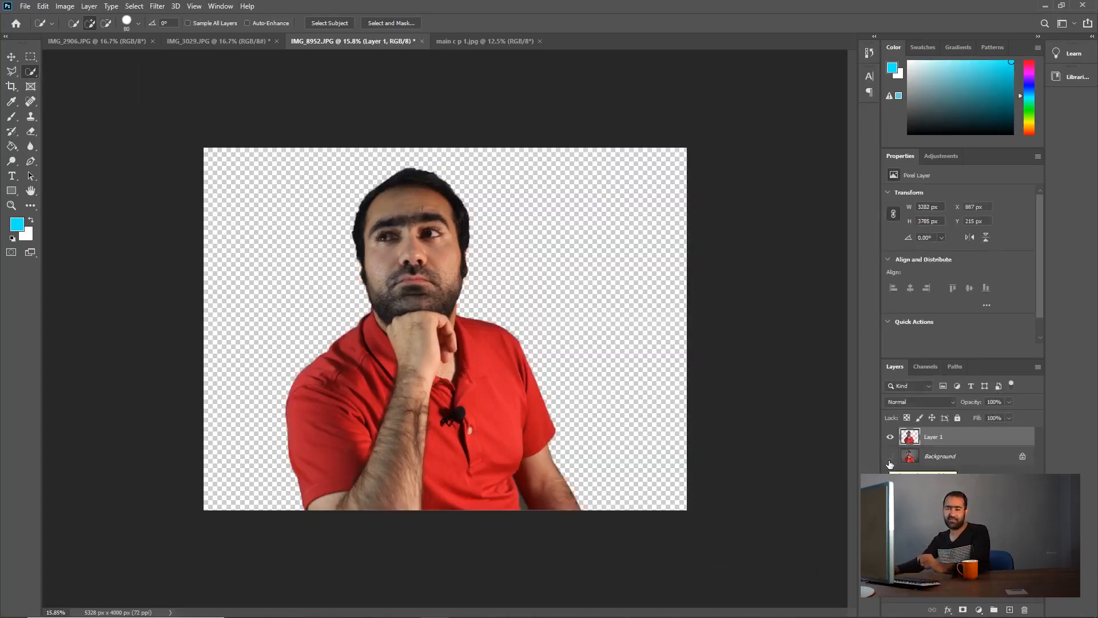
left_click(890, 457)
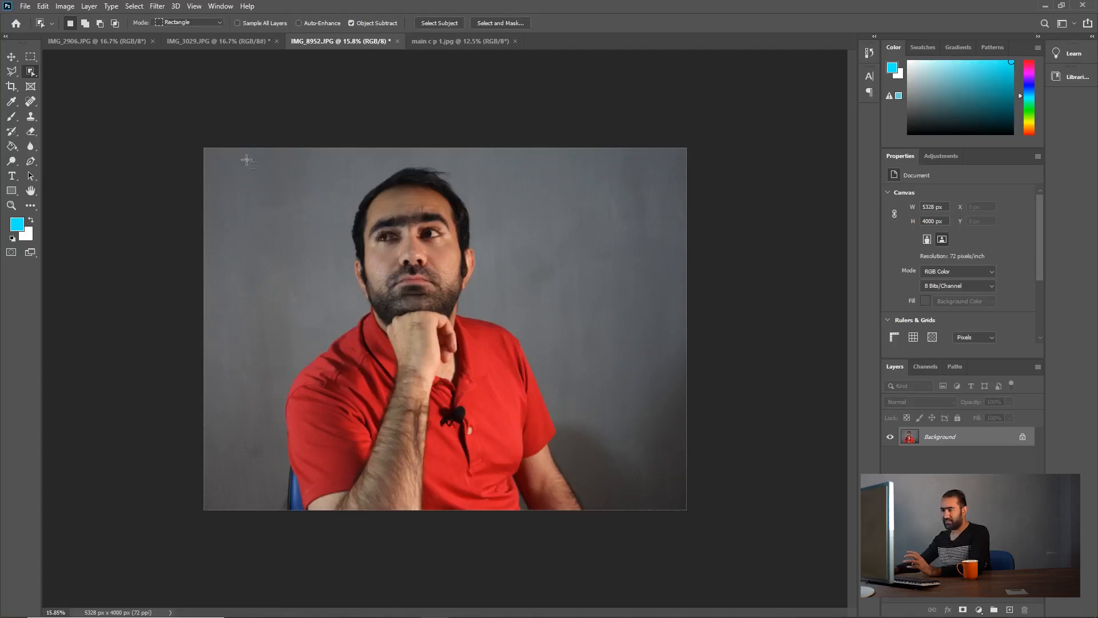
Step: Frame the man with an Object Selection rectangle about 4005 px wide and 4159 px high, and clear the selection
left_click_drag(246, 160, 626, 555)
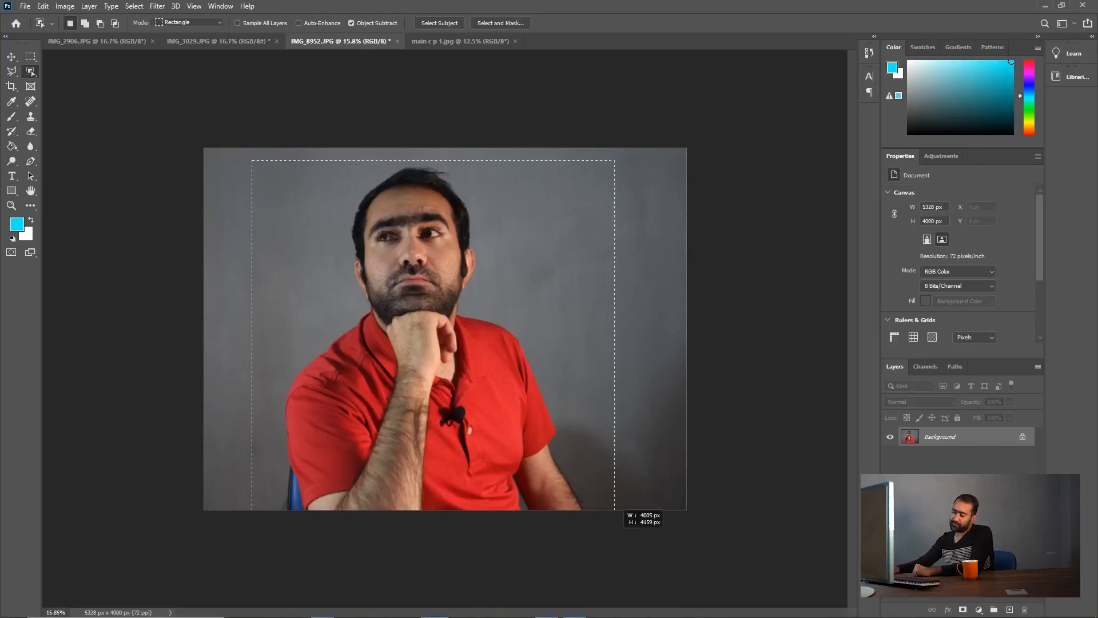
left_click_drag(614, 536, 613, 536)
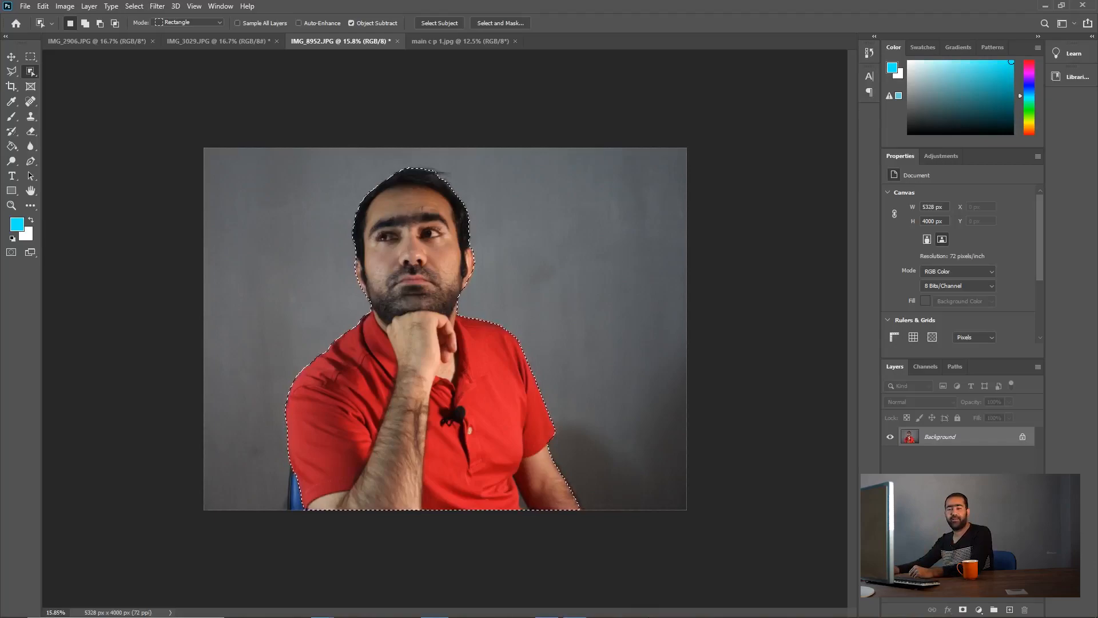
key("ctrl+d")
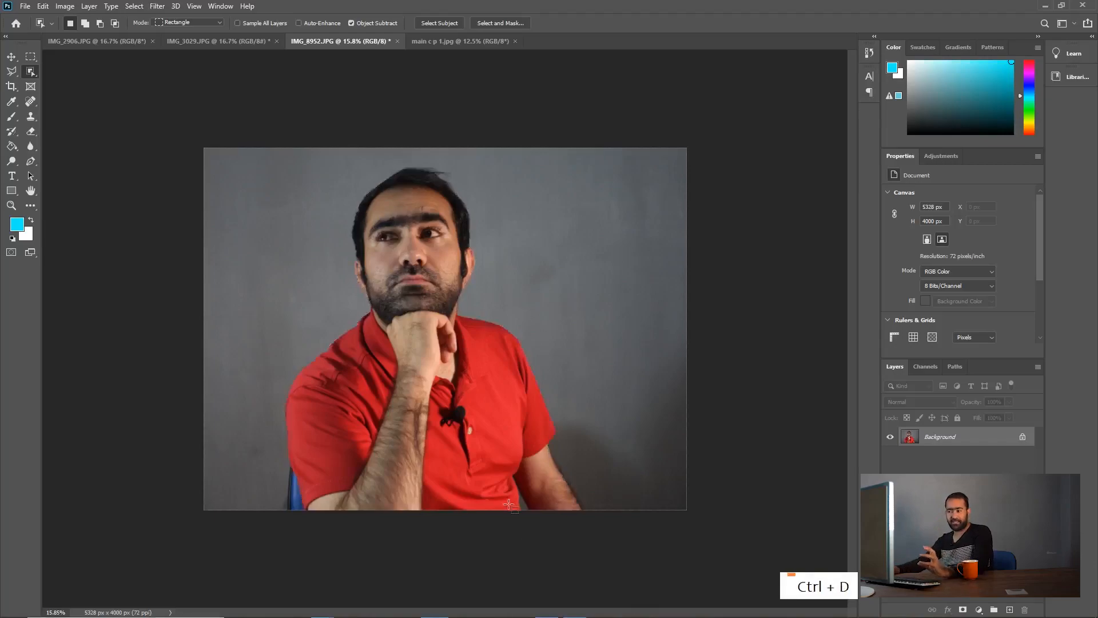
Step: Select the whole man with the Object Selection Tool in Rectangle mode
right_click(33, 72)
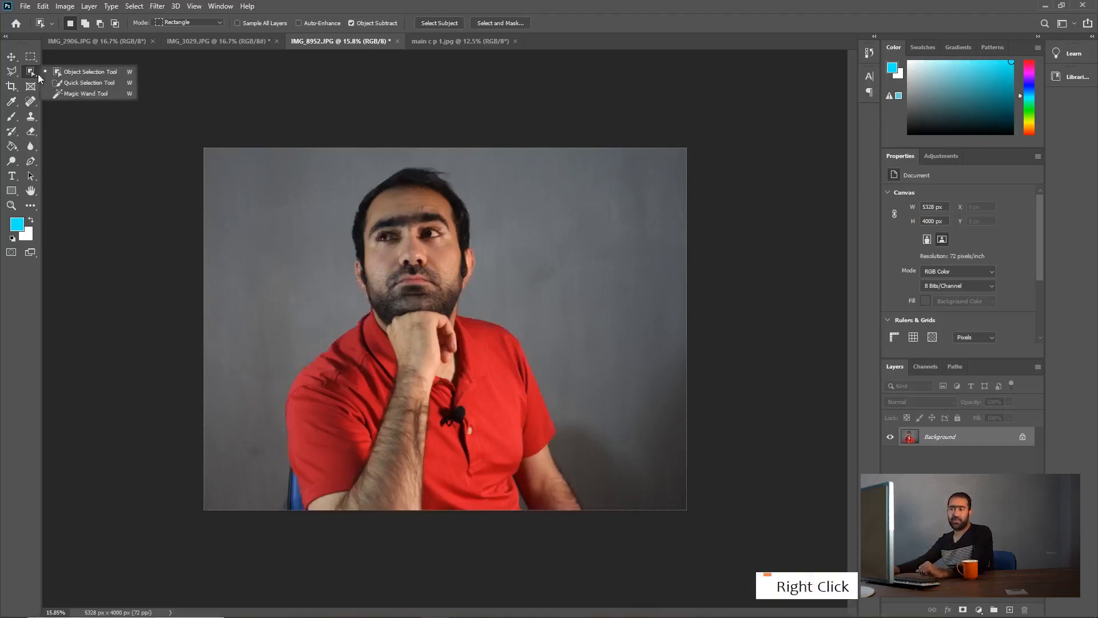
left_click(91, 72)
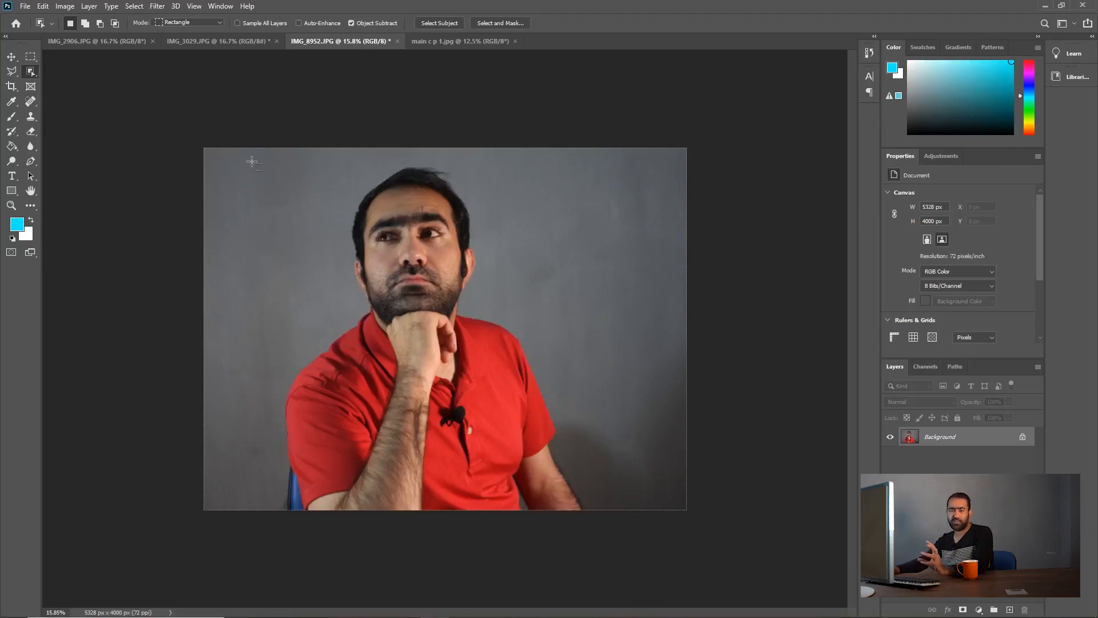
left_click_drag(466, 455, 620, 547)
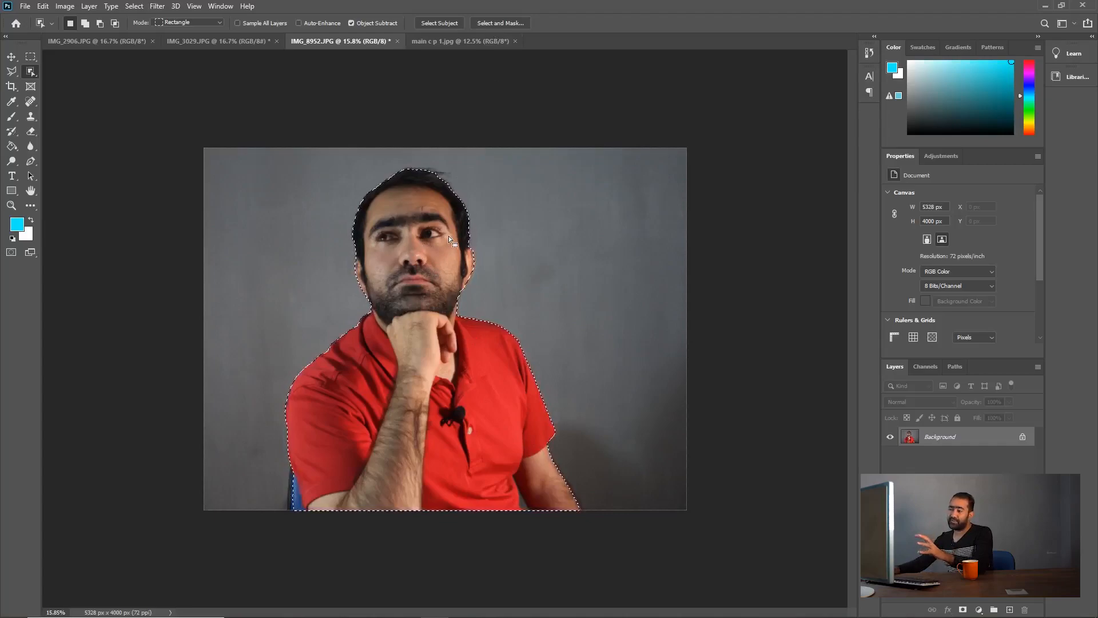
Step: Start Select and Mask on the man's selection and preview it On White at 100% opacity
left_click(508, 24)
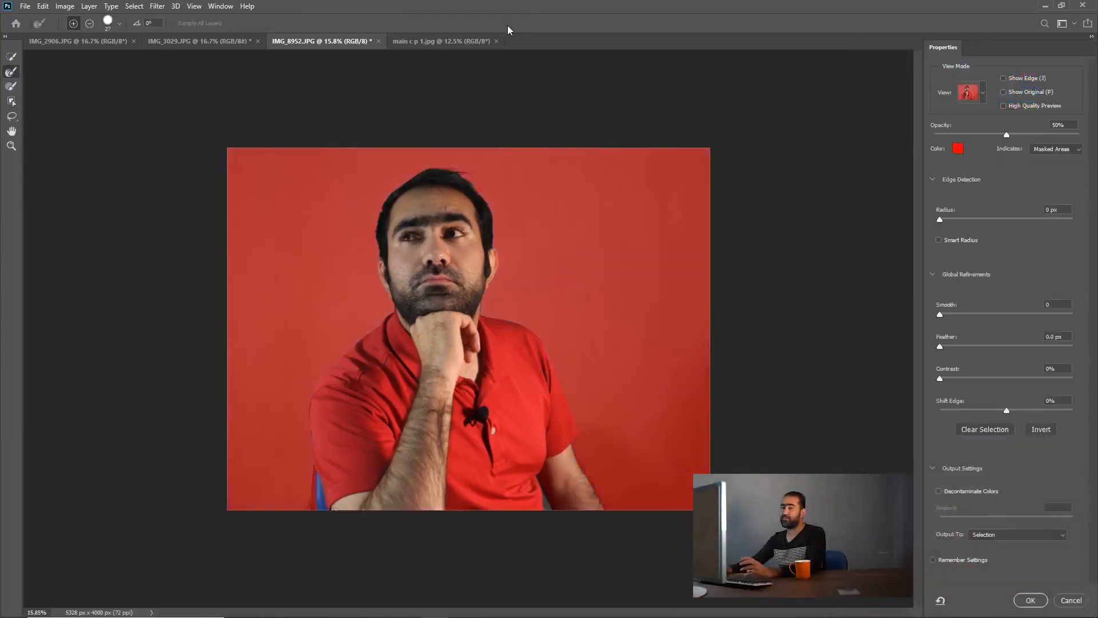
left_click(984, 93)
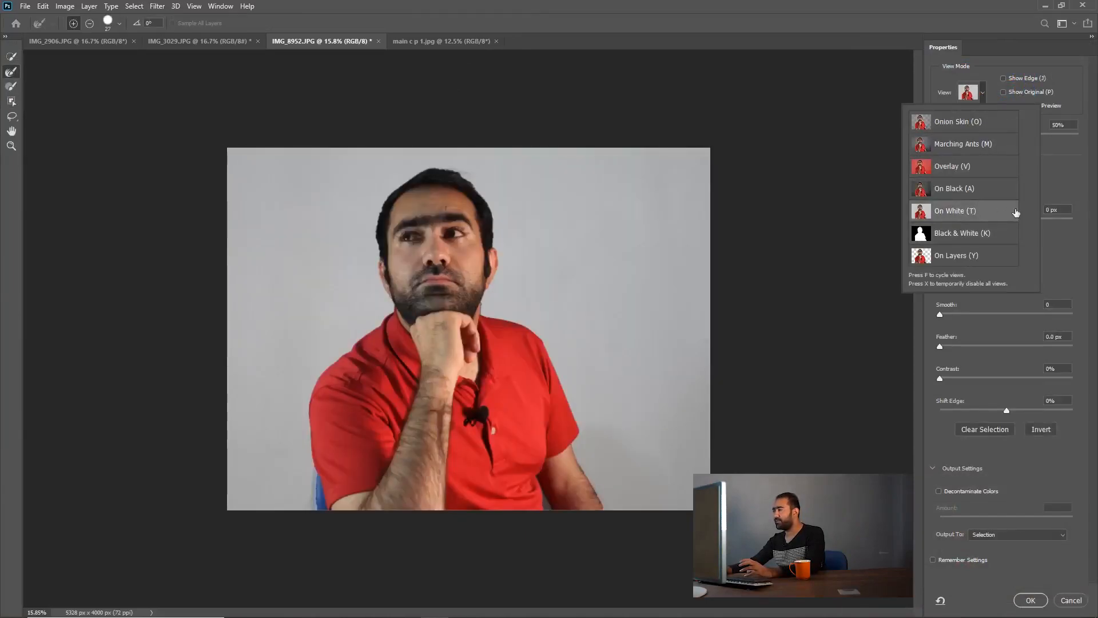
left_click(1052, 177)
left_click(1056, 126)
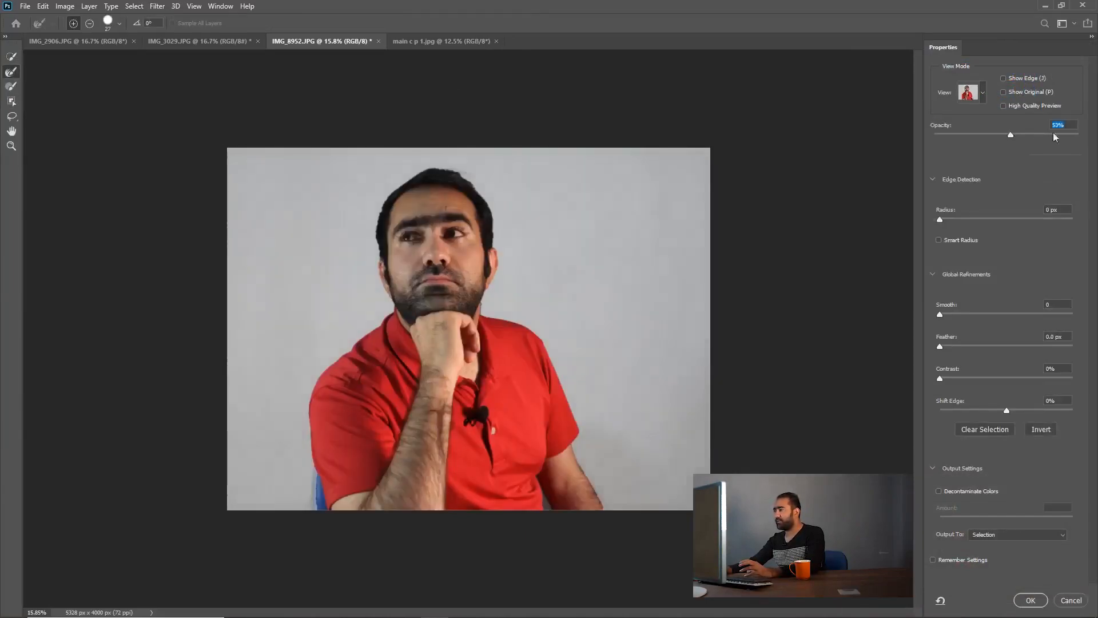
type("100")
key("Return")
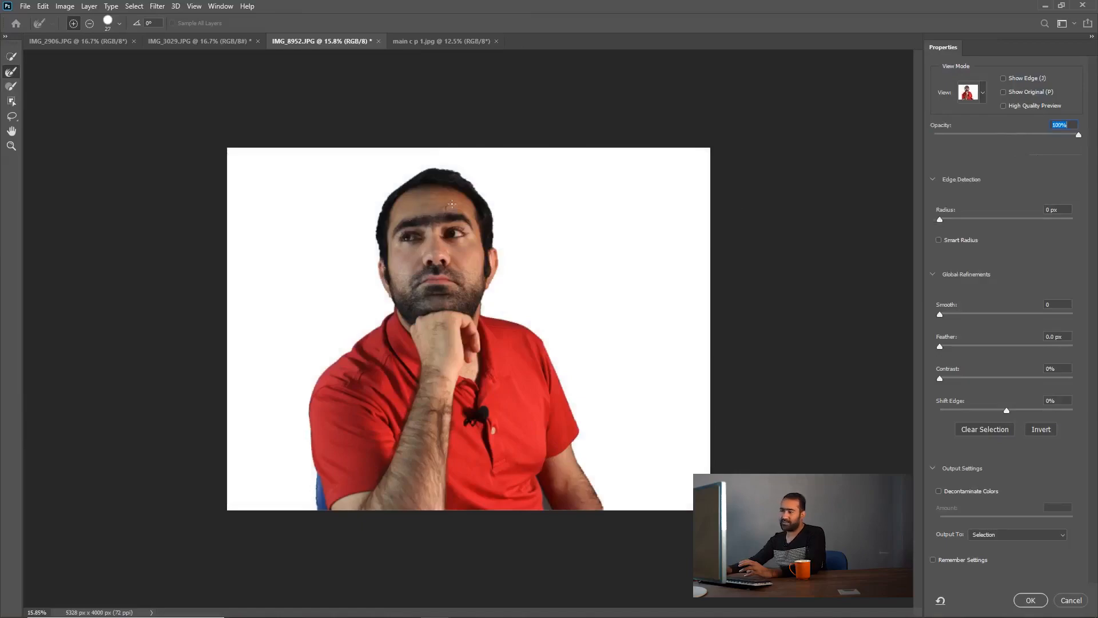
Step: Refine the man's outline with an edge detection radius of 29 px and Shift Edge at +12%, and apply it as a selection
left_click(11, 146)
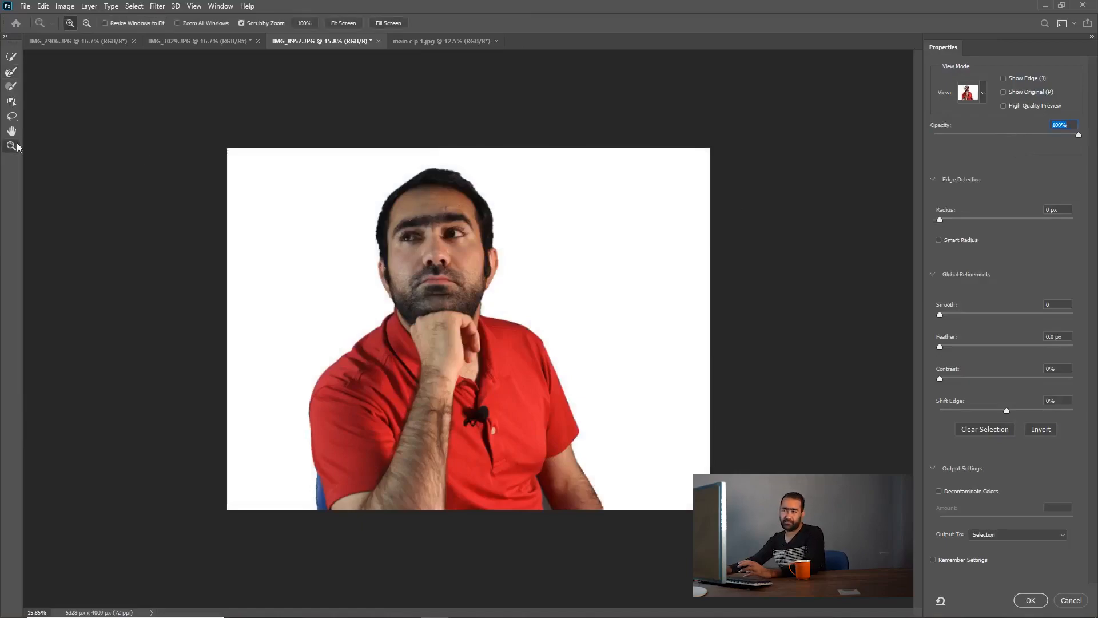
double_click(443, 186)
scroll(444, 186, "up", 2)
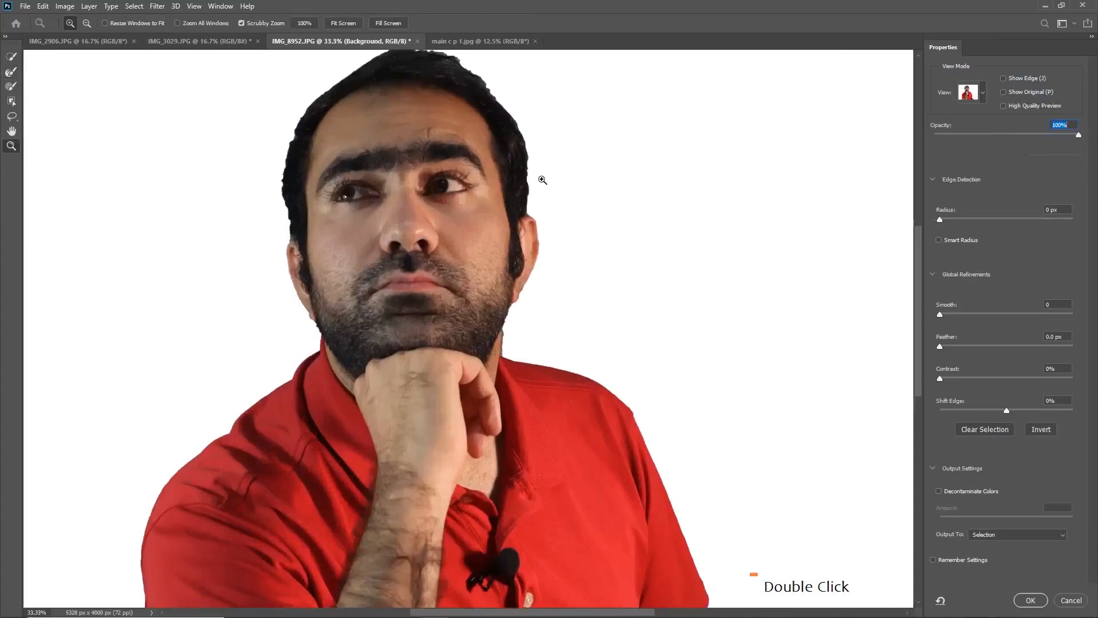
scroll(542, 179, "up", 1)
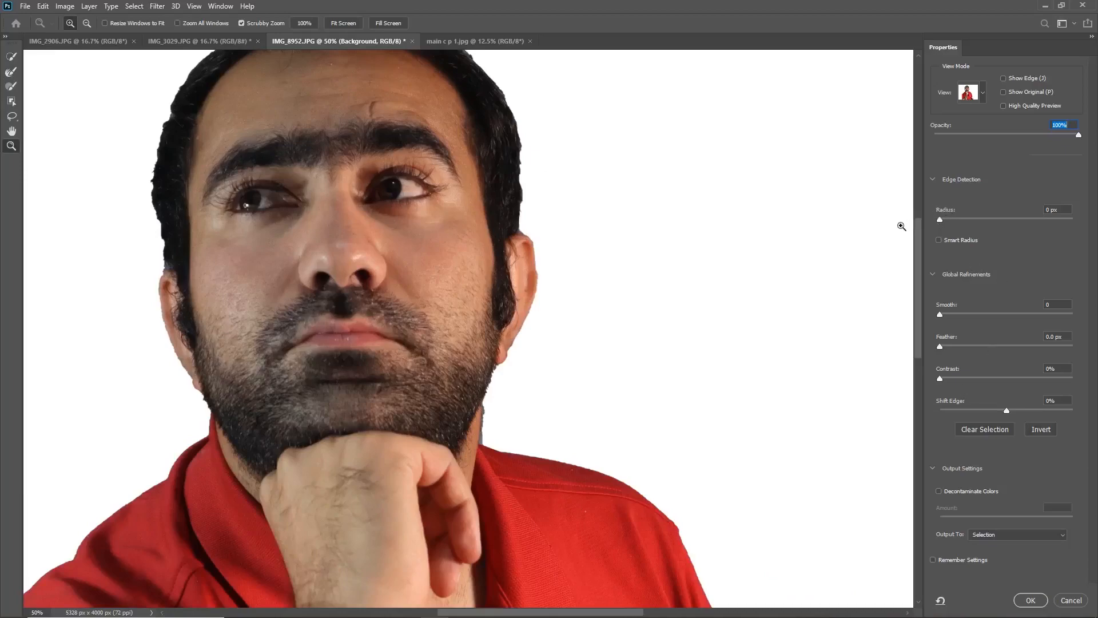
left_click_drag(940, 219, 1009, 223)
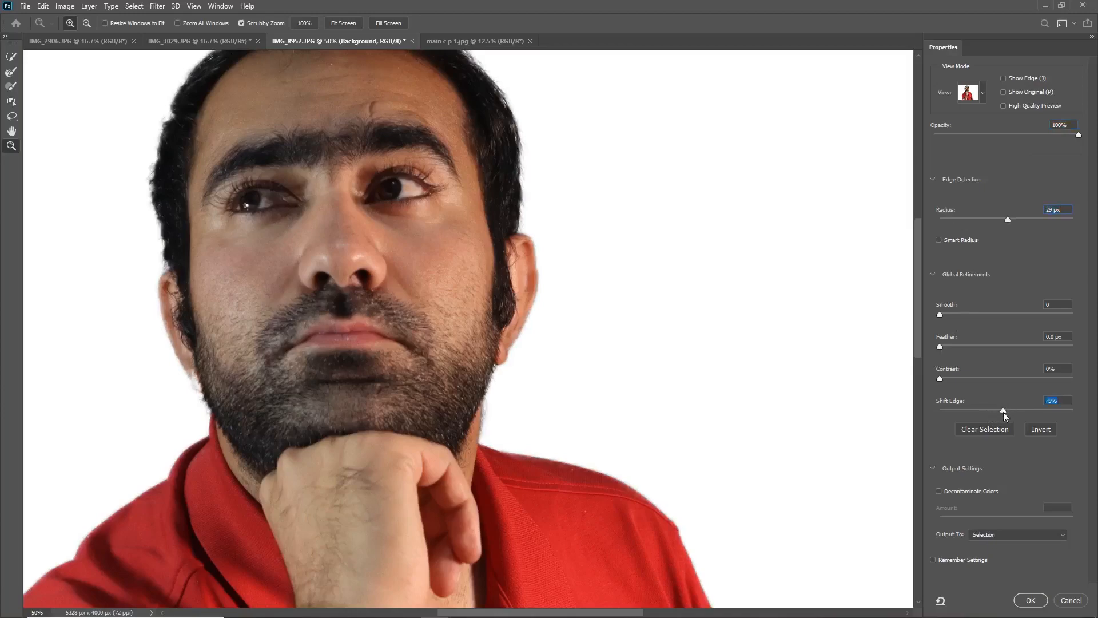
left_click_drag(1004, 412, 969, 411)
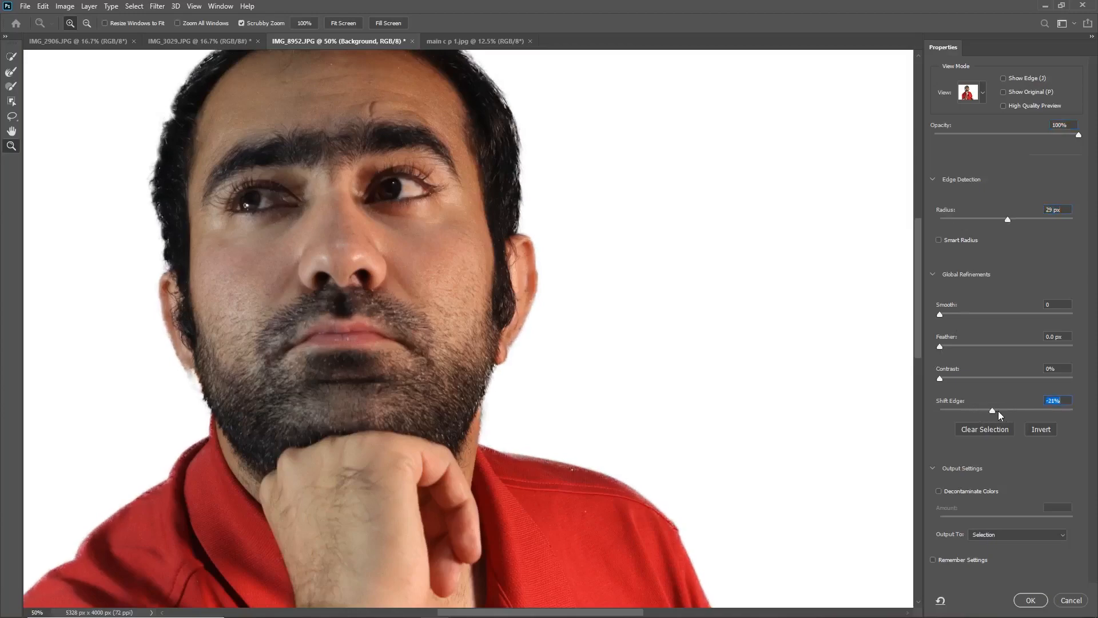
left_click_drag(998, 411, 1014, 410)
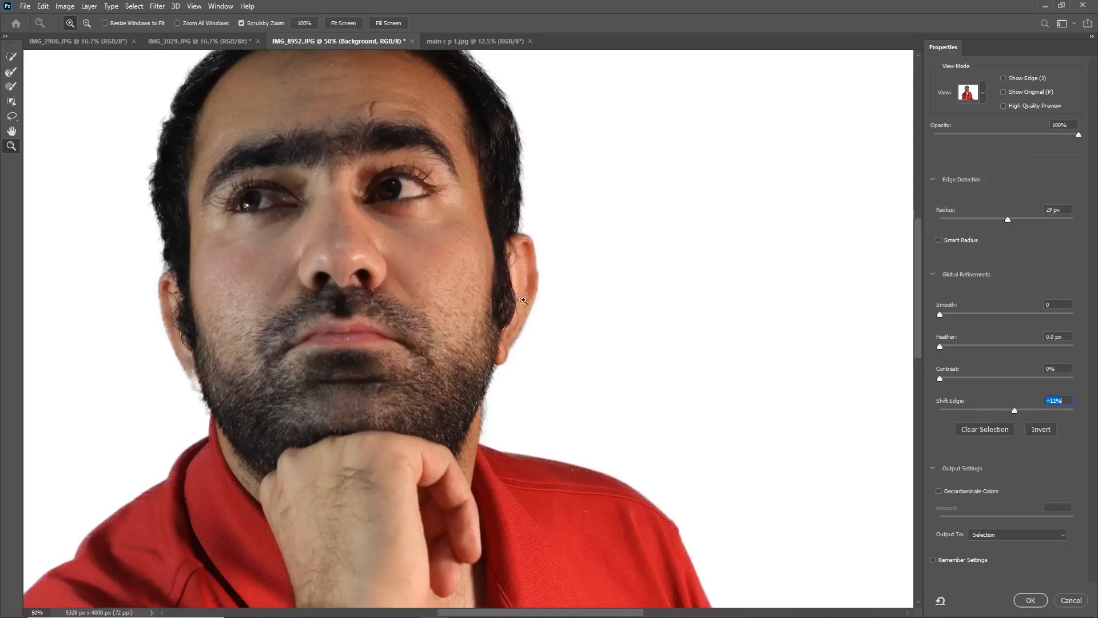
left_click(1026, 603)
Step: Copy the selected man onto a new layer and delete the Background layer
scroll(455, 256, "down", 5)
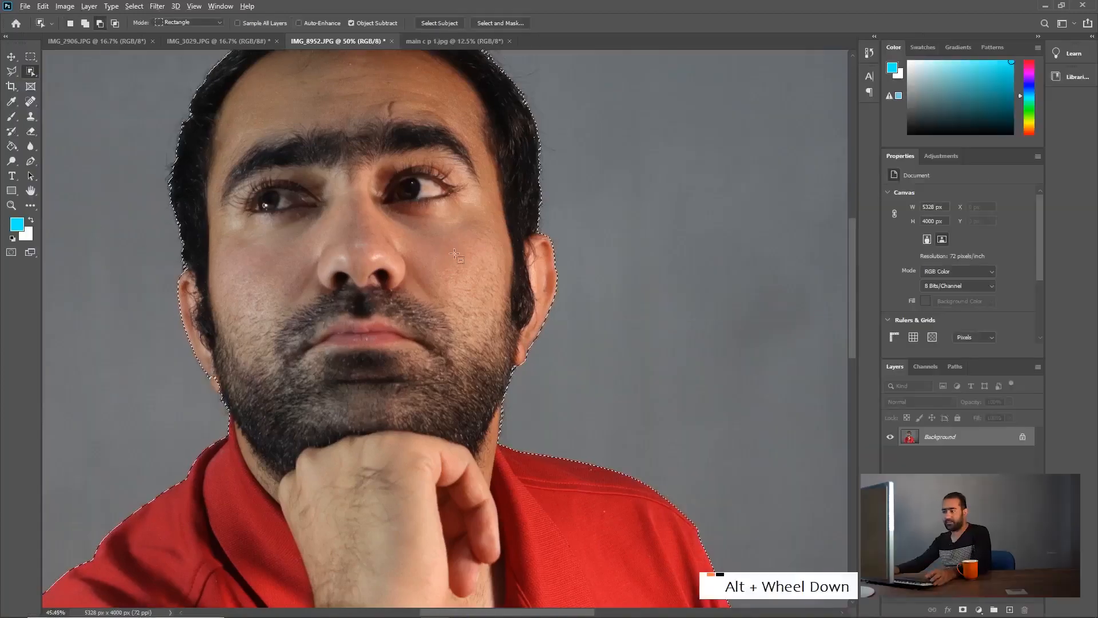
key("ctrl+c")
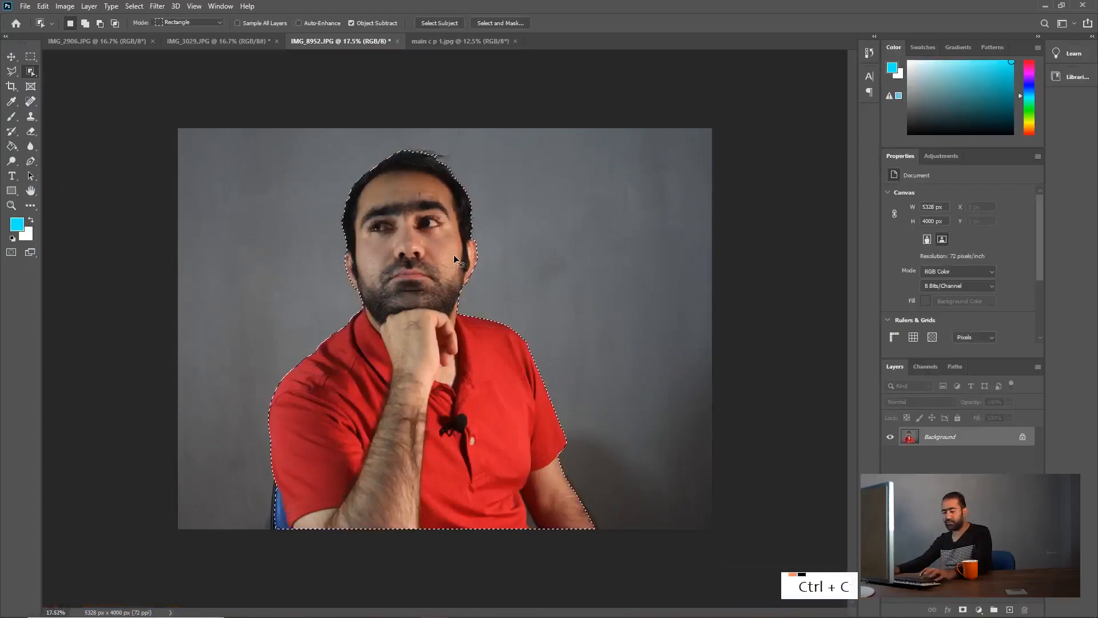
key("ctrl+v")
left_click(945, 460)
key("Delete")
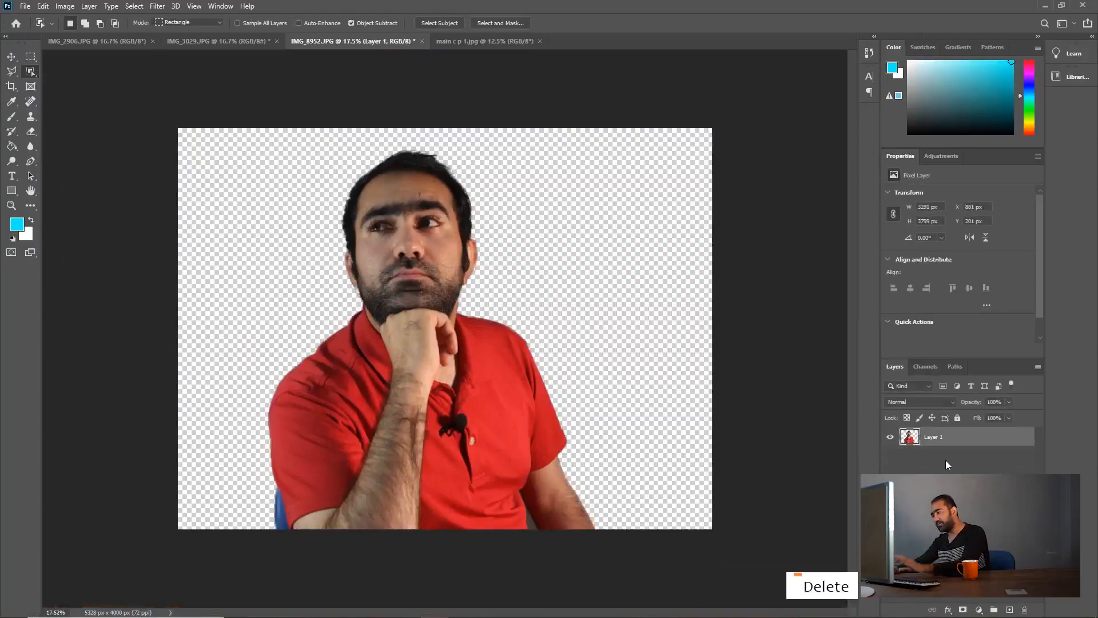